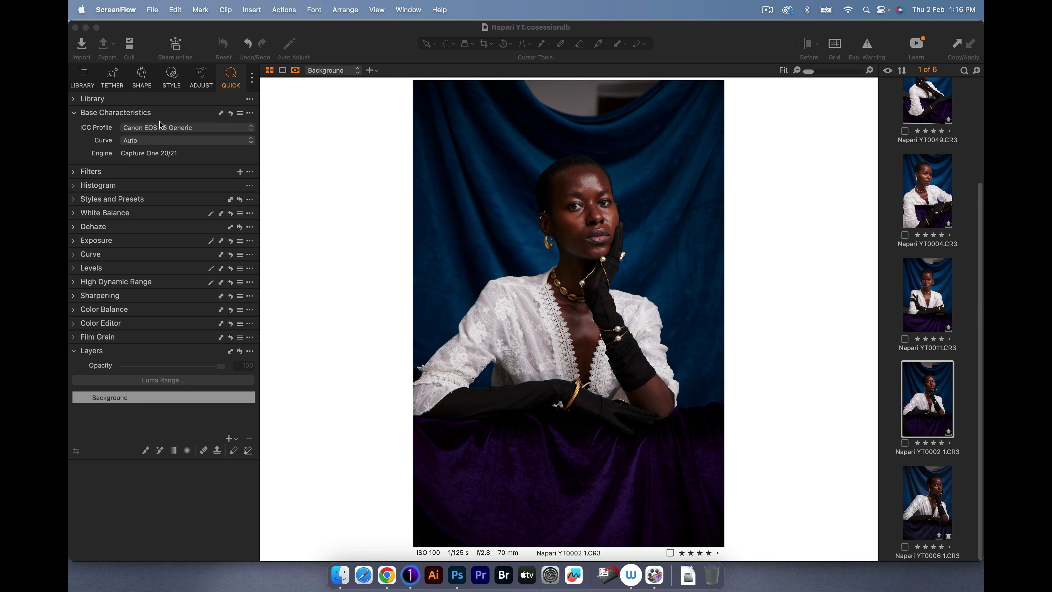
click(179, 128)
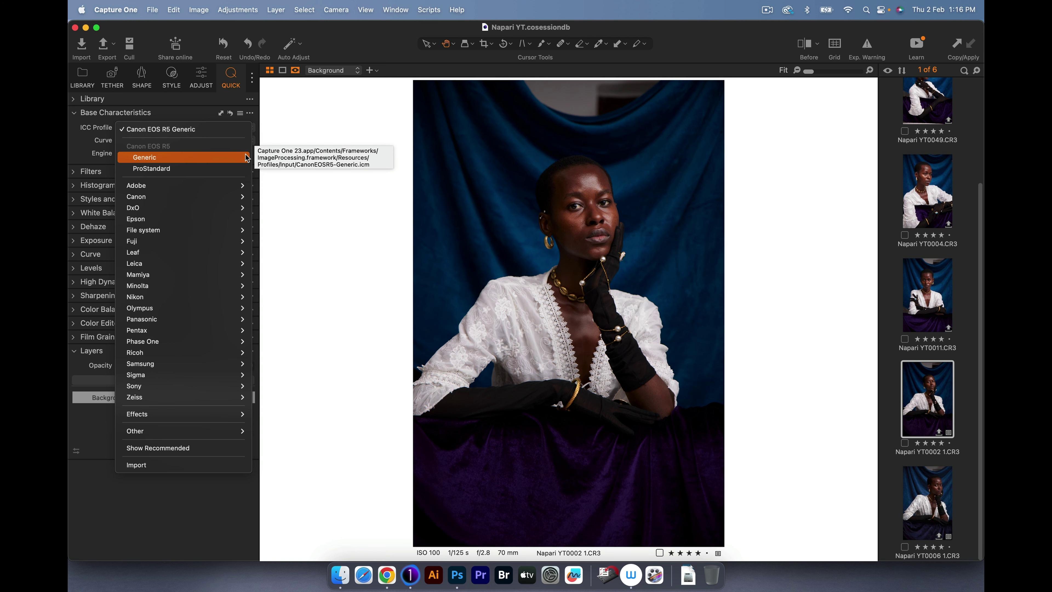
click(177, 130)
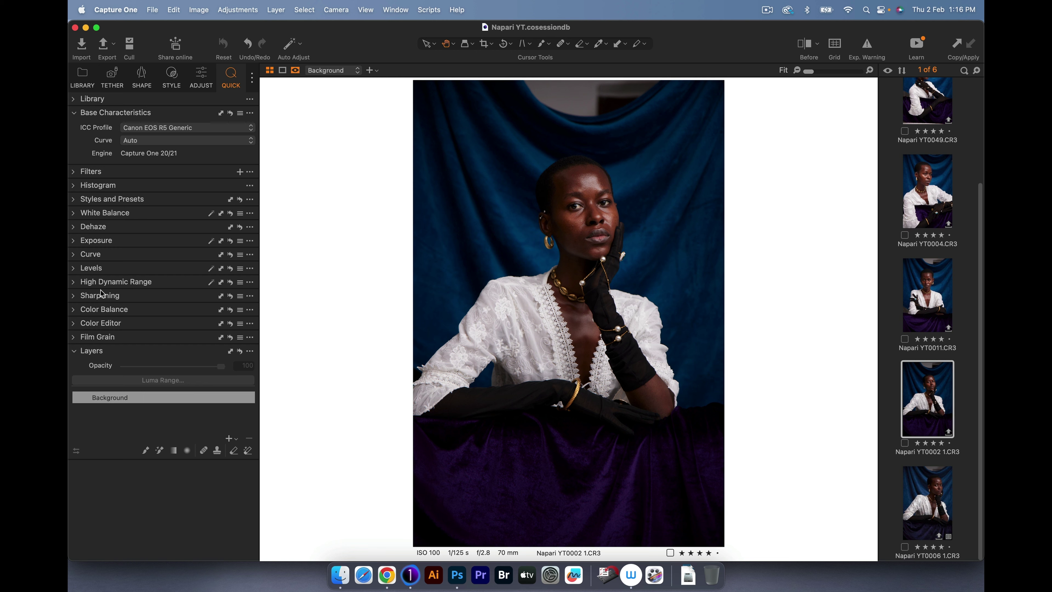
click(201, 77)
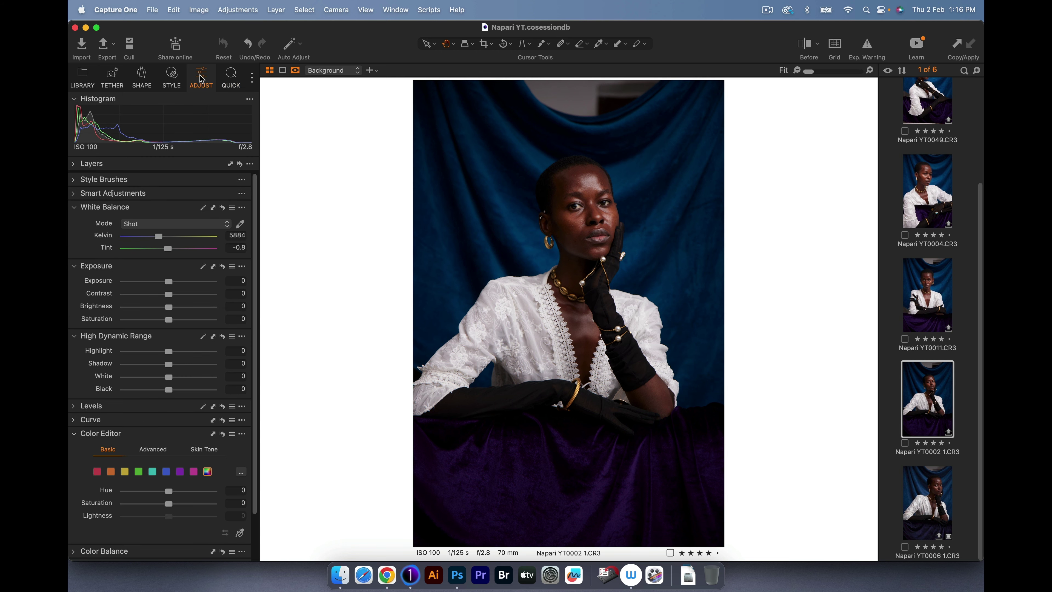
Apply the Dark Tone custom style partially to a new layer and set the layer's opacity to 75.
click(173, 74)
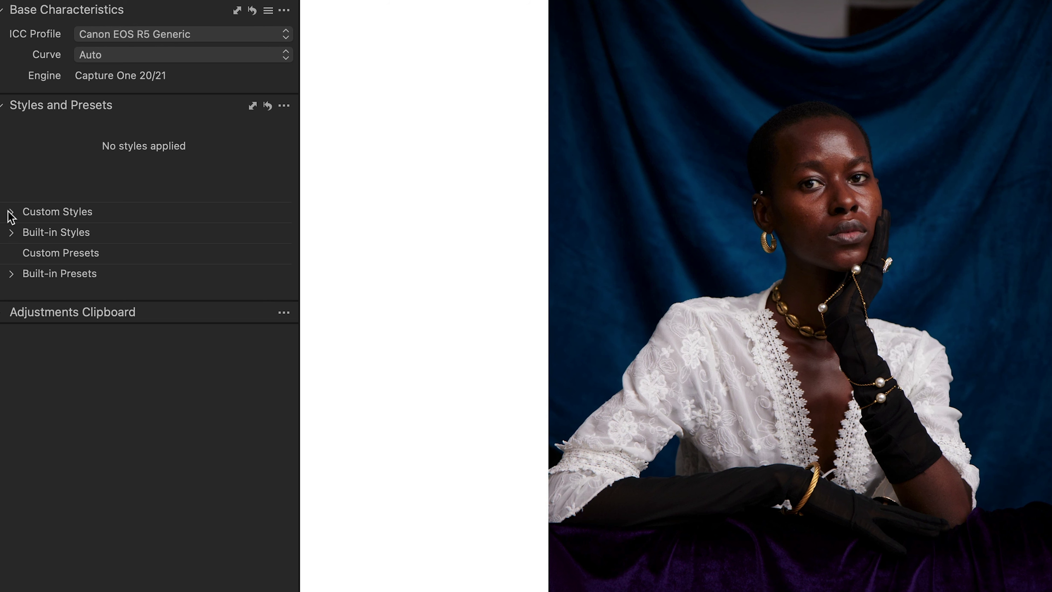
click(10, 212)
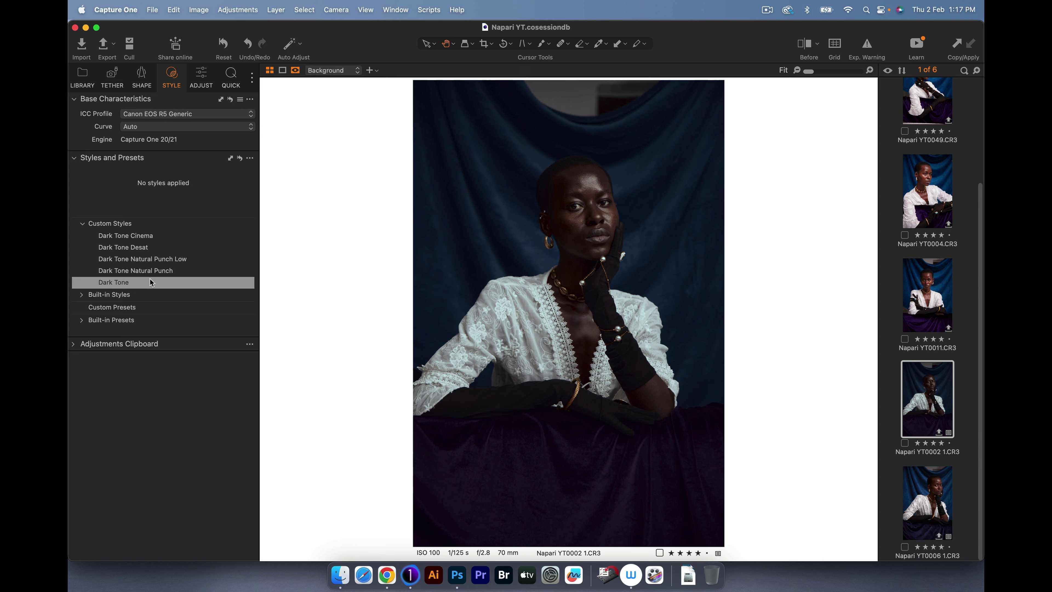
right_click(150, 279)
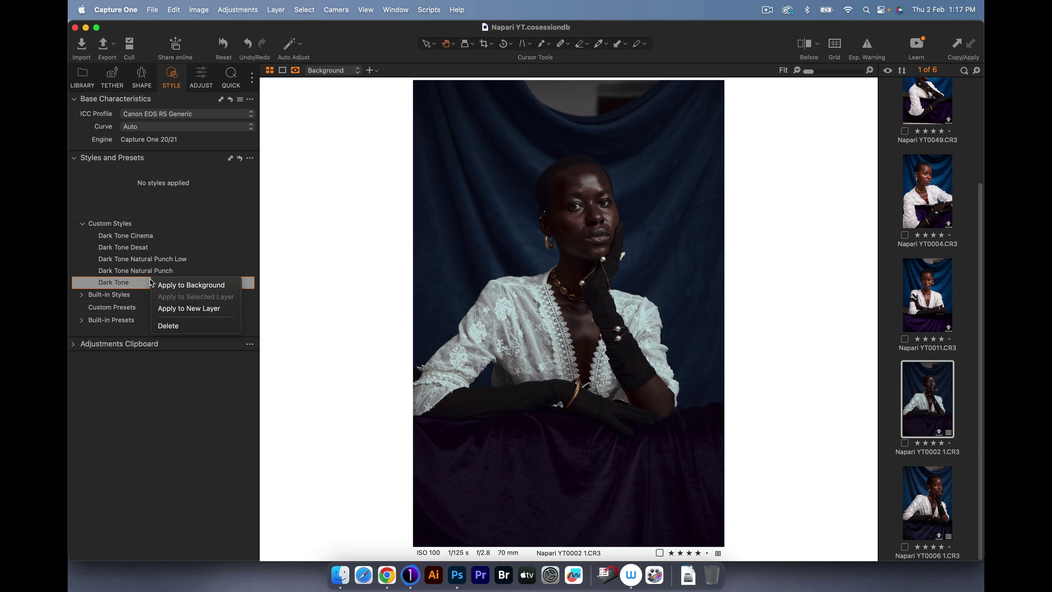
click(172, 308)
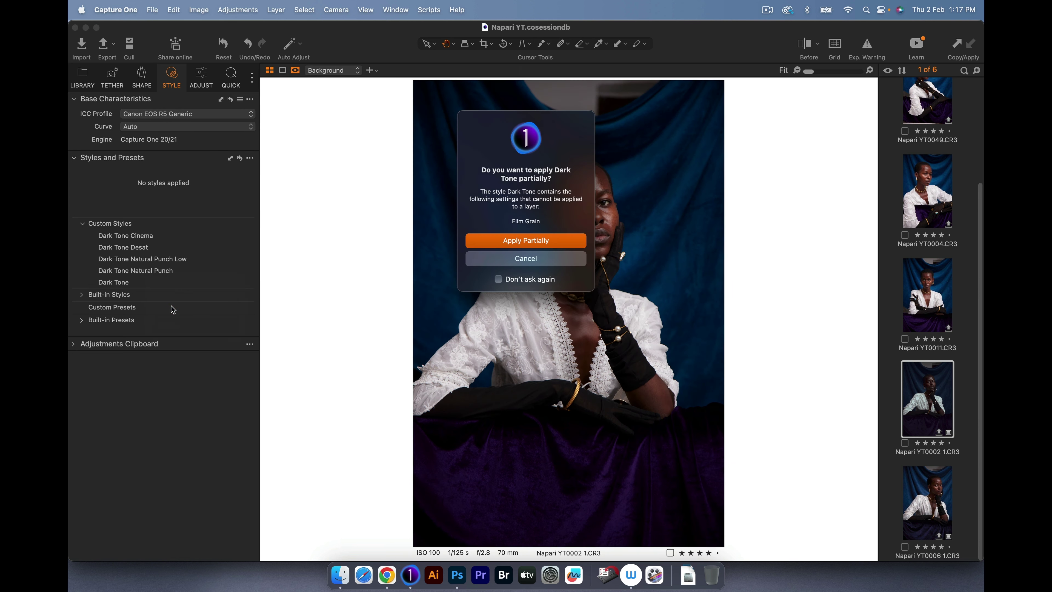
click(510, 242)
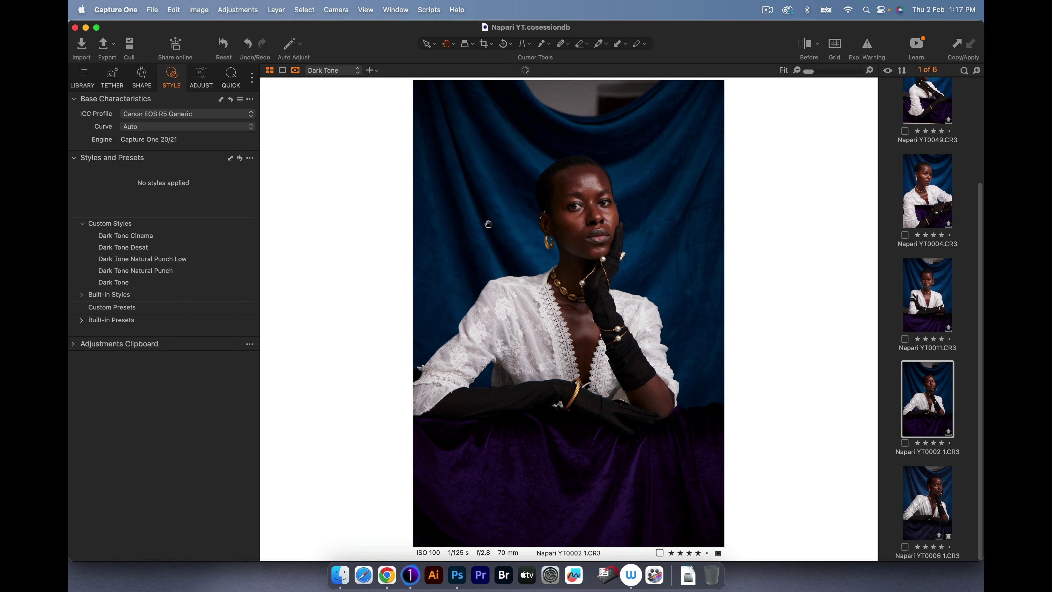
click(230, 77)
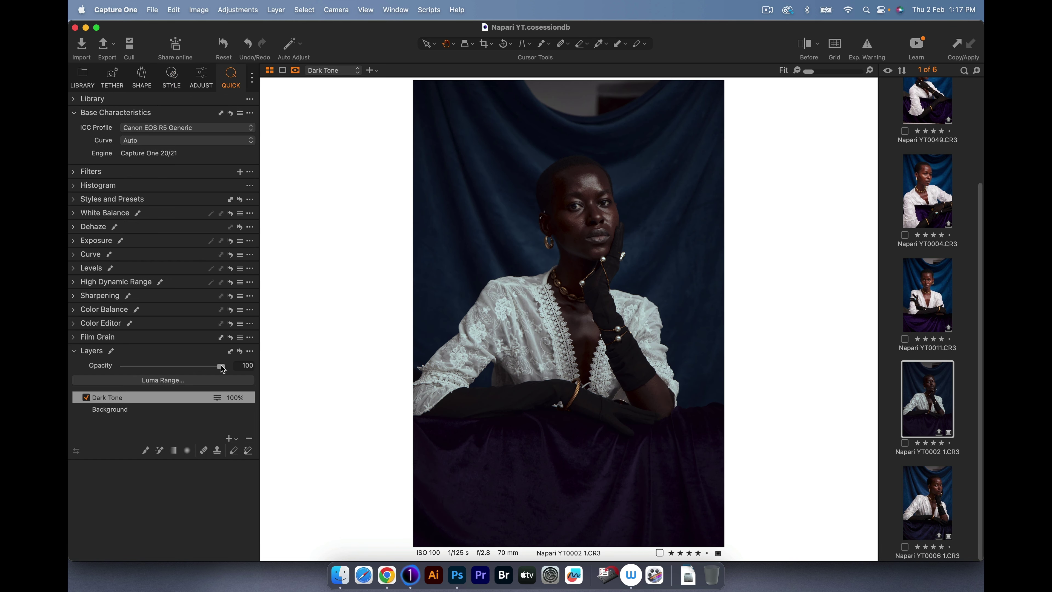
drag(222, 369, 196, 366)
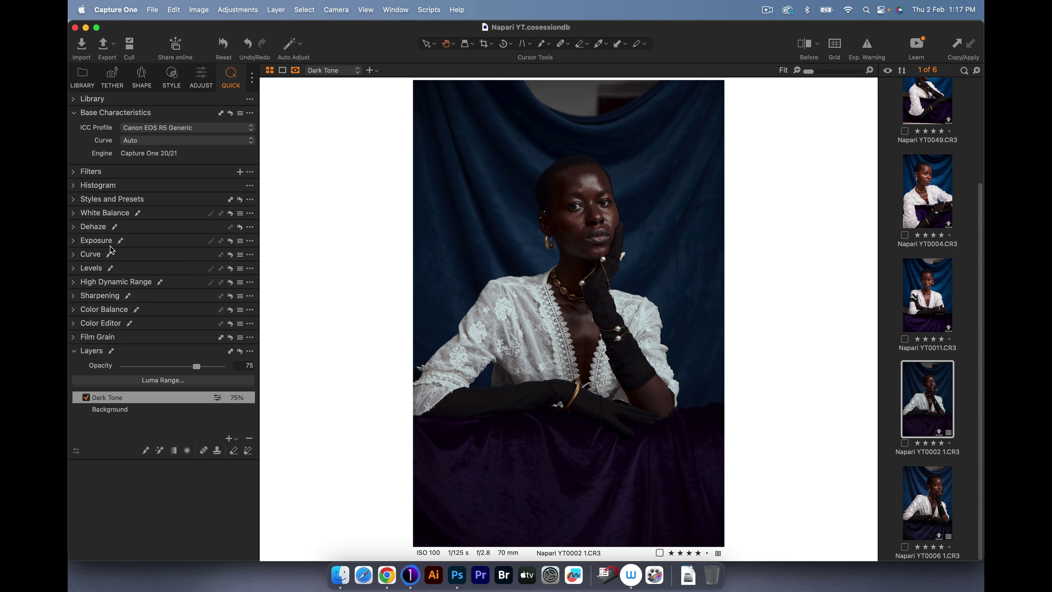
Set the Dark Tone layer's contrast to -17, saturation to -13, highlight to -3, shadow to 19 and opacity to 48.
click(120, 242)
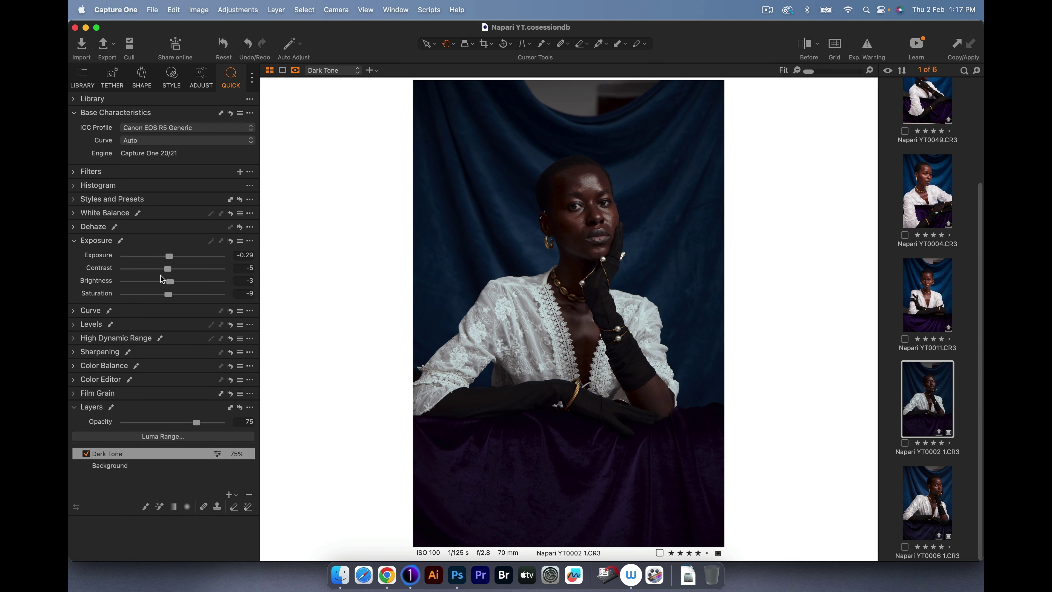
drag(166, 268, 166, 296)
click(74, 338)
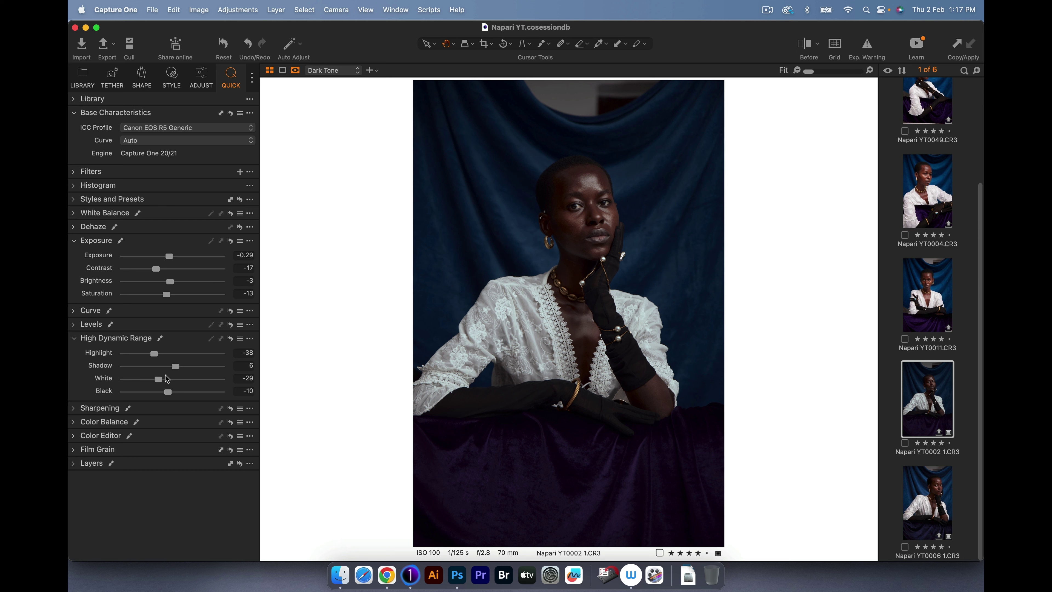
mouse_move(175, 367)
mouse_down()
mouse_move(185, 368)
mouse_move(156, 353)
mouse_move(171, 355)
mouse_up()
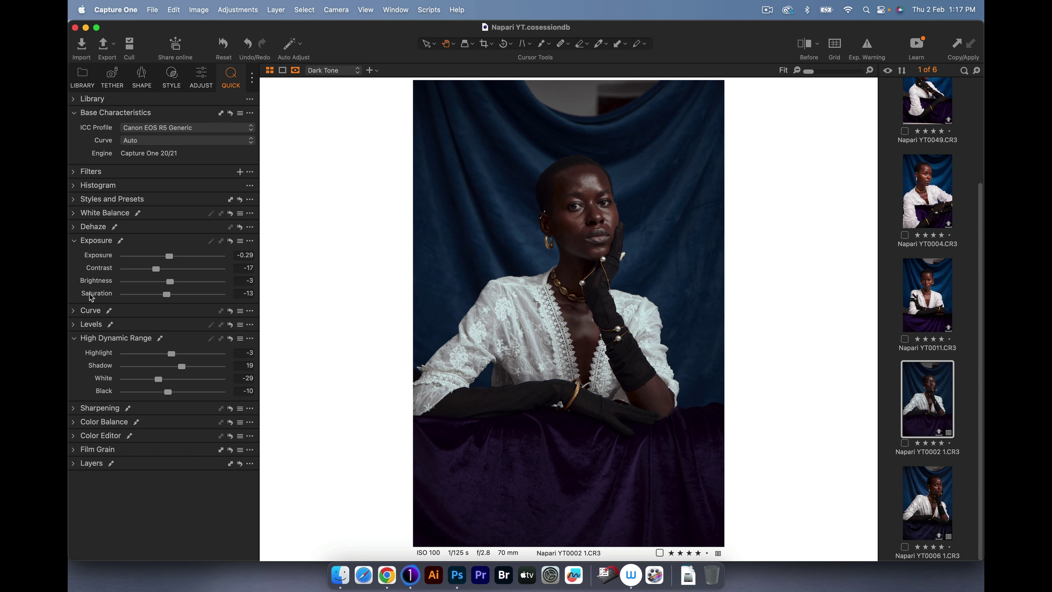
click(76, 466)
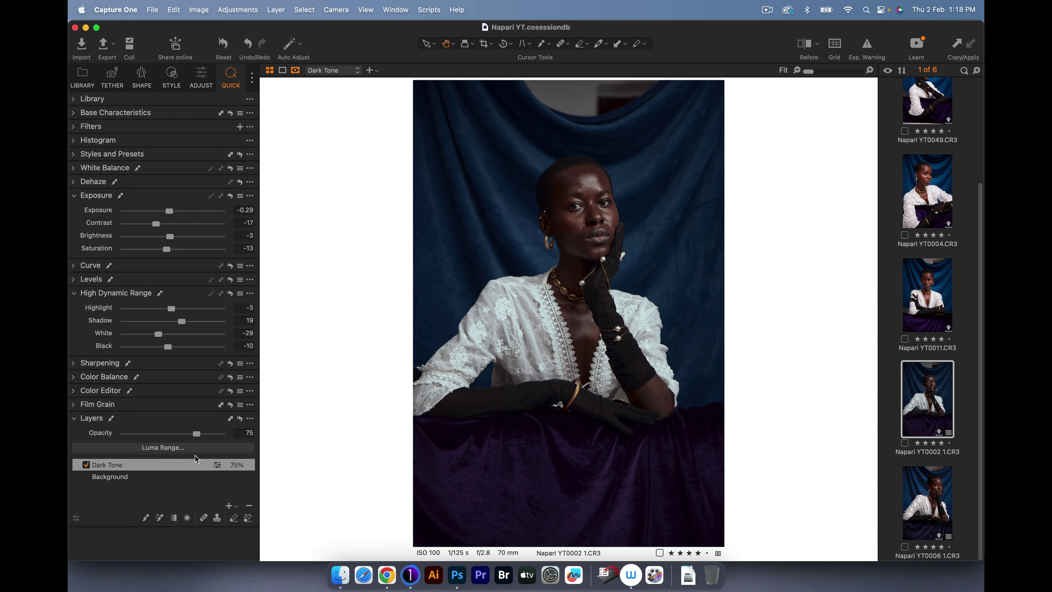
drag(197, 434, 169, 436)
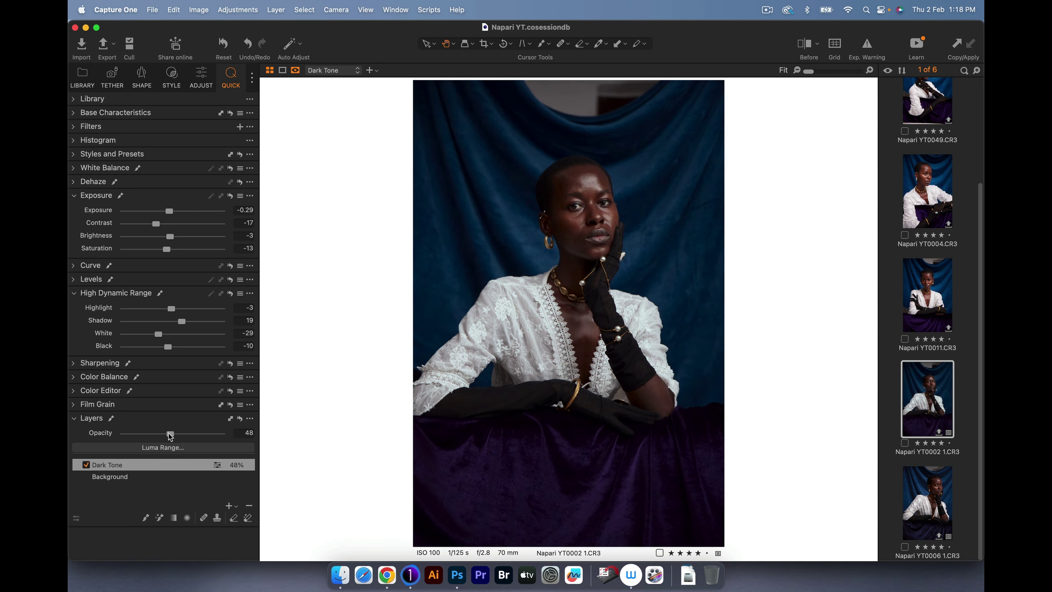
Toggle the Dark Tone layer's visibility to compare its effect and delete the layer.
click(86, 464)
click(86, 464)
click(250, 506)
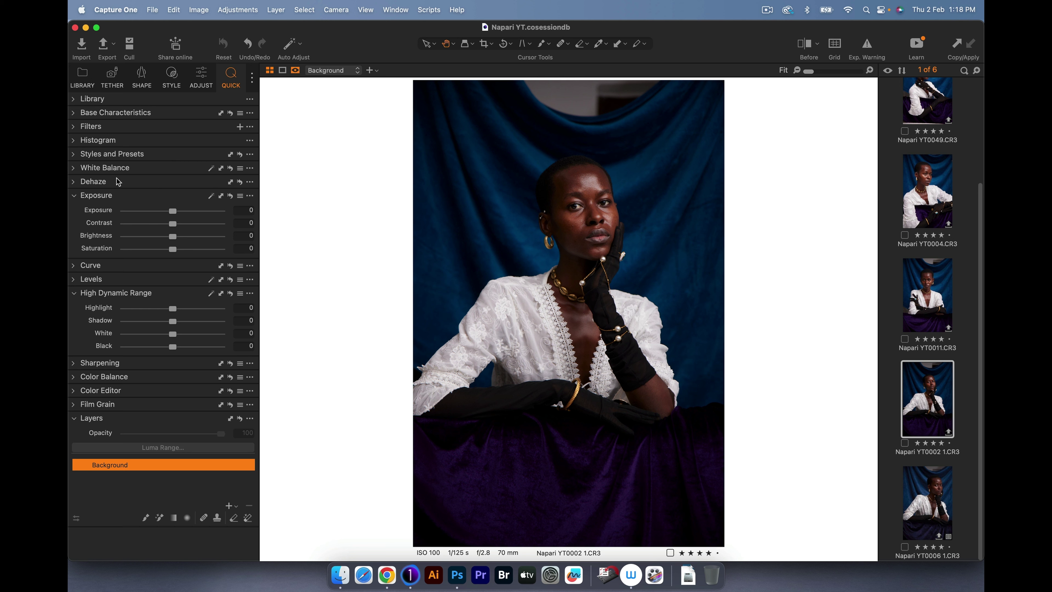
Change the photo's ICC profile to the "No color correction" effect in Base Characteristics.
click(74, 113)
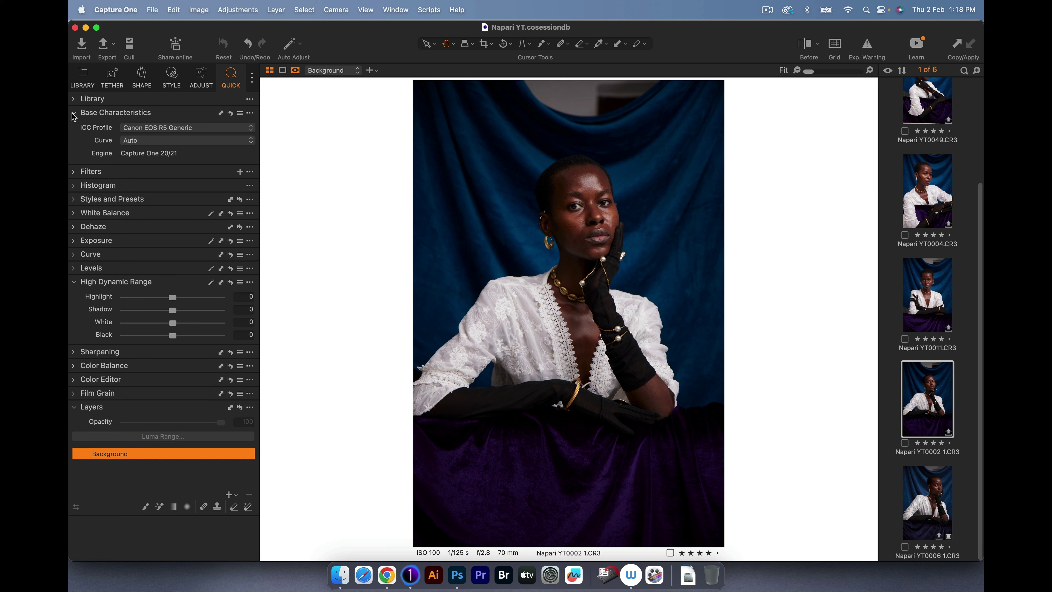
click(164, 129)
mouse_move(193, 415)
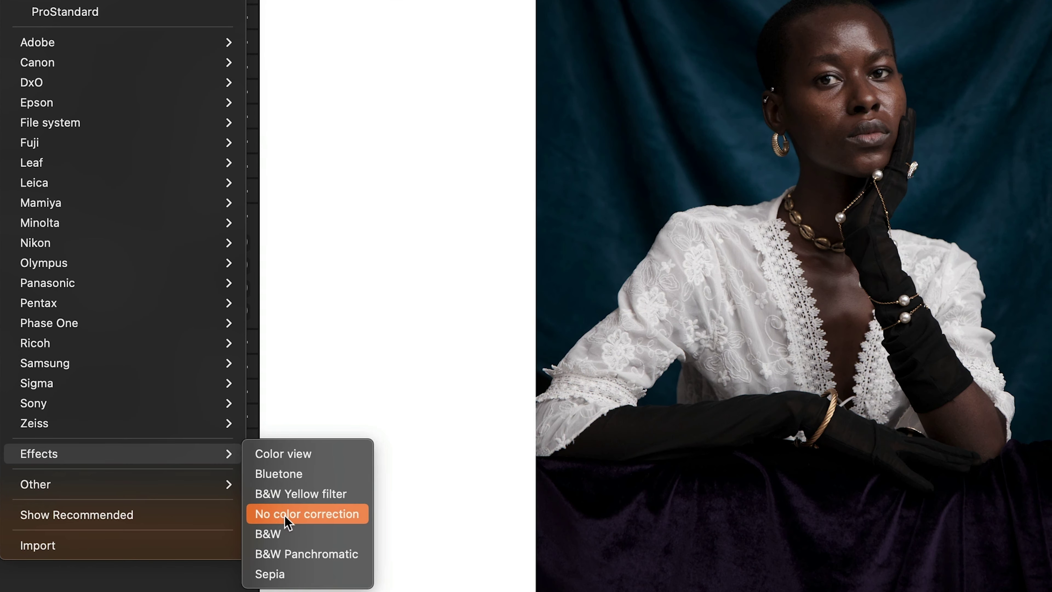
click(284, 514)
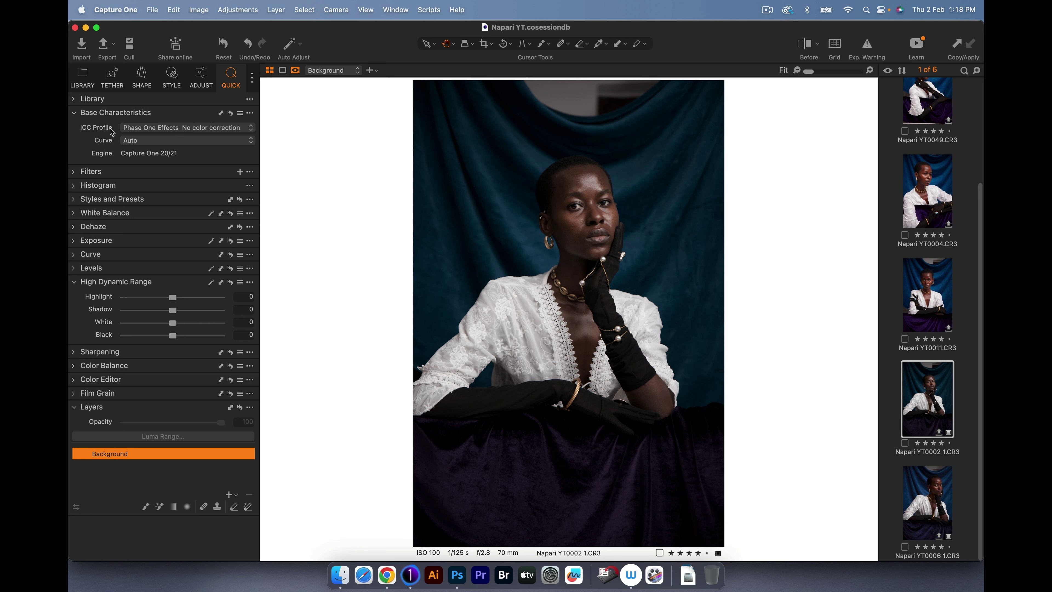
click(76, 114)
Adjust the Dehaze amount slightly on the background.
click(76, 183)
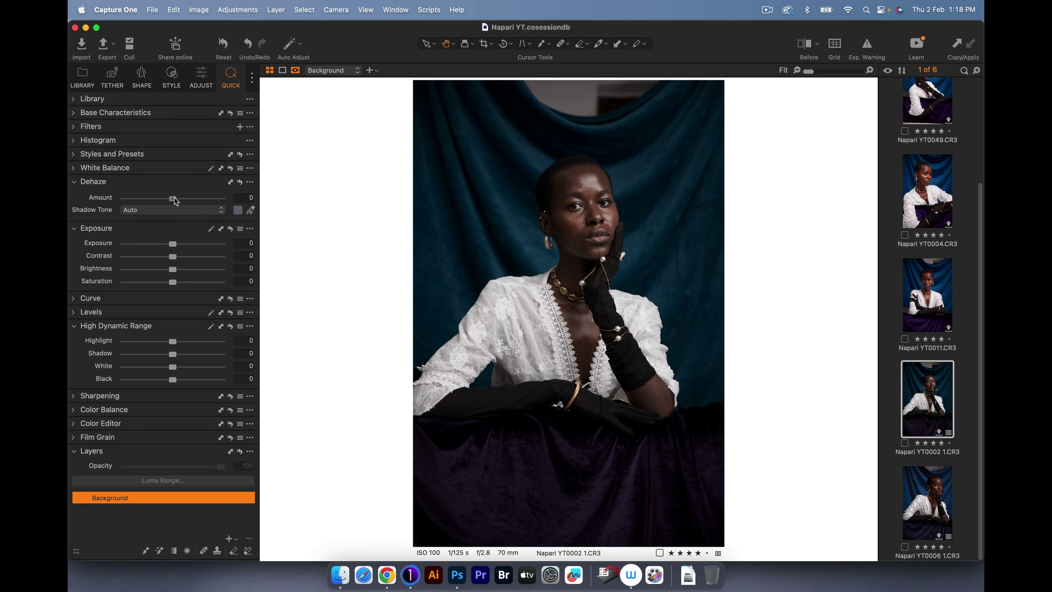
drag(179, 198, 179, 198)
click(75, 183)
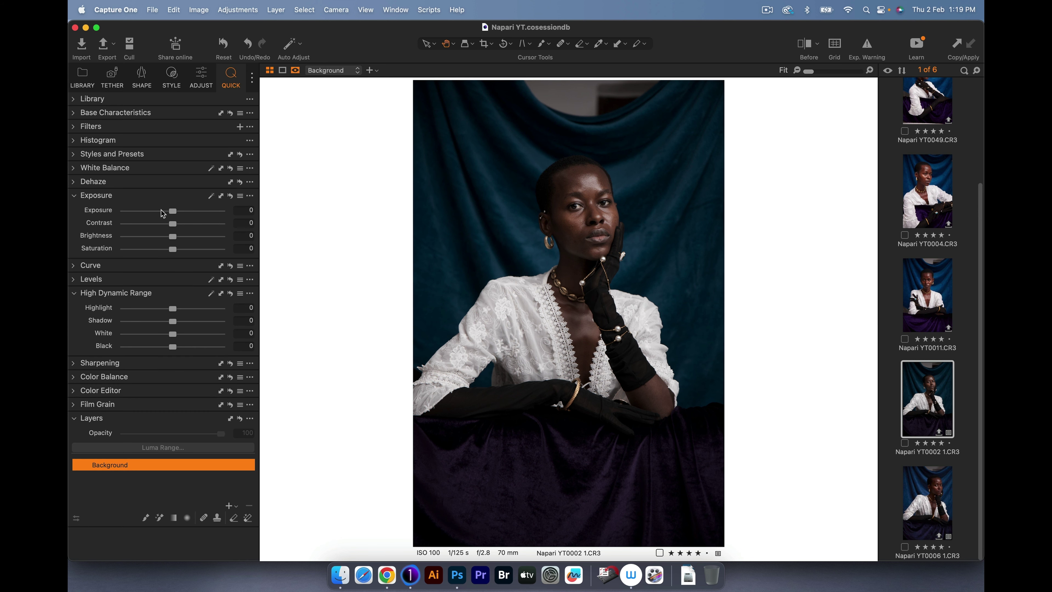
Set the background's exposure to -0.22, contrast to -4 and brightness to -6, and reduce its saturation slightly.
drag(173, 211, 170, 212)
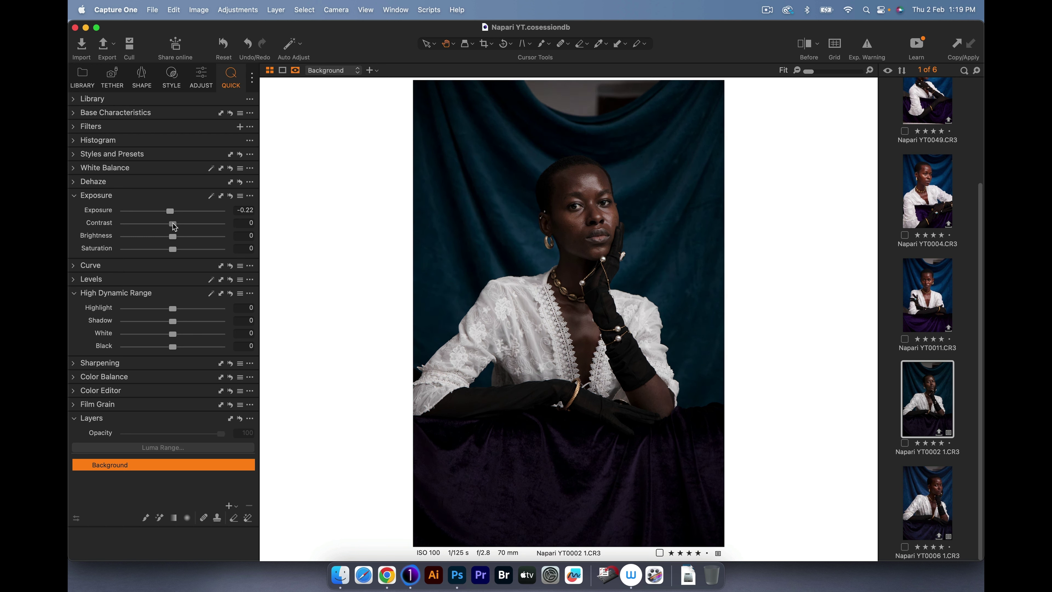
click(173, 224)
drag(174, 226, 170, 226)
drag(173, 238, 166, 237)
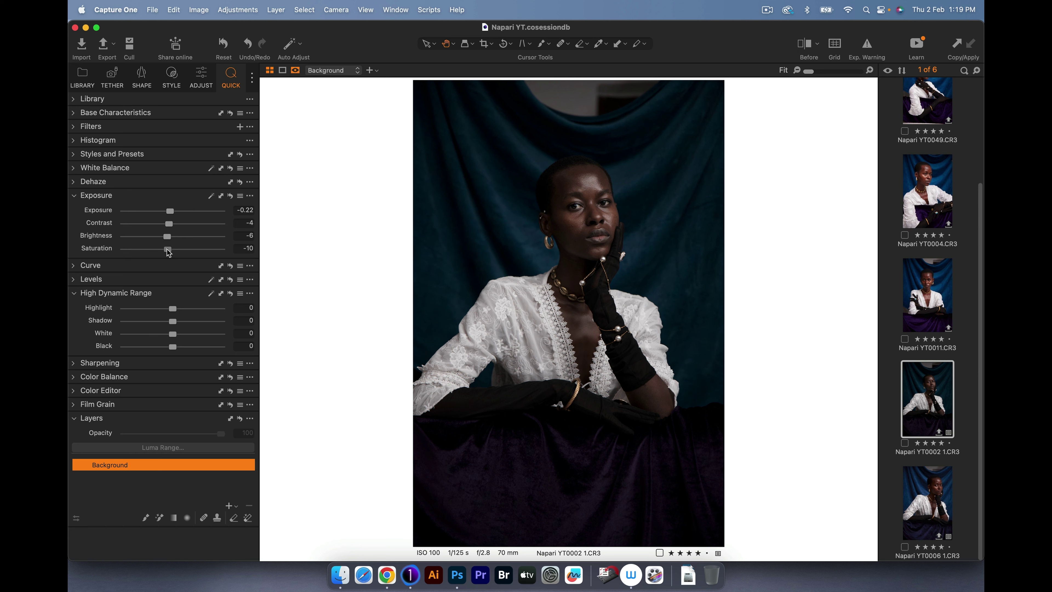
drag(165, 250, 164, 249)
drag(164, 249, 164, 249)
Move the Luma curve's white point slightly inward and compare the whole photo before and after with the split view.
click(73, 268)
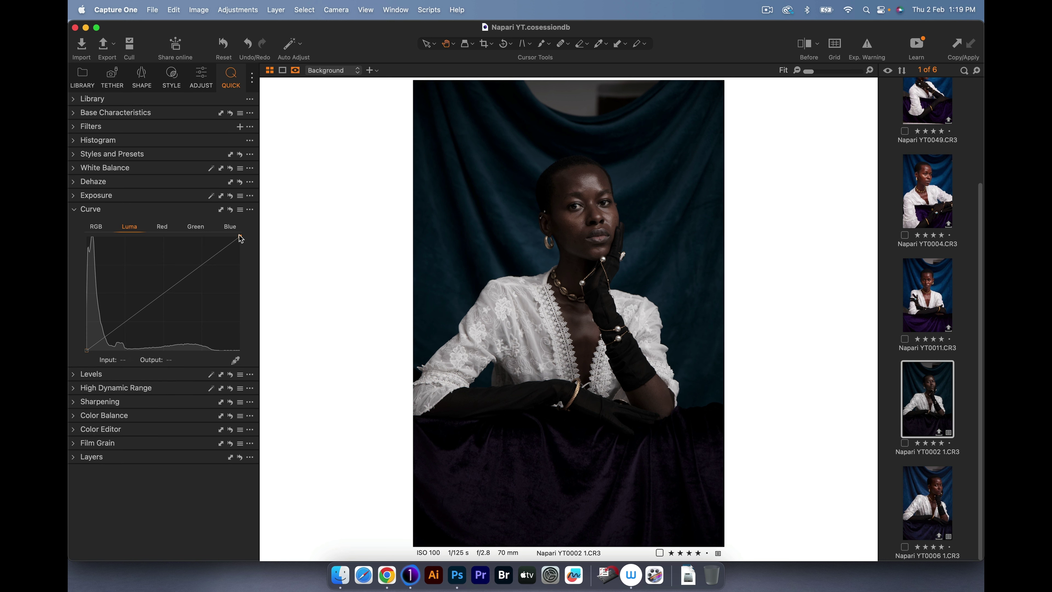
drag(240, 238, 227, 235)
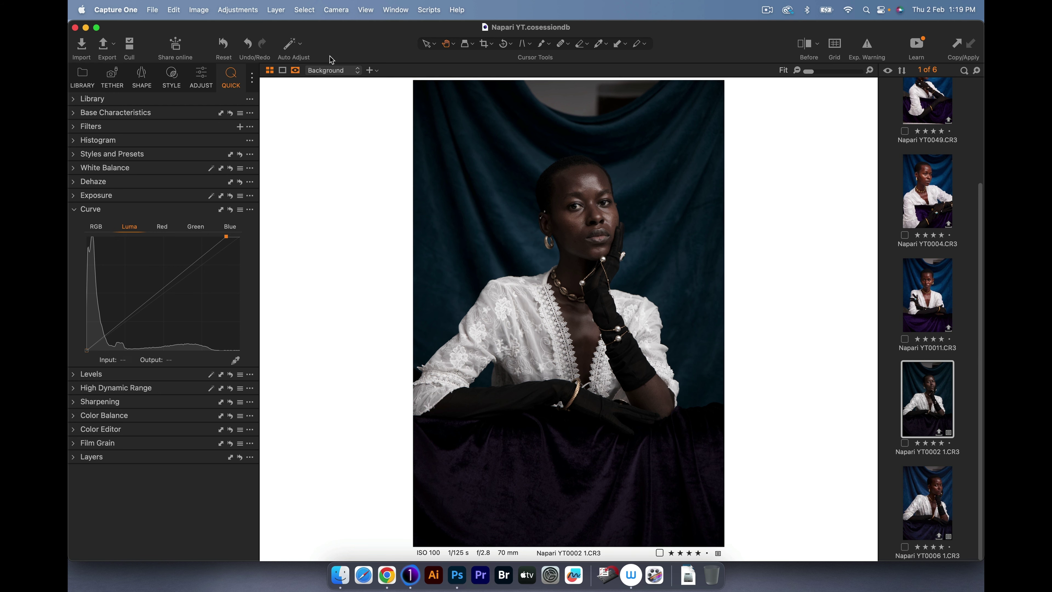
click(809, 48)
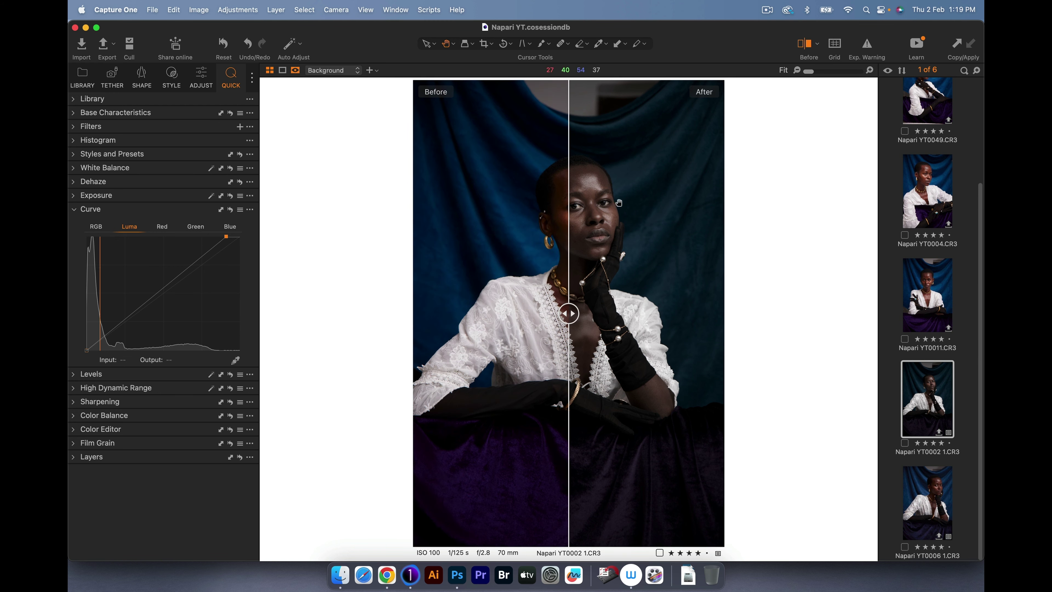
drag(572, 310, 843, 309)
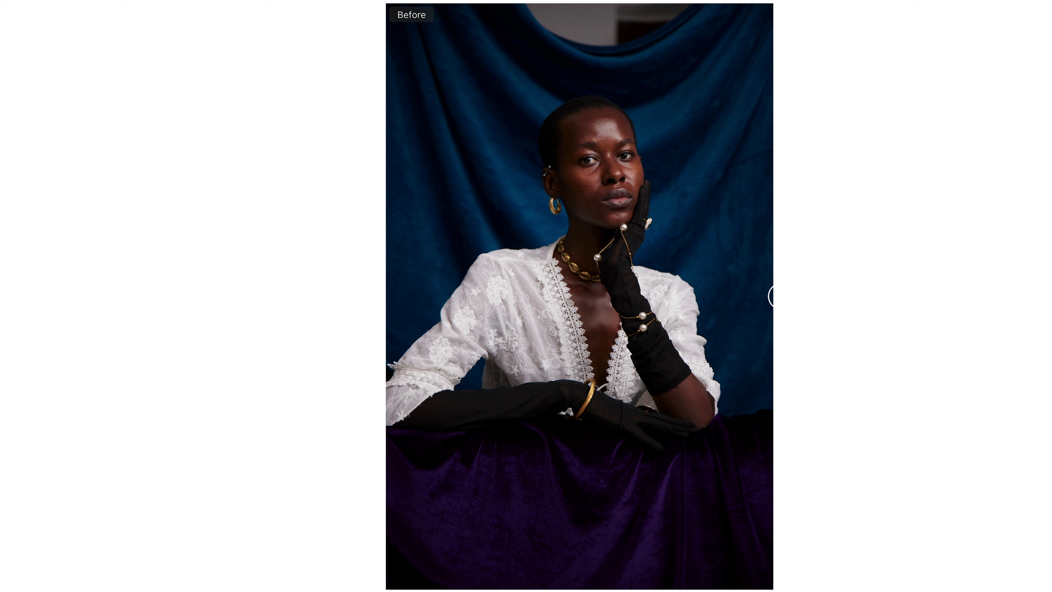
drag(770, 296, 388, 298)
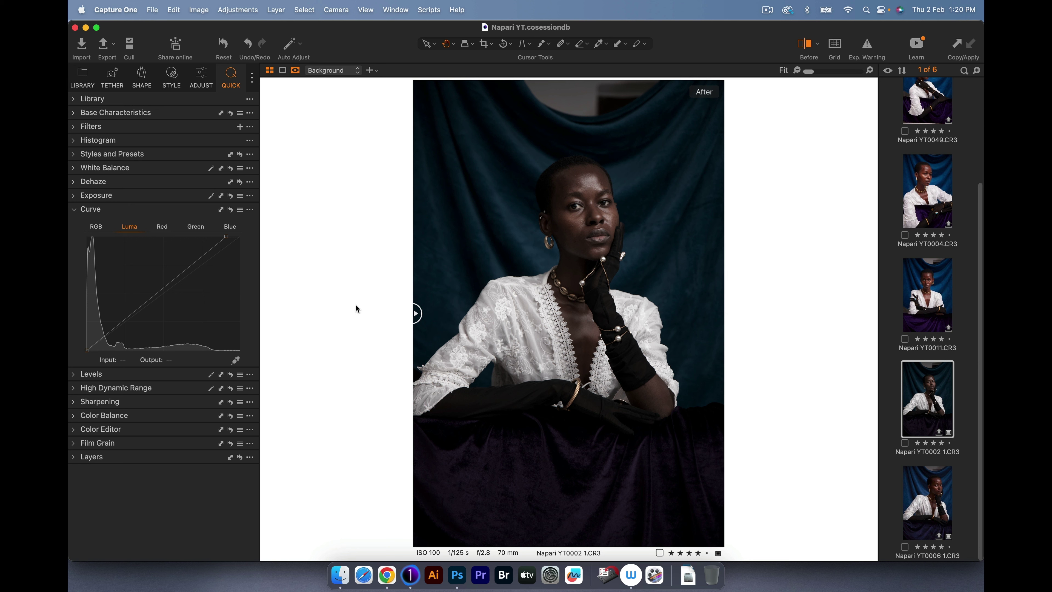
Set the High Dynamic Range highlight to -24 and shadow to 6, and fine-tune white and black.
click(73, 389)
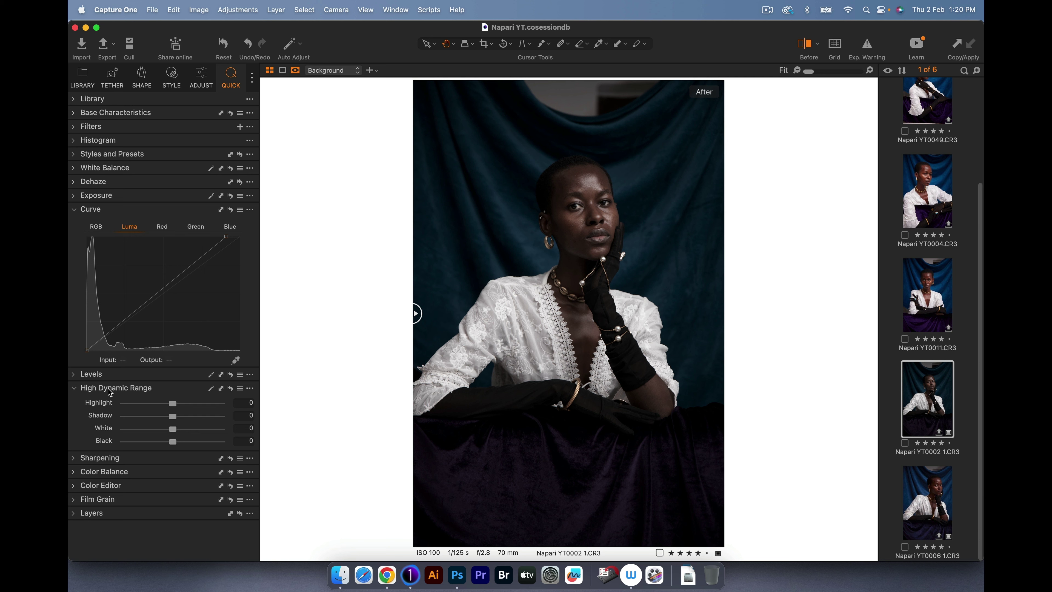
mouse_move(172, 405)
mouse_down()
mouse_move(158, 406)
mouse_move(177, 421)
mouse_up()
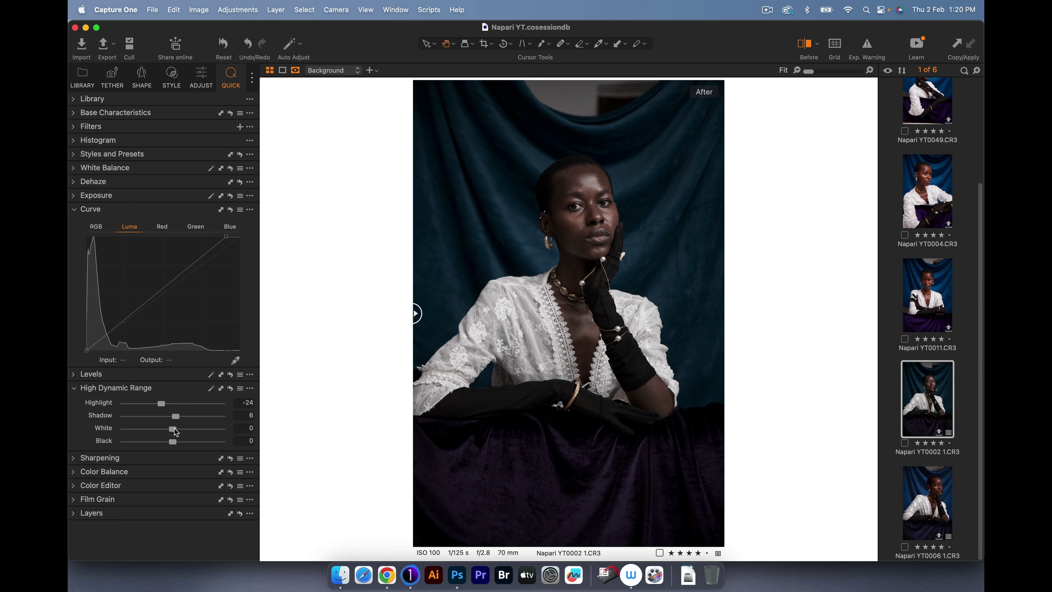
mouse_move(174, 428)
mouse_down()
mouse_move(184, 429)
mouse_move(176, 445)
mouse_up()
click(75, 389)
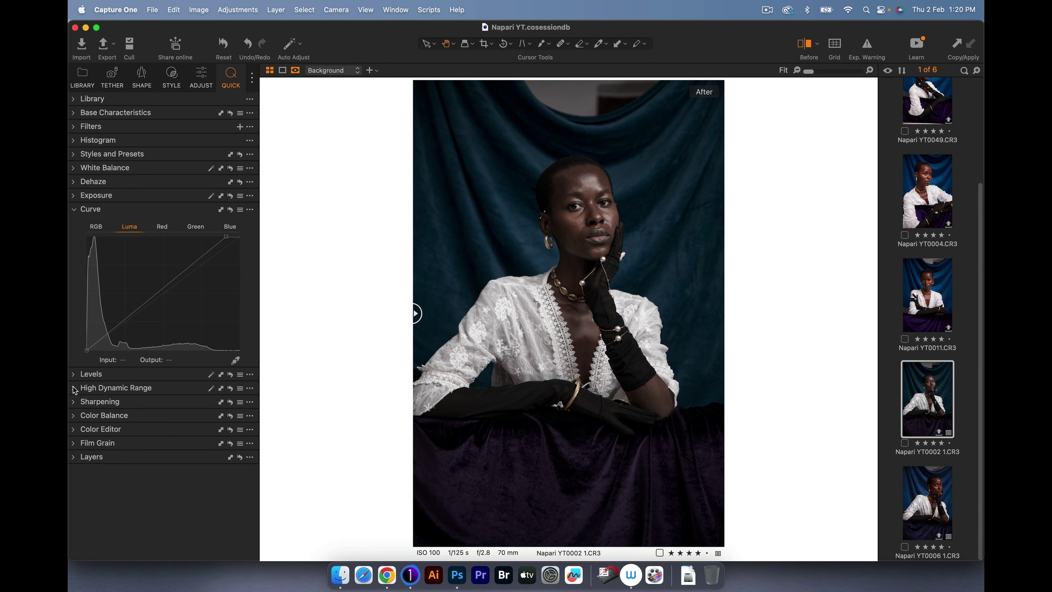
Reduce sharpening to amount 0, radius 0.2 and threshold 0 while checking the skin detail on the face.
click(74, 402)
scroll(556, 233, up, 5)
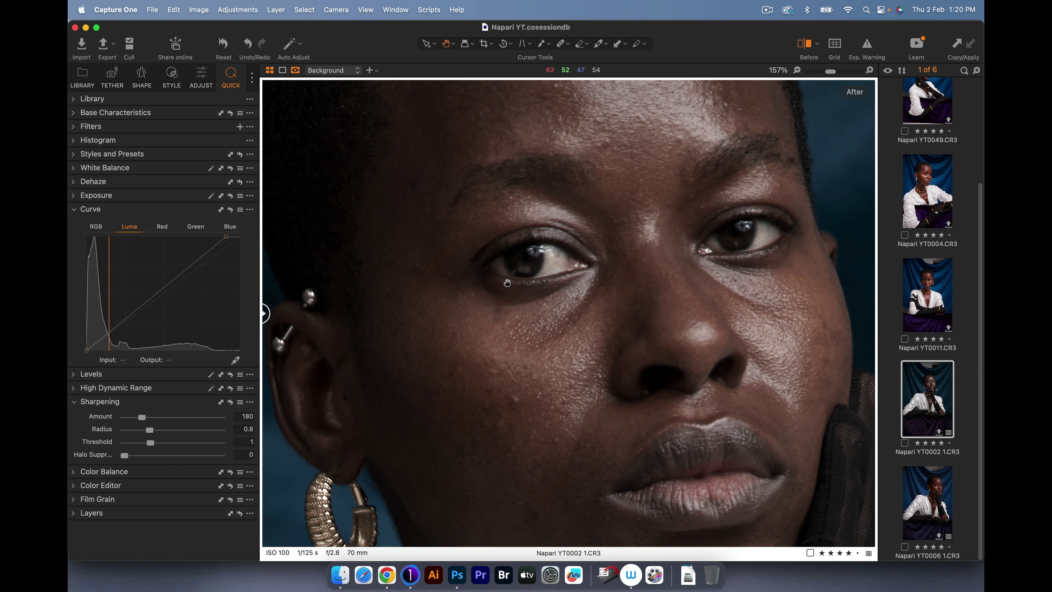
drag(138, 416, 77, 420)
drag(149, 430, 75, 428)
drag(151, 442, 121, 443)
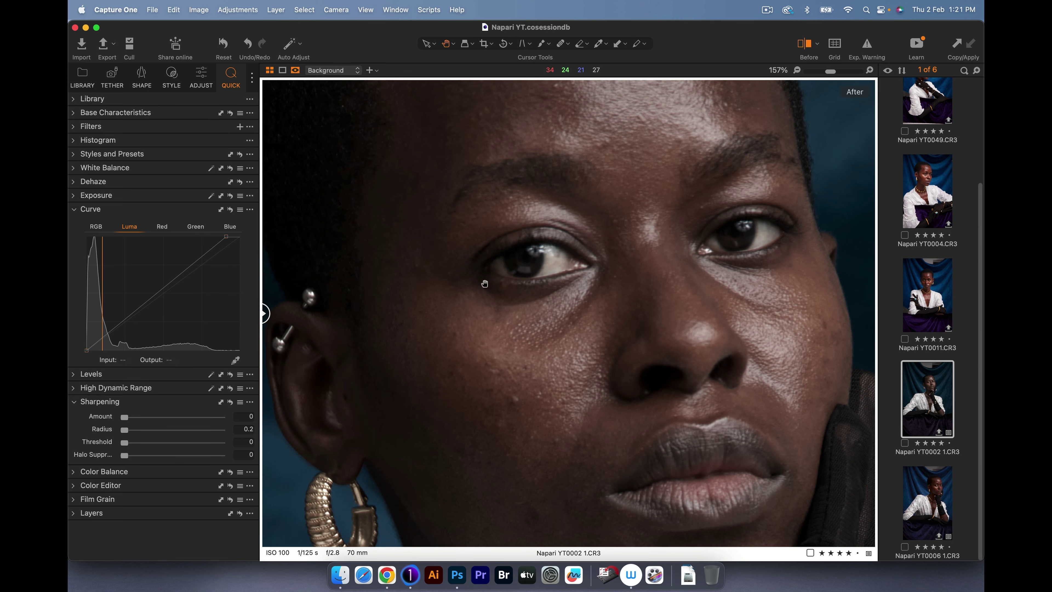
scroll(485, 284, down, 10)
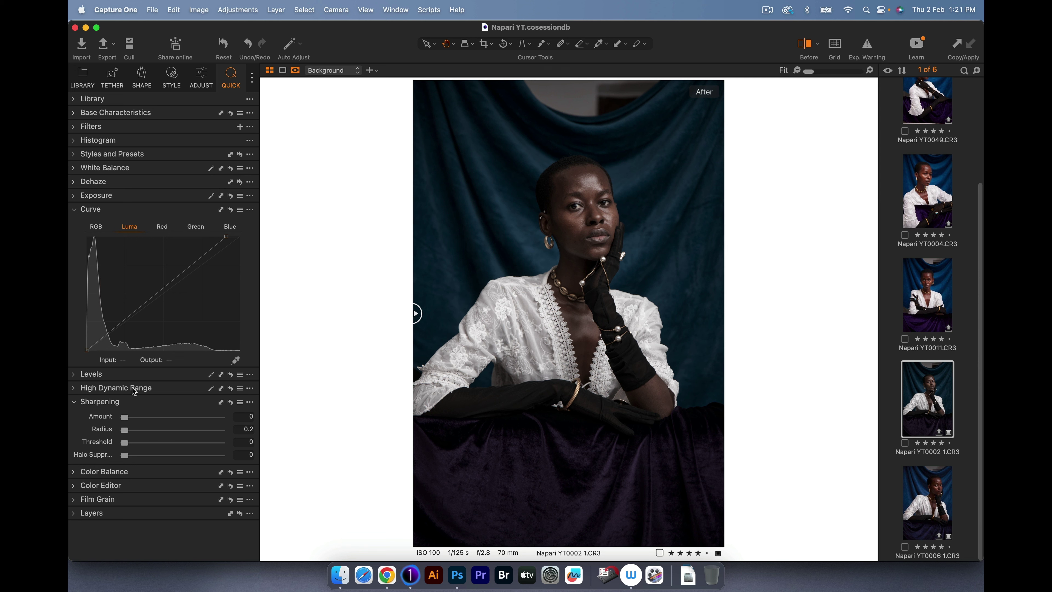
click(73, 402)
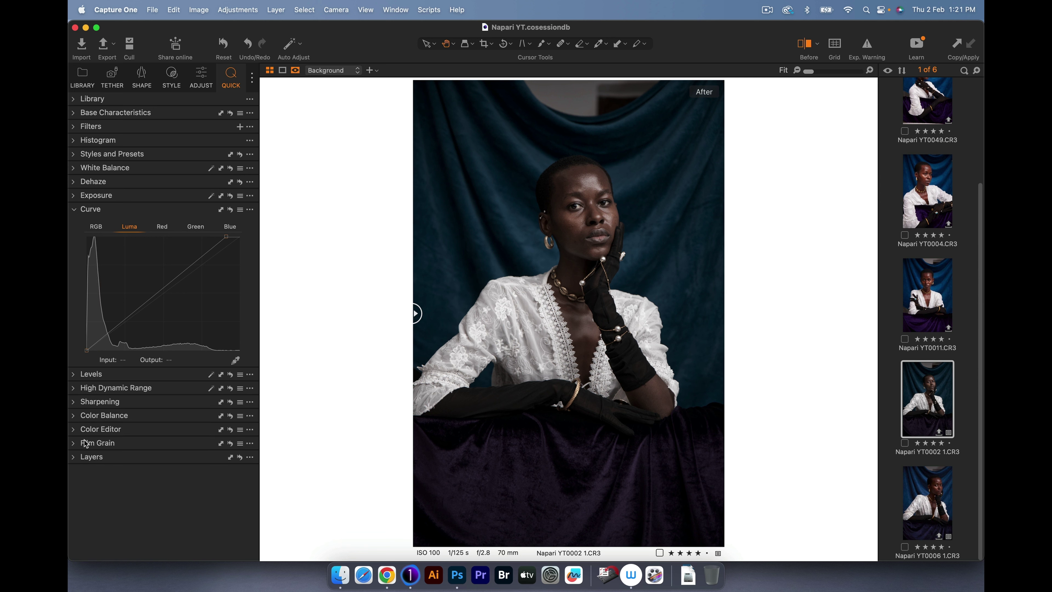
In the basic Color Editor, set the red range's hue to -2.9, saturation to 40.7 and lightness to -17.1.
click(74, 416)
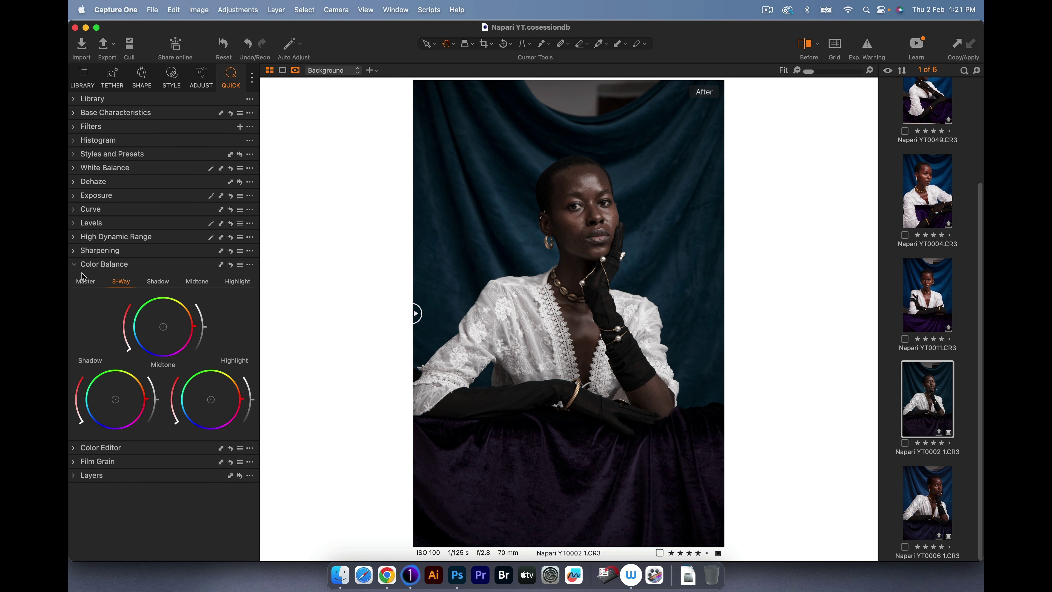
click(75, 266)
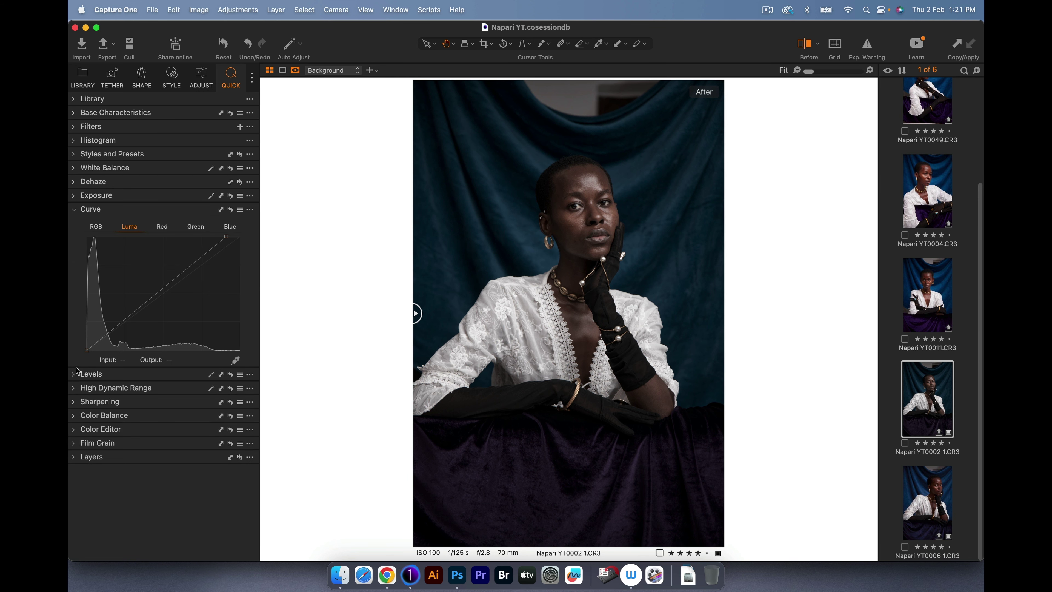
click(73, 430)
click(102, 316)
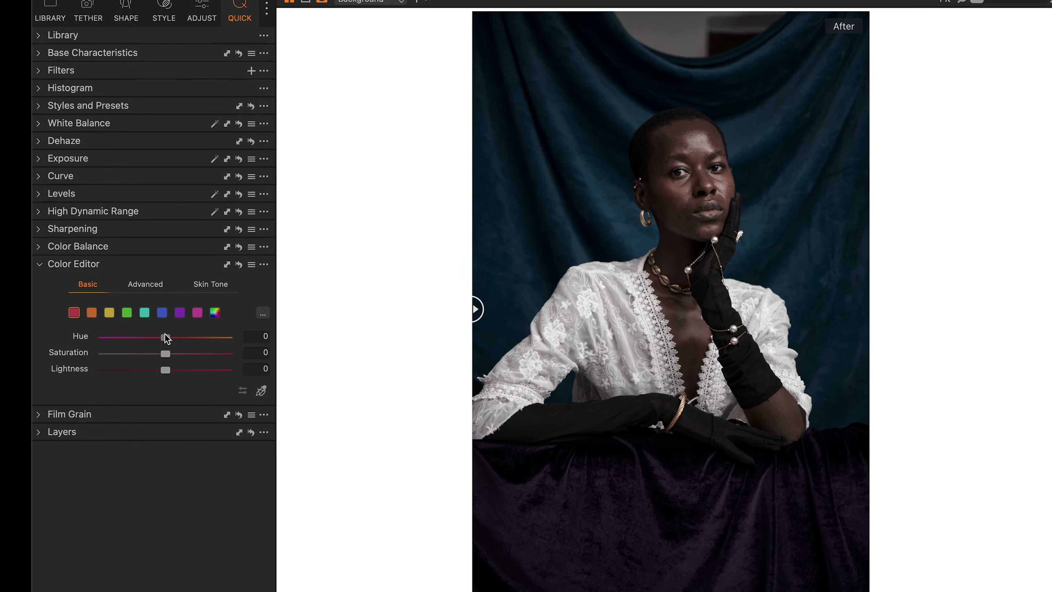
drag(172, 334, 137, 381)
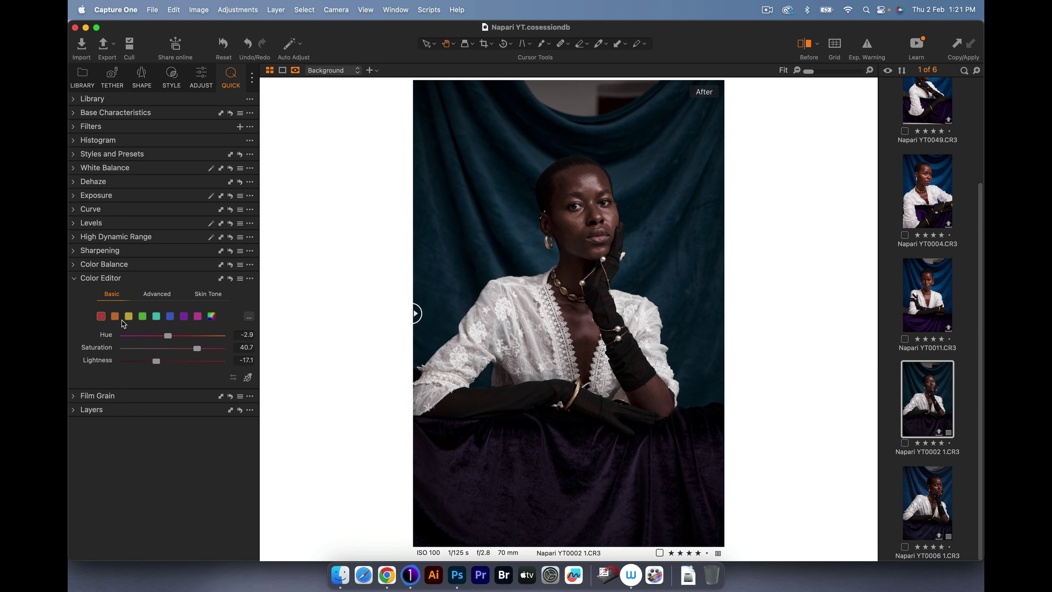
Set the orange range's saturation to 30.8 and lightness to -10, and compare the portrait before and after with the split view.
click(115, 316)
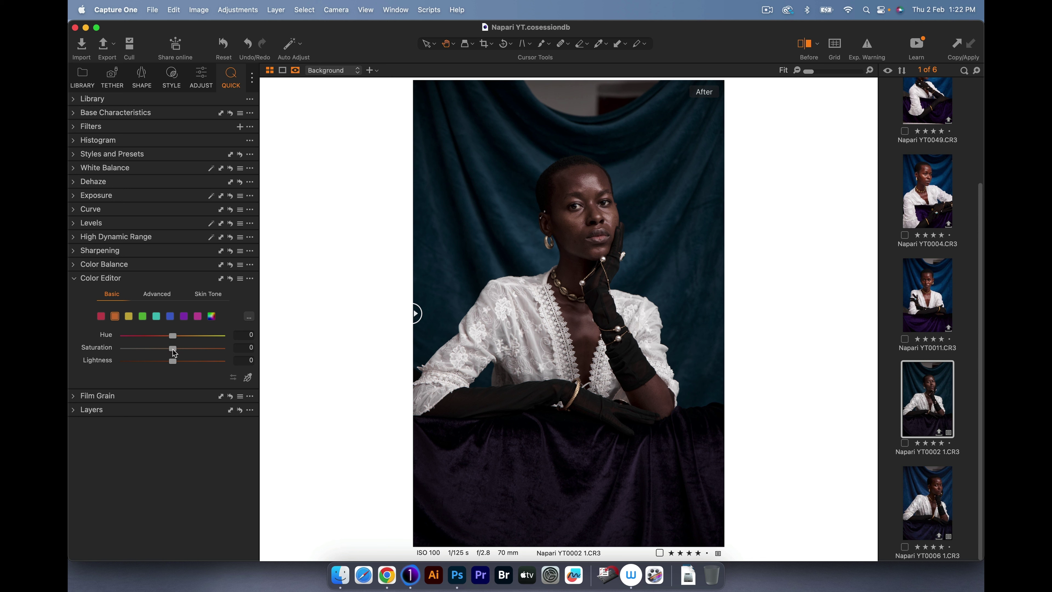
drag(174, 353, 193, 352)
drag(171, 363, 163, 365)
click(416, 314)
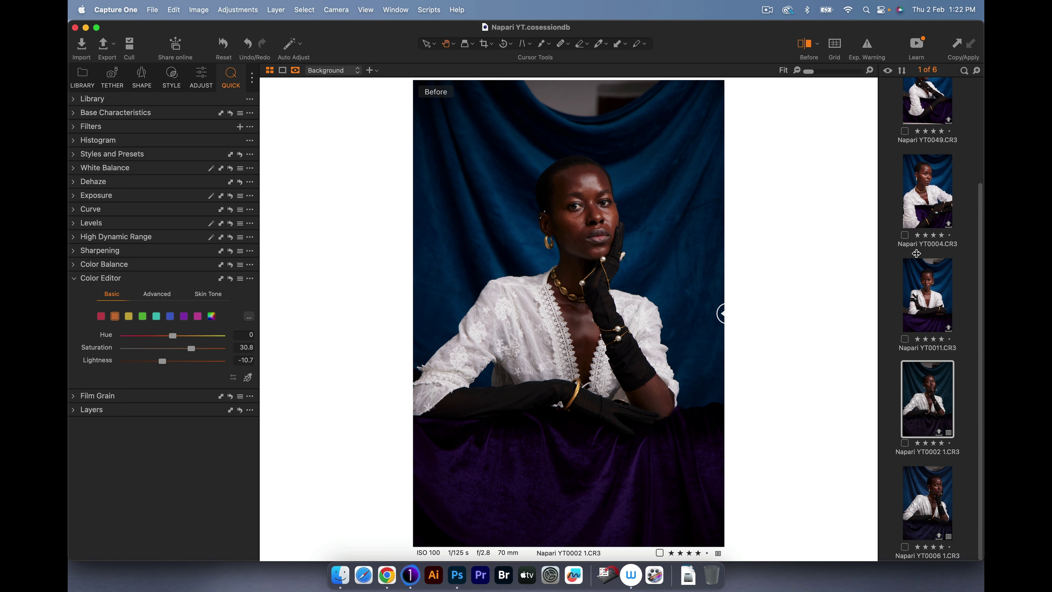
drag(721, 314, 448, 235)
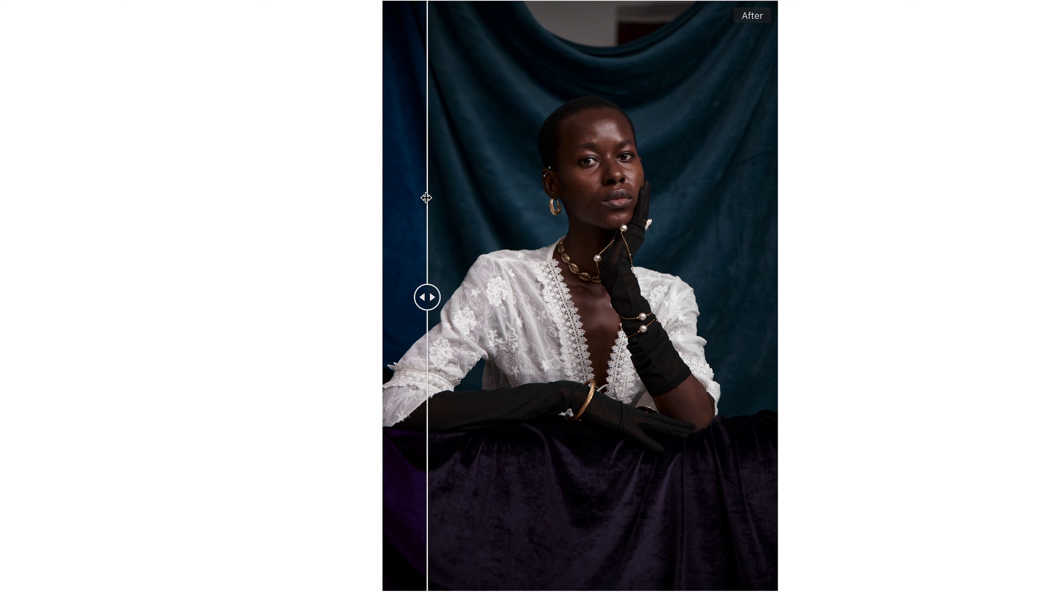
drag(426, 198, 423, 198)
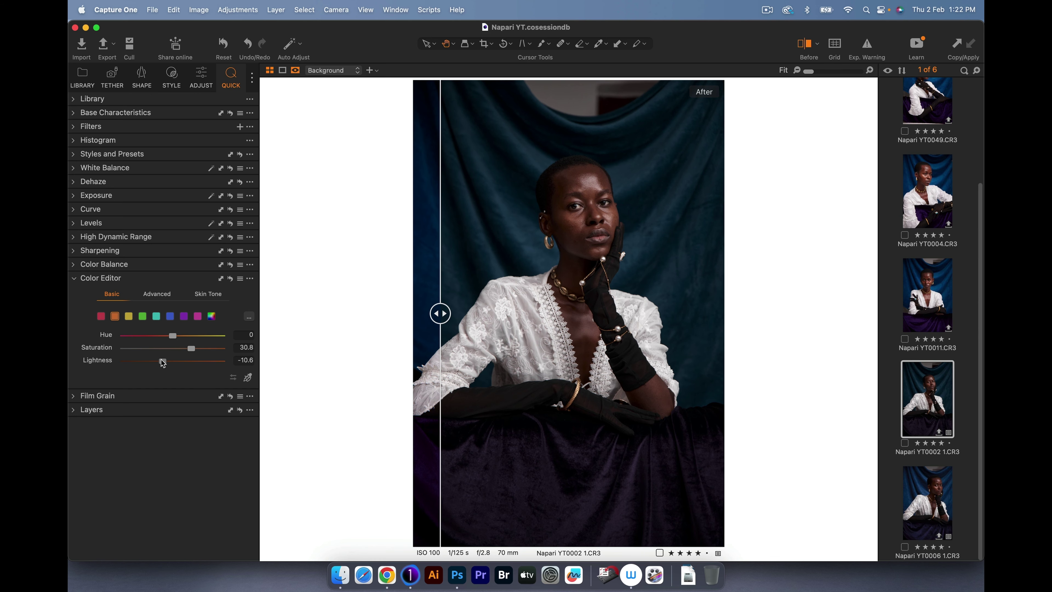
drag(161, 359, 162, 359)
Adjust the yellow range's color, then fine-tune the cyan range's hue and raise its saturation slightly.
click(128, 317)
drag(172, 336, 192, 369)
click(156, 316)
drag(177, 336, 177, 334)
drag(173, 350, 183, 350)
Shift the blue range's hue toward purple and raise its saturation.
click(170, 317)
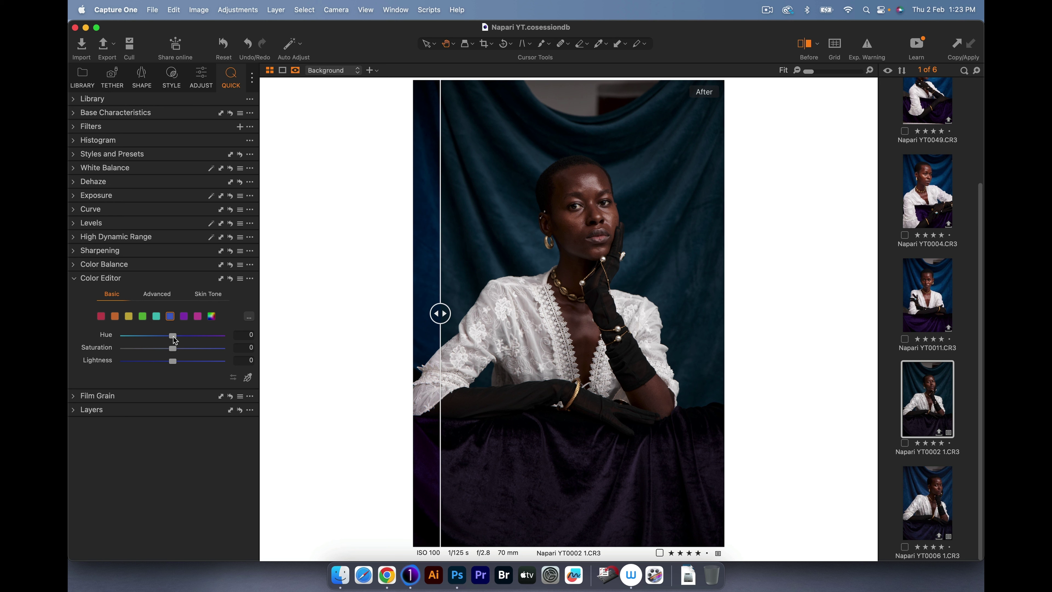
drag(172, 335, 256, 337)
drag(173, 348, 190, 363)
Shift the purple range toward blue and lighten it, and set the magenta range's hue to -14.8, saturation to 21.1 and lightness to -6.4.
click(184, 315)
drag(170, 336, 143, 338)
drag(147, 335, 152, 336)
drag(171, 361, 183, 360)
click(198, 316)
drag(173, 338, 167, 361)
Add Silver Rich film grain to the portrait with an impact of 17.
click(74, 396)
click(164, 412)
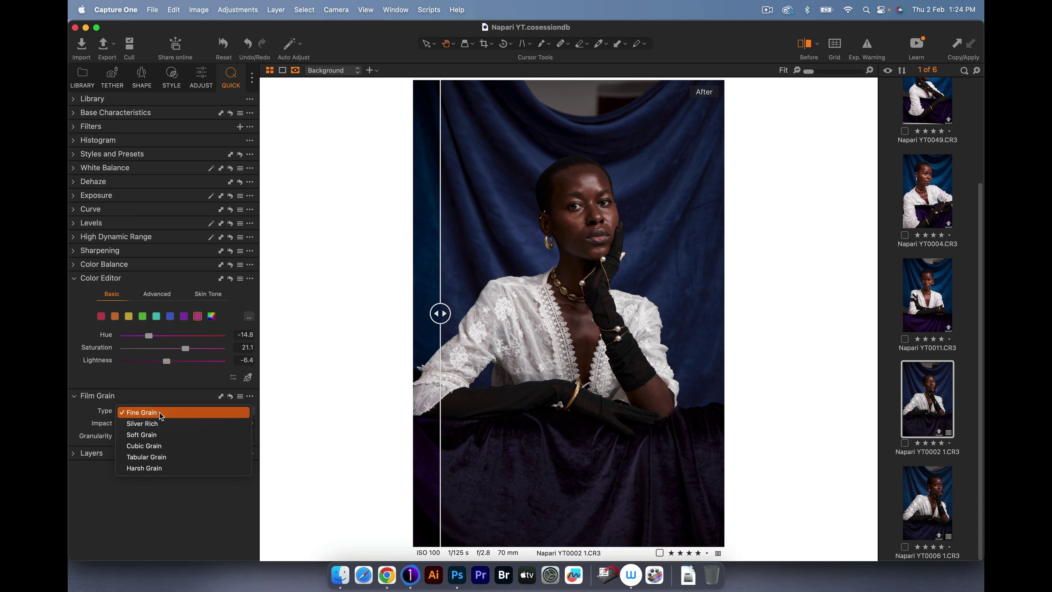
click(157, 424)
drag(123, 424, 141, 424)
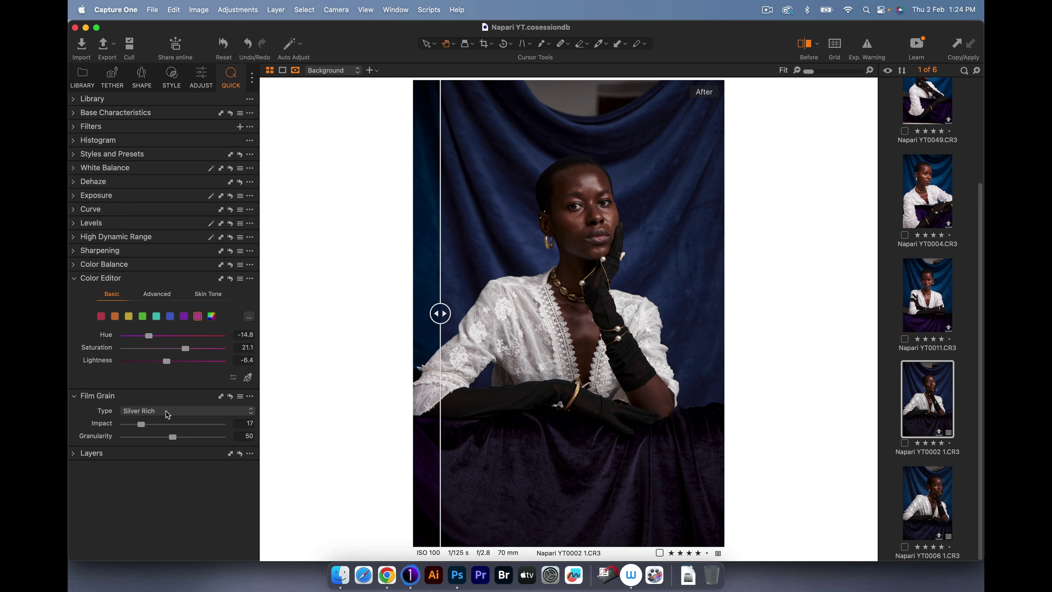
Set the photo's overall saturation to -9 and raise the red range's lightness slightly.
click(74, 197)
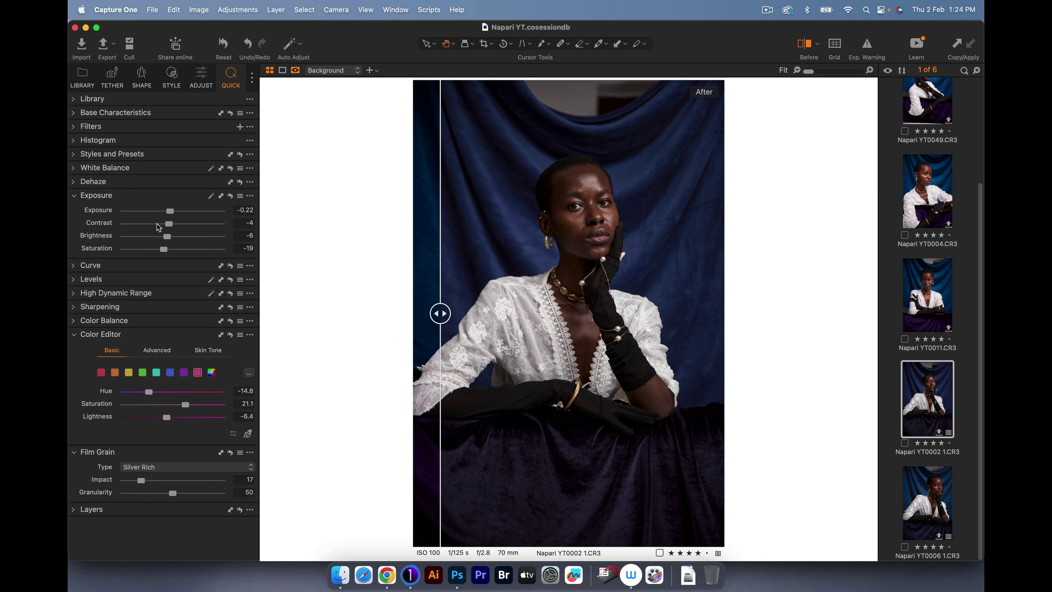
drag(164, 249, 169, 251)
click(100, 372)
drag(160, 419, 166, 419)
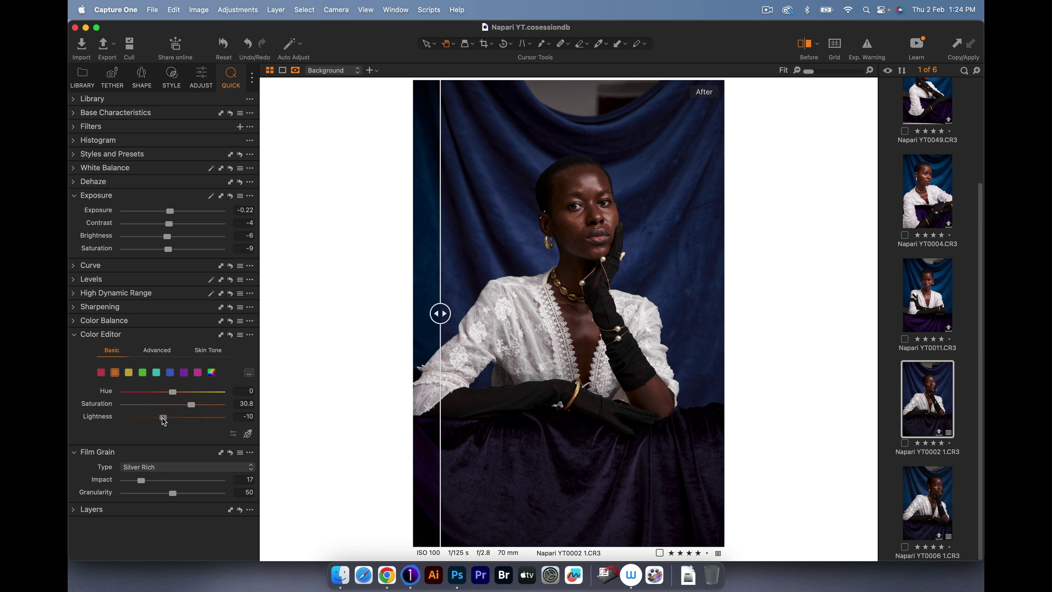
Fine-tune the orange range, and set the yellow range's hue to 24.8, saturation to 76.5 and lightness to 27.4.
drag(163, 419, 160, 420)
drag(195, 404, 168, 394)
click(129, 373)
drag(197, 396, 199, 417)
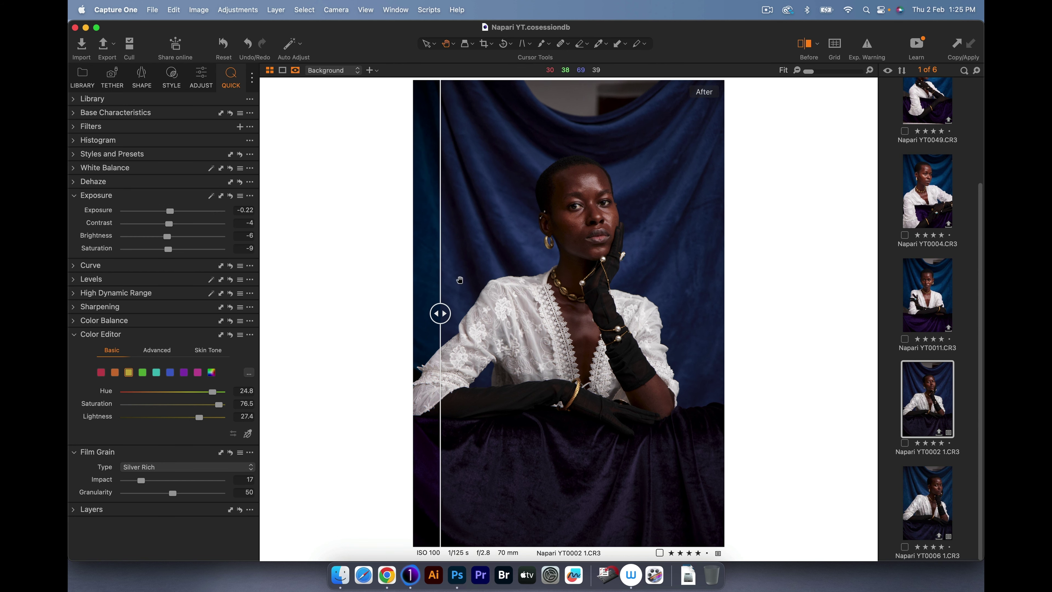
Compare the face, jewelry, clothing and backdrop before and after the grade up close with the split view.
scroll(576, 202, up, 5)
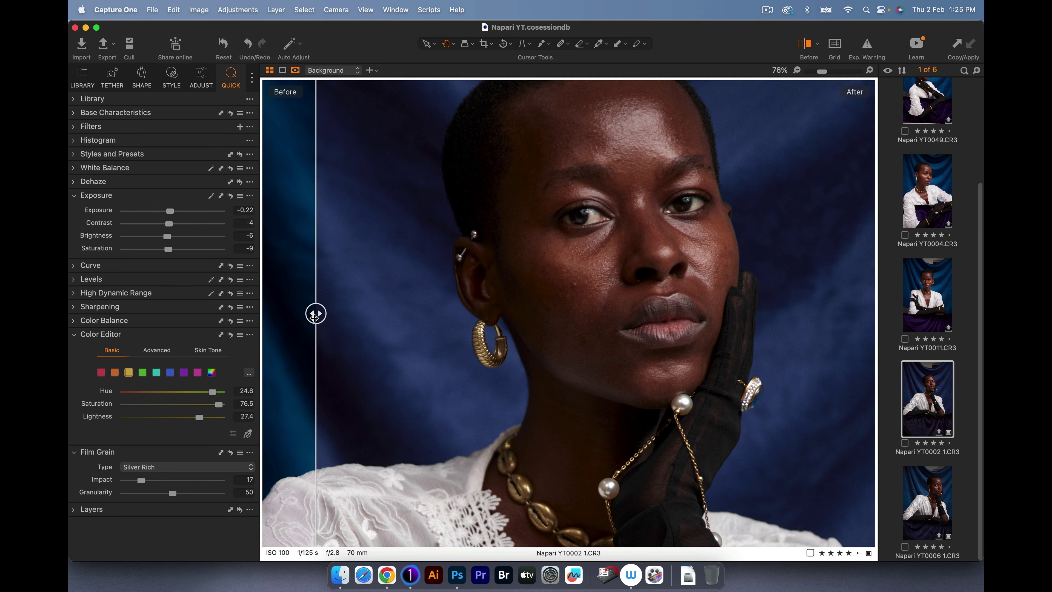
drag(314, 315, 437, 281)
drag(512, 281, 390, 261)
key(super+0)
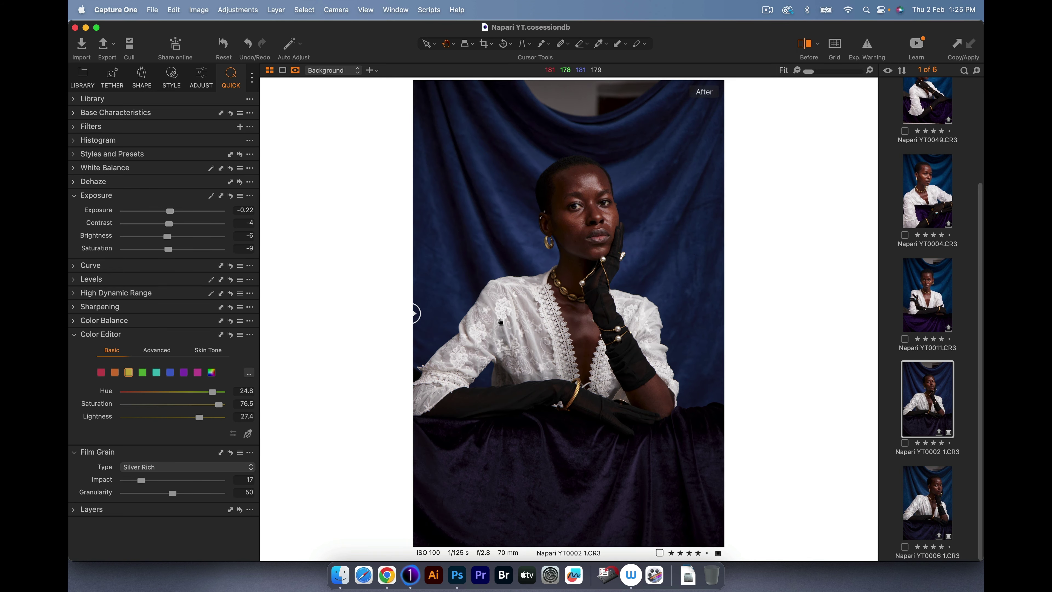
scroll(500, 322, up, 5)
scroll(500, 322, down, 3)
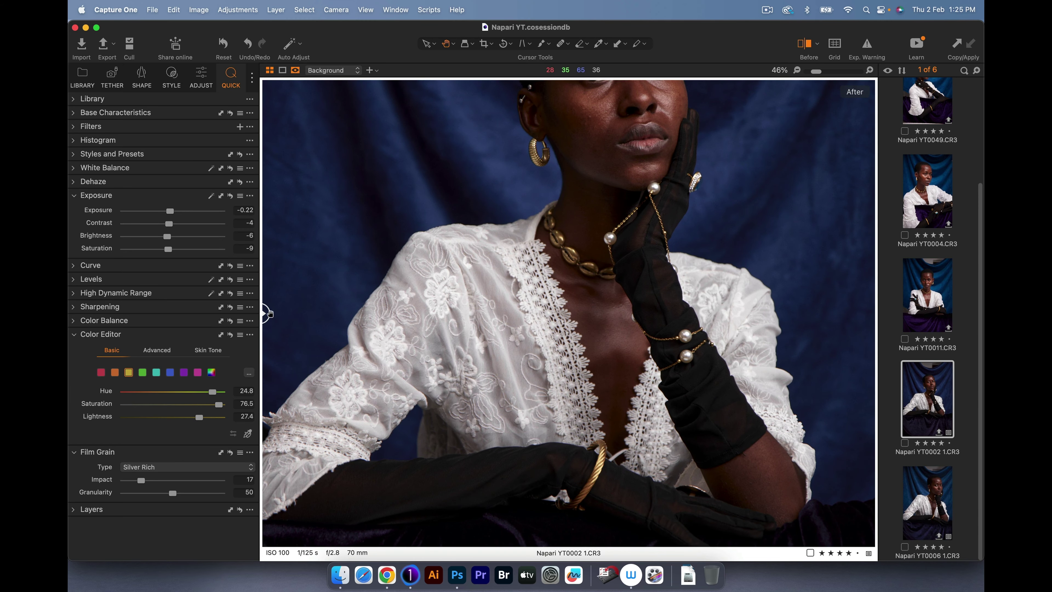
drag(265, 312, 610, 211)
drag(610, 211, 415, 220)
scroll(571, 189, down, 5)
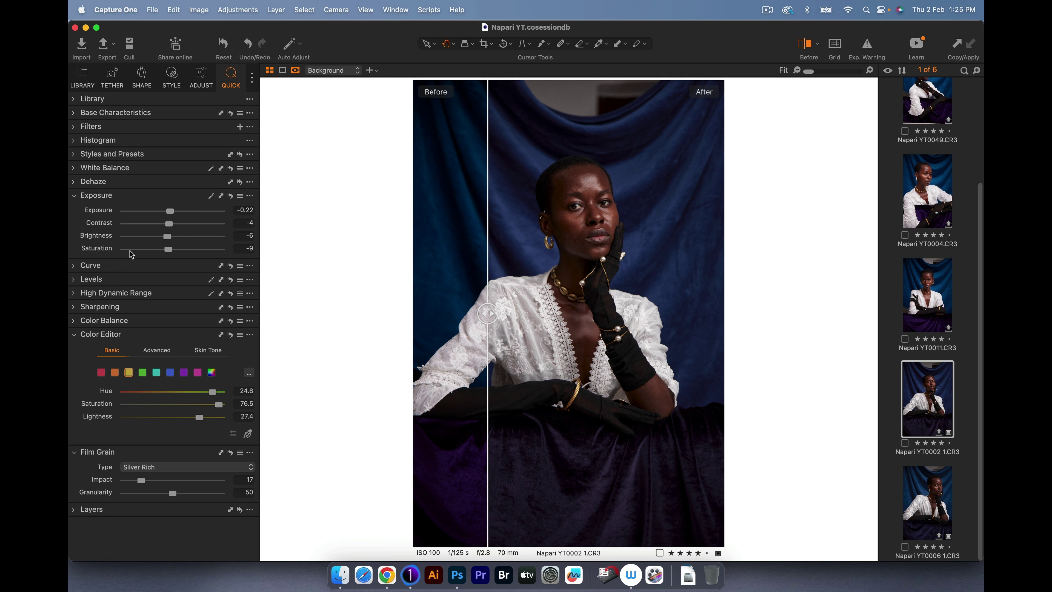
Set the High Dynamic Range white to 34 and highlight to 2, and show the whole photo in its graded state.
click(74, 294)
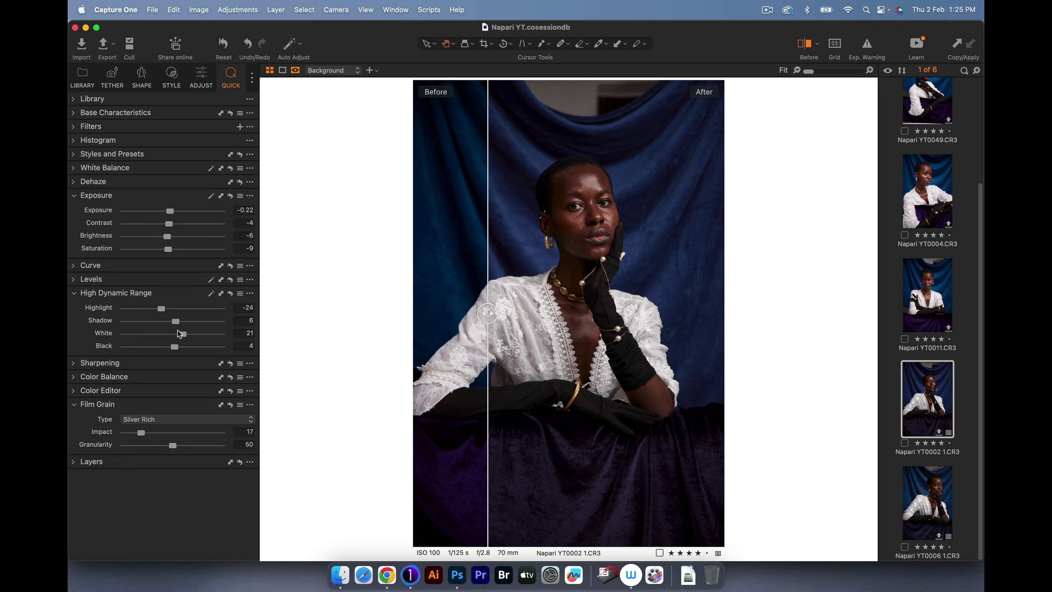
drag(184, 336, 177, 311)
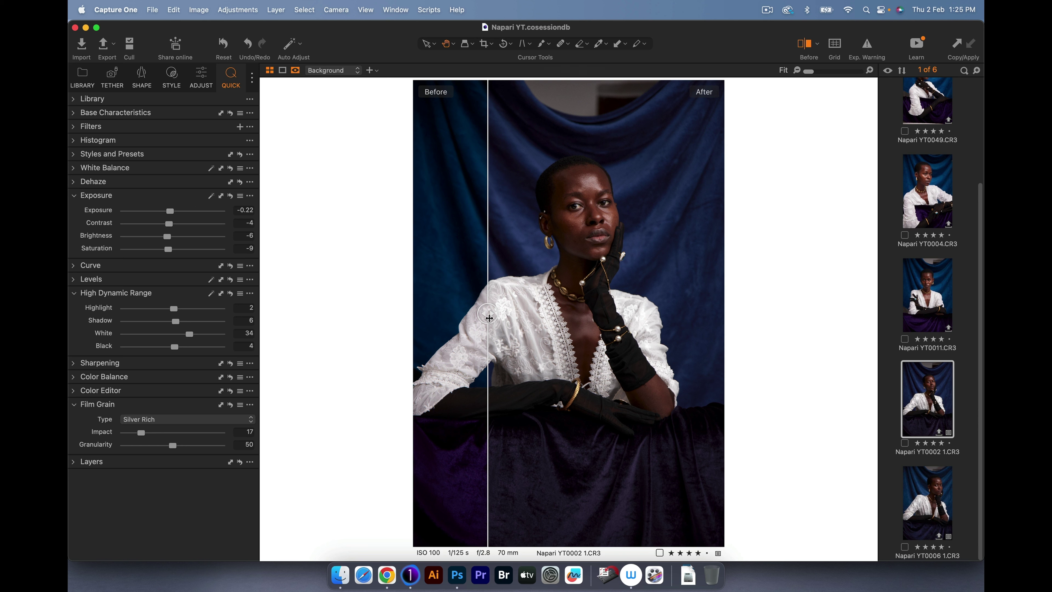
drag(489, 317, 315, 321)
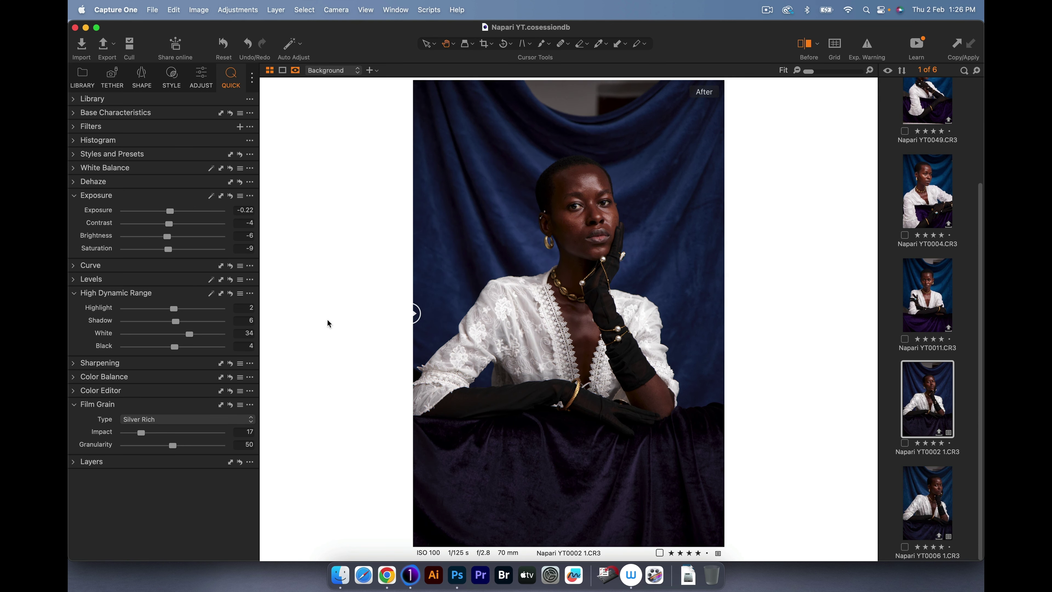
Send the graded portrait to Adobe Photoshop 2023 as an edit variant.
right_click(922, 402)
mouse_move(813, 248)
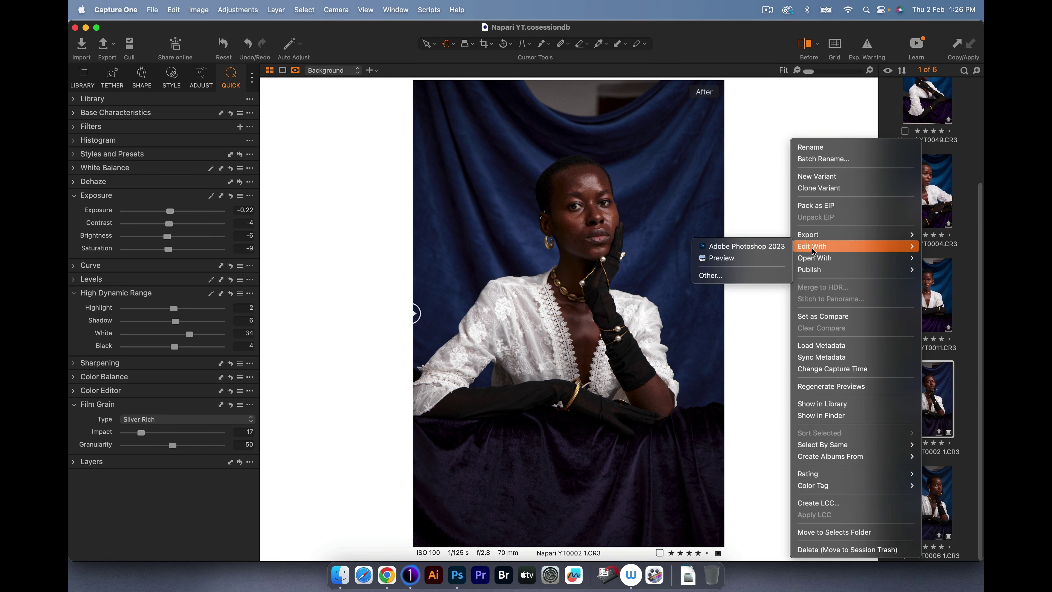
click(741, 246)
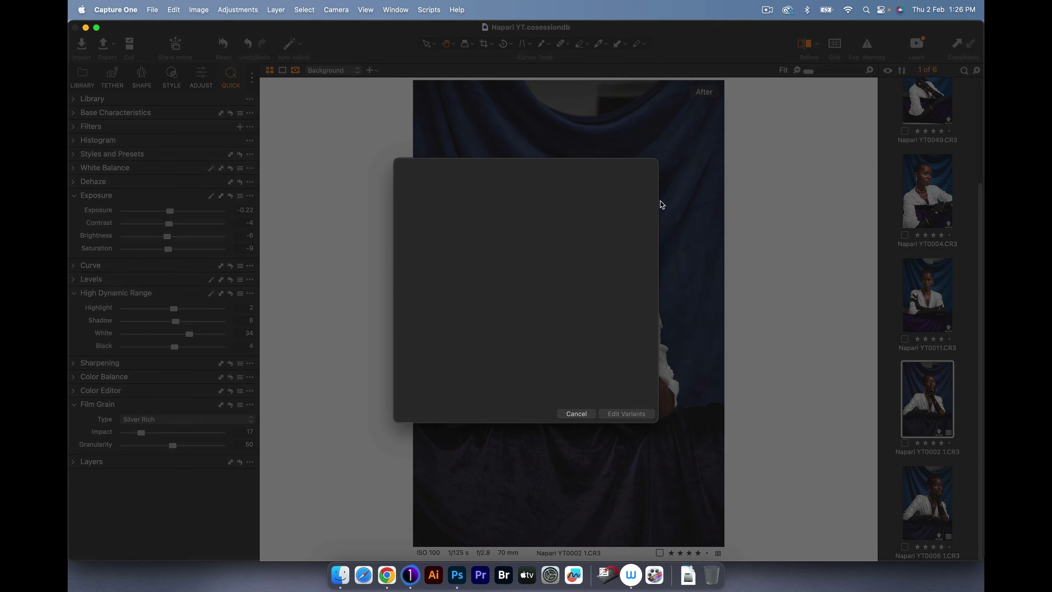
click(616, 413)
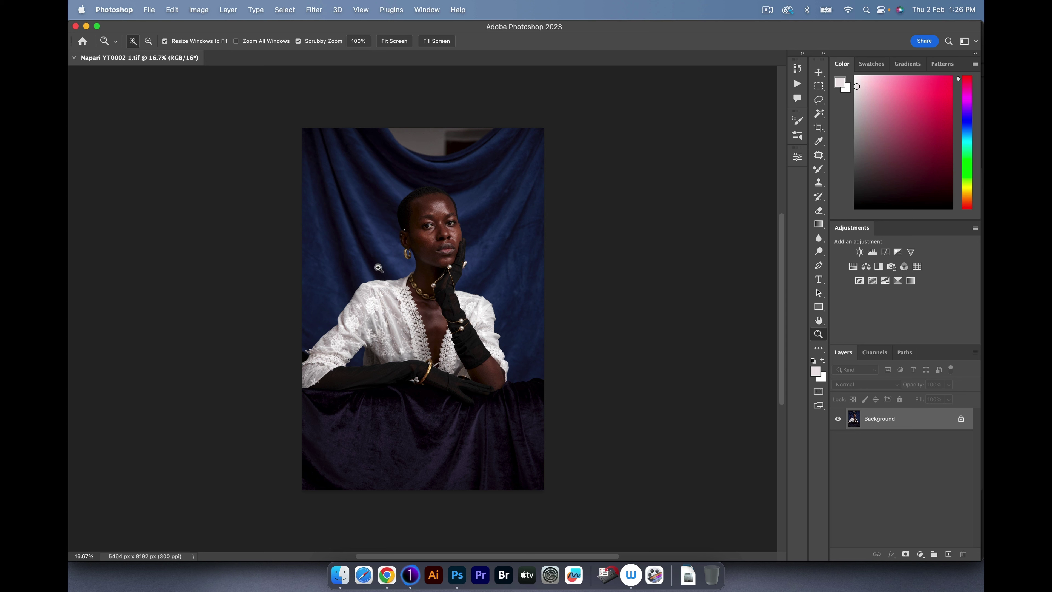
Crop the portrait to a 4:5 ratio framed around the model, keeping the cropped pixels.
scroll(379, 220, down, 2)
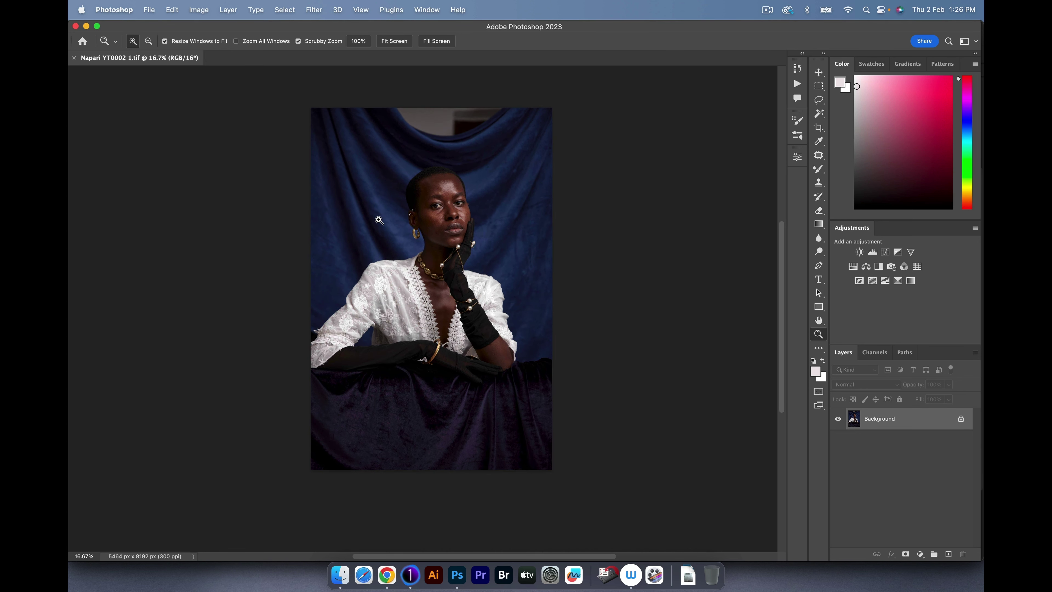
scroll(379, 278, up, 2)
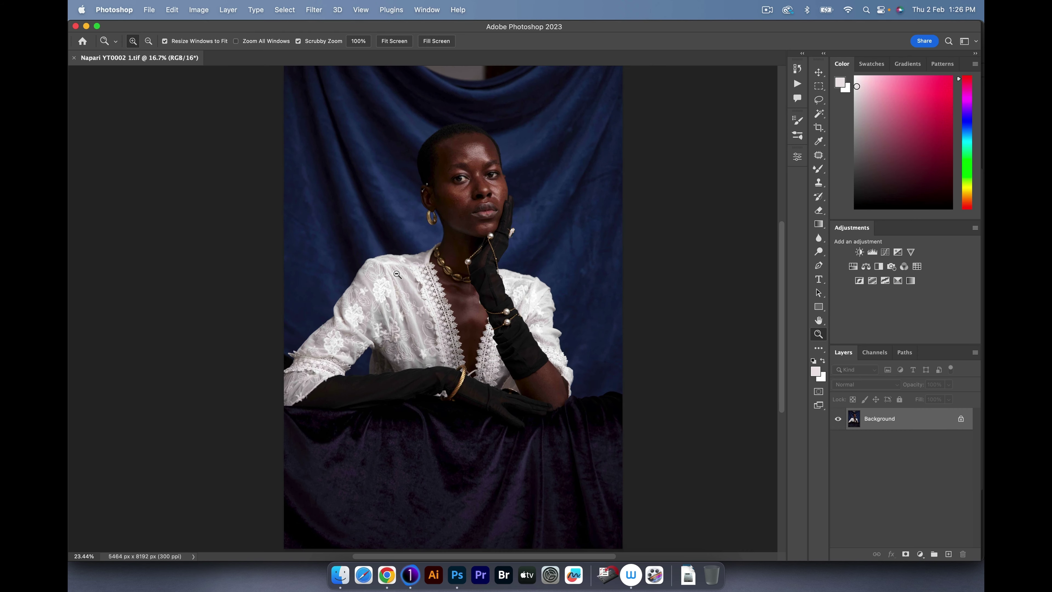
scroll(397, 274, down, 1)
scroll(414, 277, up, 1)
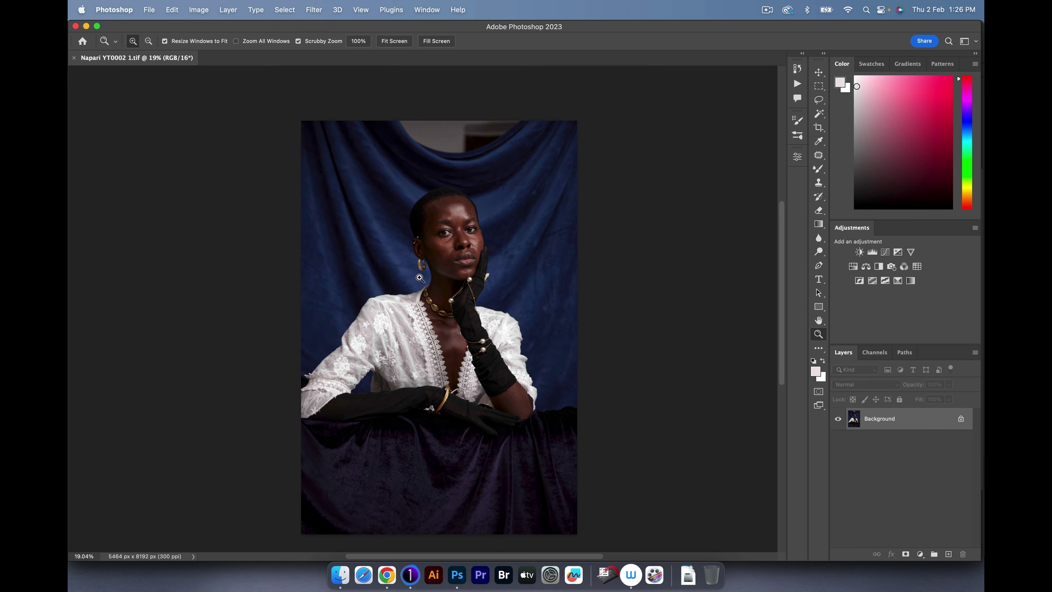
scroll(420, 278, down, 2)
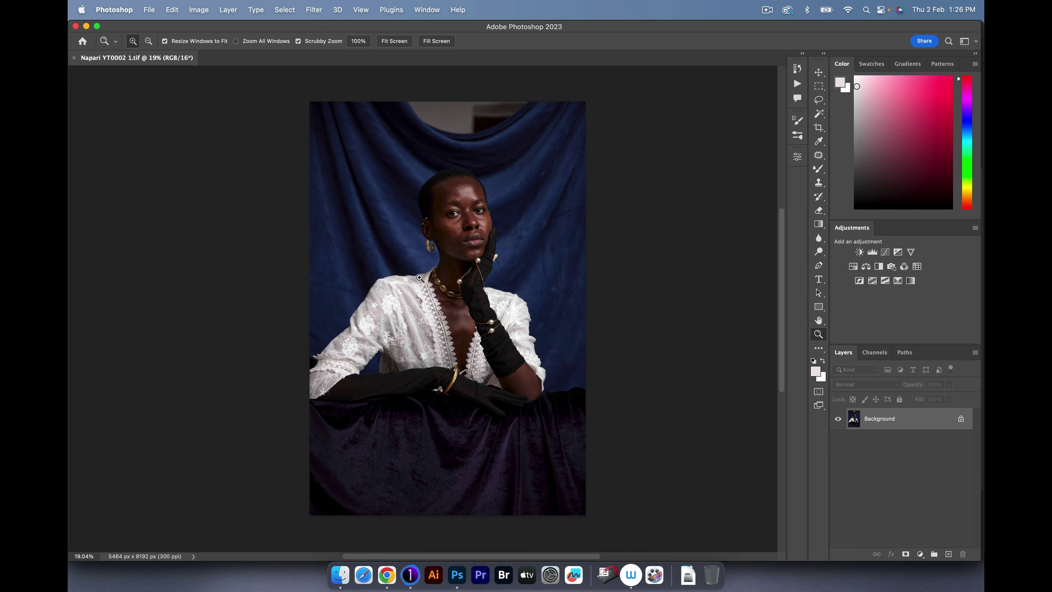
key(c)
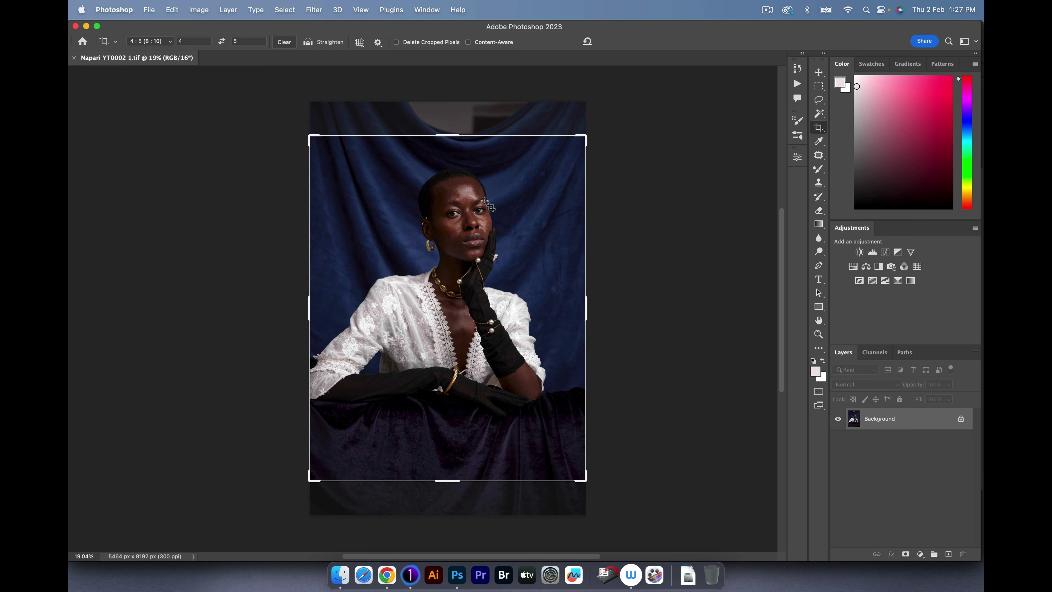
drag(476, 210, 506, 235)
key(Escape)
drag(437, 228, 441, 236)
key(Return)
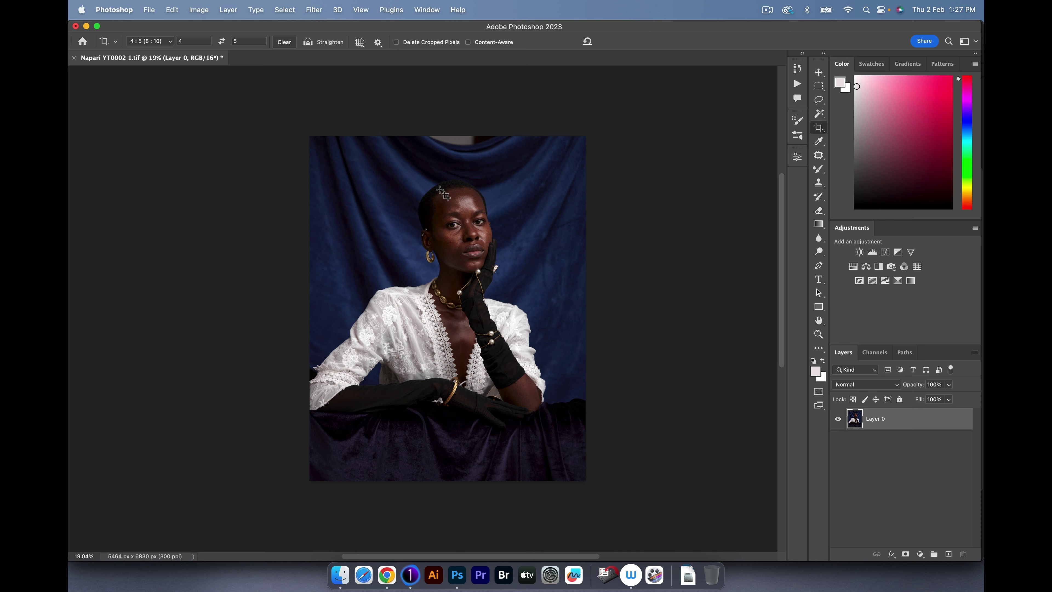
On a new layer, use the Clone Stamp with a 325 px brush to cover the gap above the backdrop with sampled fabric.
key(s)
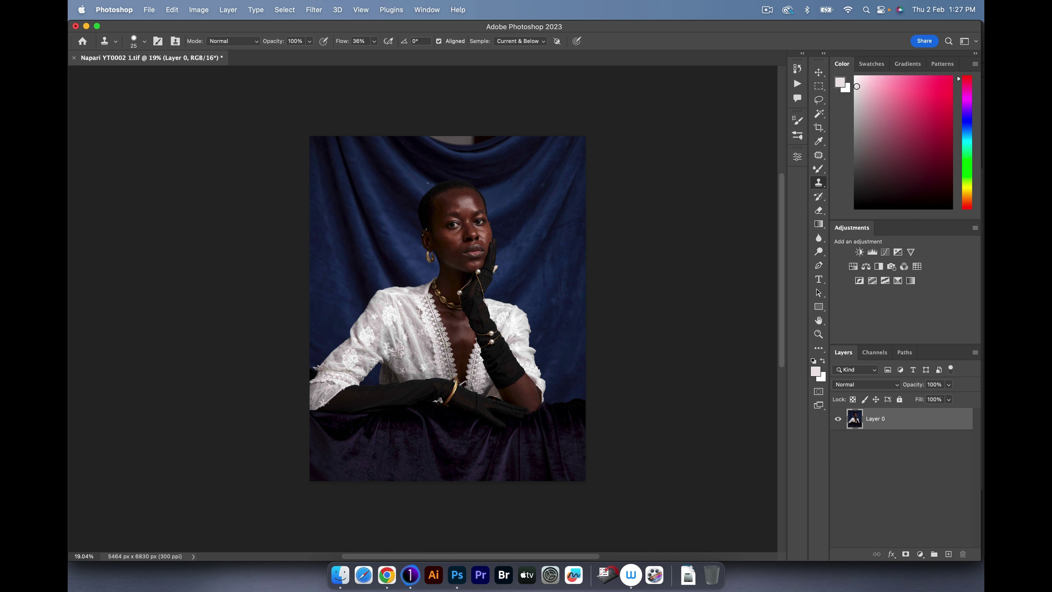
mouse_move(442, 188)
mouse_down()
mouse_move(469, 189)
mouse_move(456, 189)
mouse_up()
click(949, 553)
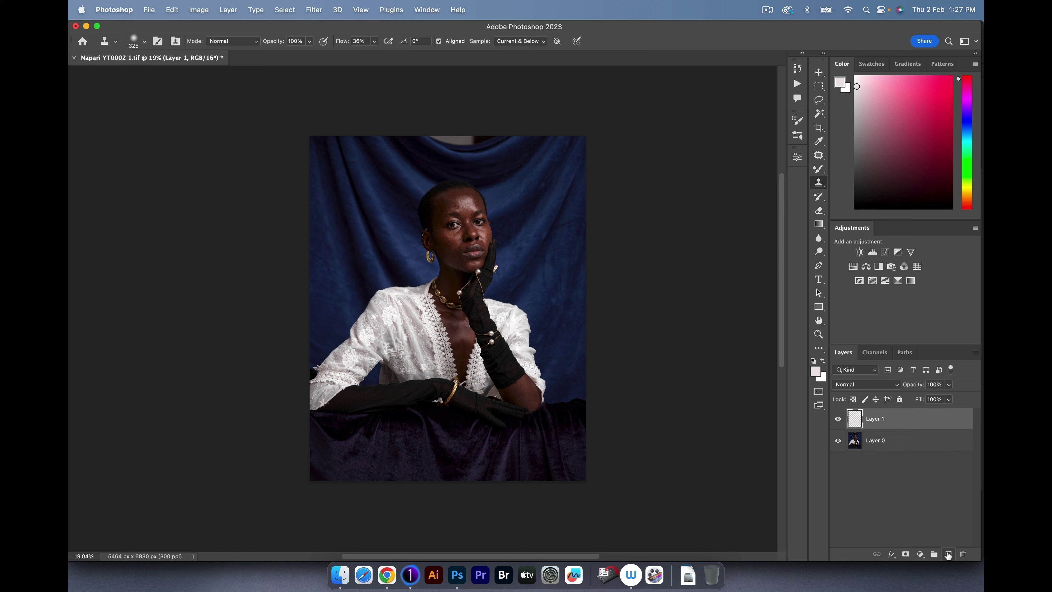
alt+click(467, 162)
mouse_move(467, 143)
mouse_down()
mouse_move(430, 130)
mouse_move(493, 135)
mouse_move(442, 134)
mouse_move(455, 135)
mouse_up()
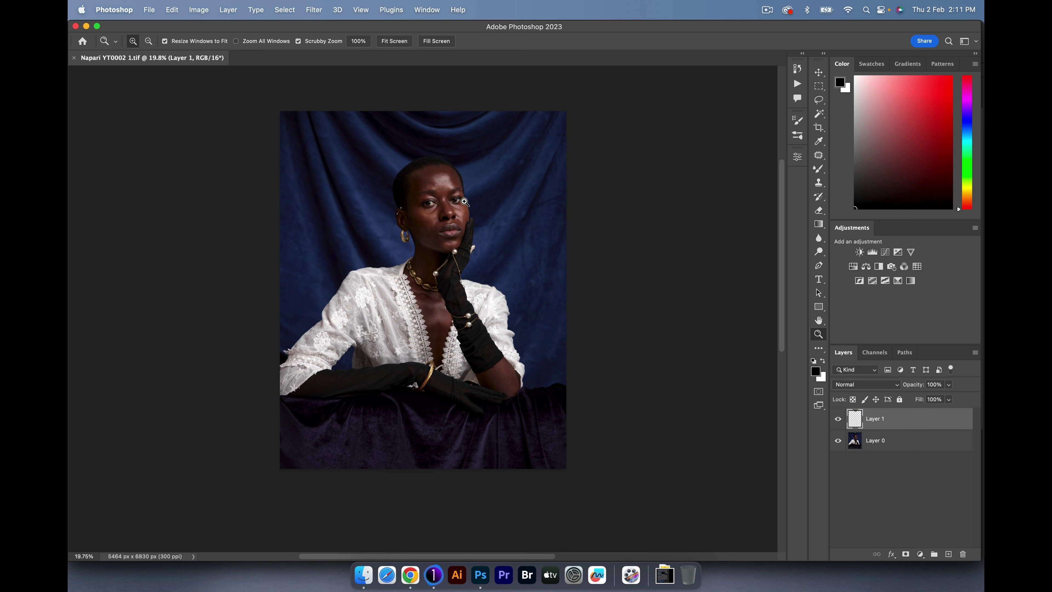
Add a new layer above the backdrop fix and ready the Healing Brush at 40 px, sampling Current & Below.
drag(439, 214, 458, 223)
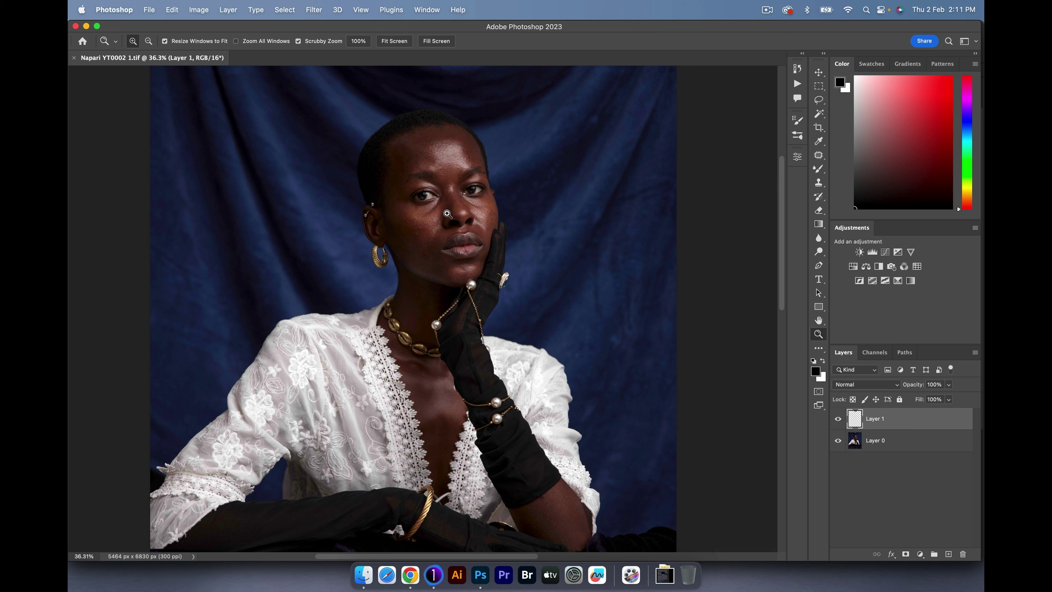
drag(419, 232, 460, 224)
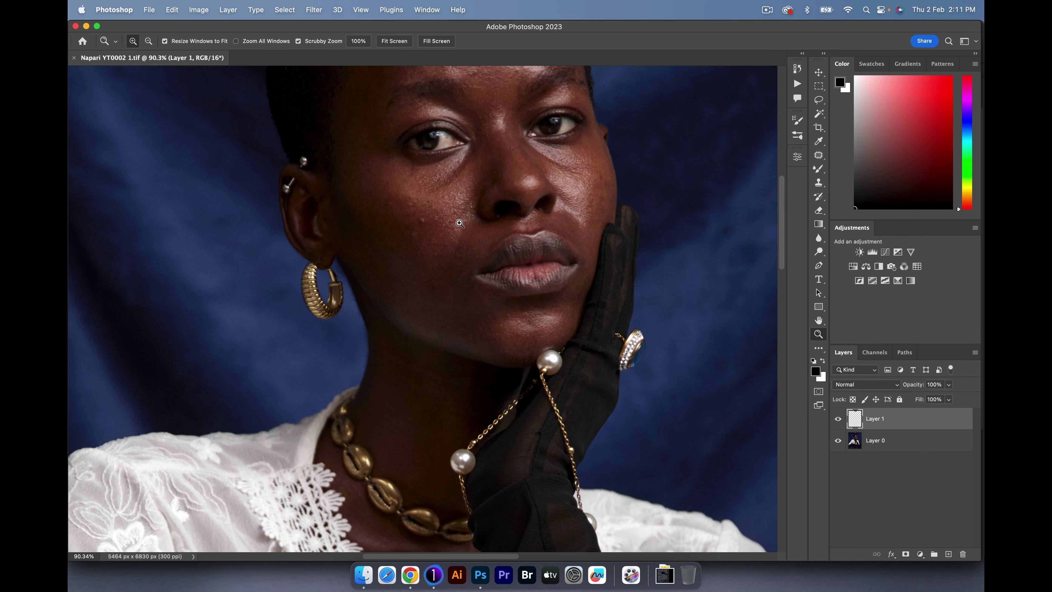
click(947, 555)
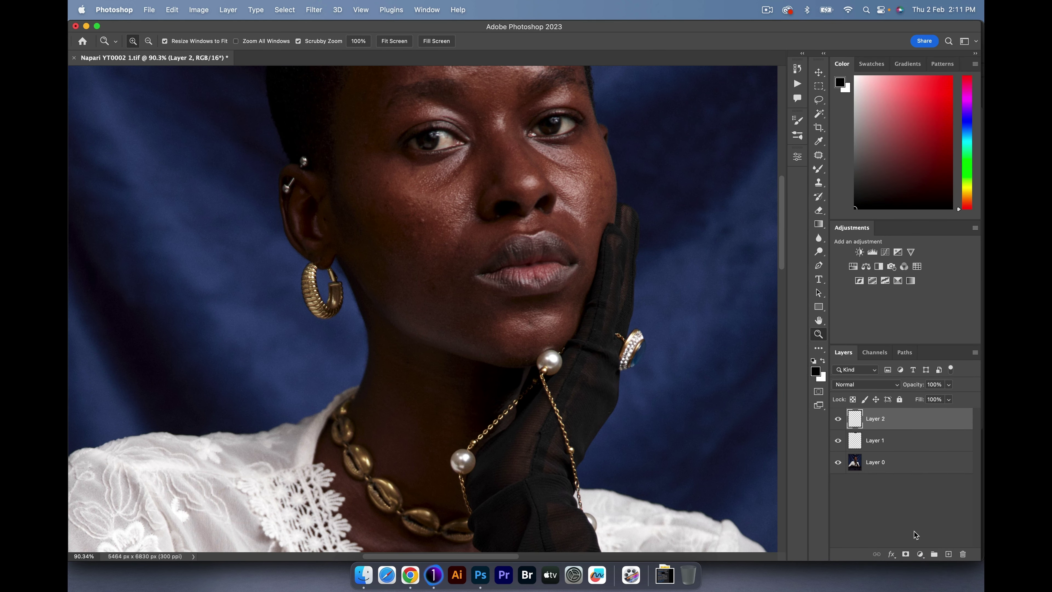
click(818, 155)
click(824, 155)
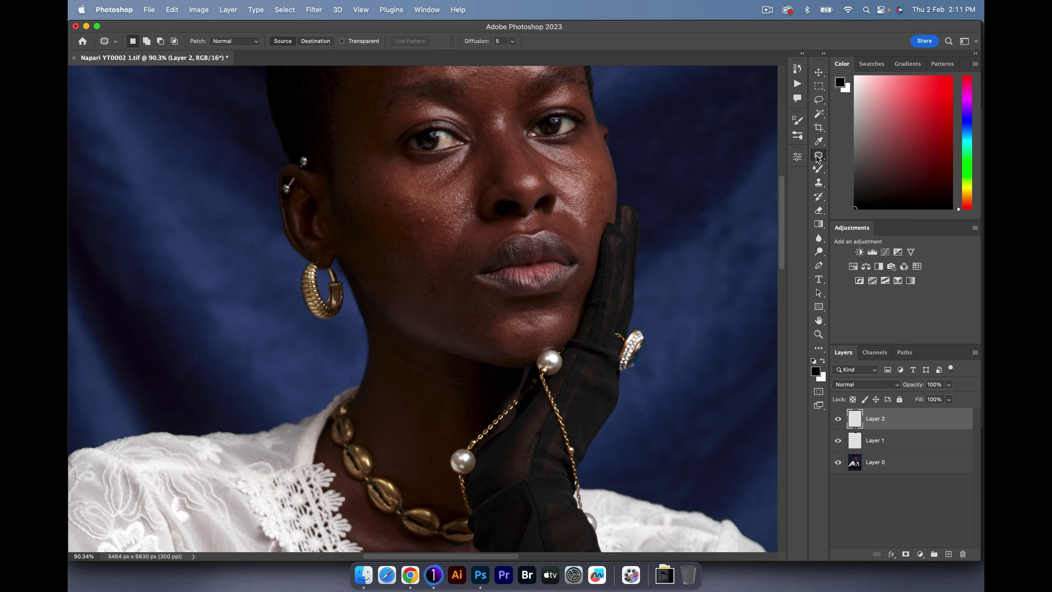
click(853, 165)
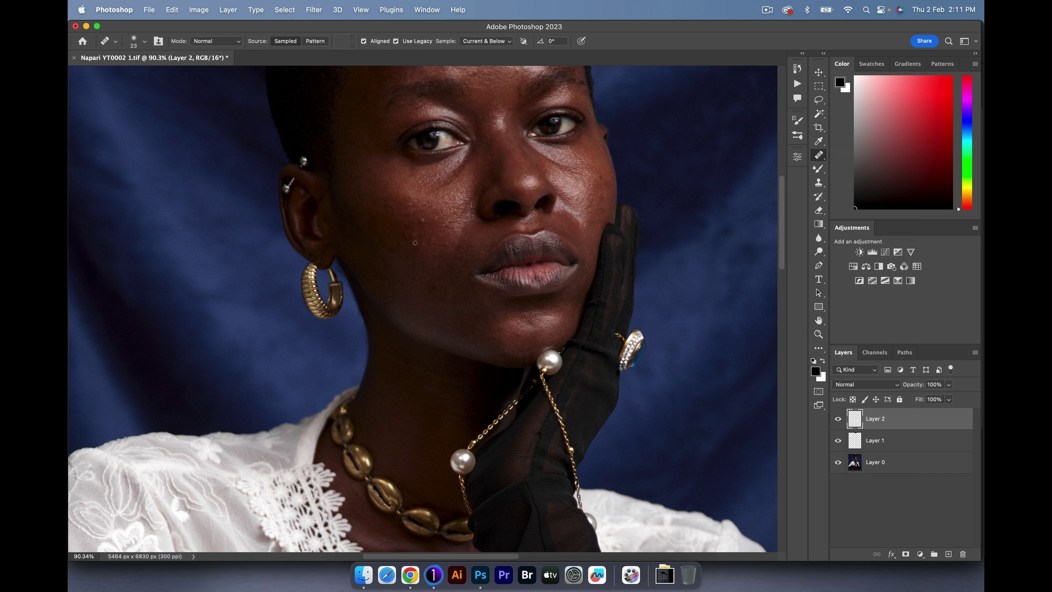
key(bracketright)
key(bracketright)
Heal the blemishes across the model's cheek and around the eye and mouth, using clean skin sampled beside each one.
alt+click(389, 193)
click(387, 182)
alt+click(362, 151)
click(367, 144)
alt+click(352, 173)
click(352, 183)
alt+click(417, 281)
click(432, 277)
click(421, 263)
alt+click(415, 256)
click(412, 237)
click(403, 234)
click(412, 223)
alt+click(408, 195)
click(405, 206)
click(406, 208)
alt+click(386, 216)
click(378, 209)
alt+click(388, 239)
click(387, 252)
alt+click(403, 264)
click(413, 256)
alt+click(405, 265)
click(389, 263)
click(390, 249)
alt+click(401, 210)
click(419, 214)
alt+click(442, 229)
click(449, 221)
click(453, 215)
click(427, 237)
click(443, 240)
Inspect the portrait from the face down to the gloves and velvet cloth, and at full frame, for remaining flaws.
scroll(590, 200, up, 5)
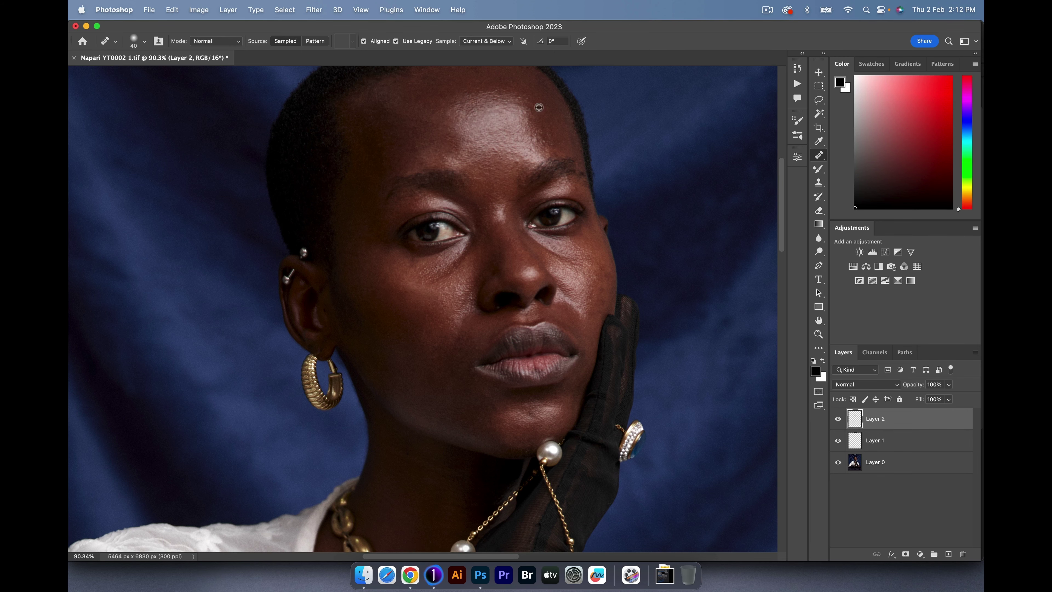
scroll(525, 125, down, 20)
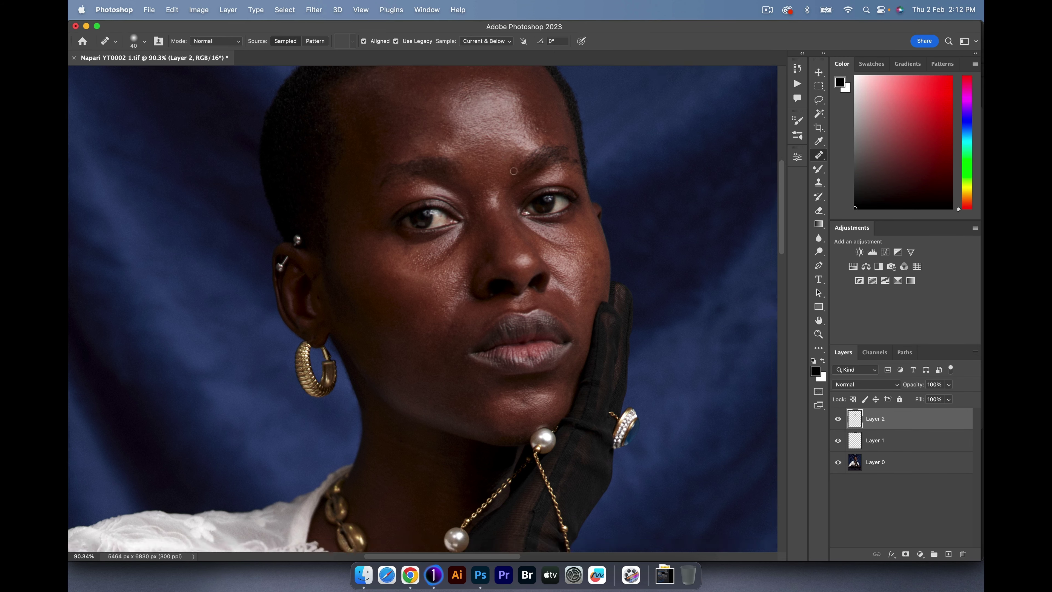
key(s)
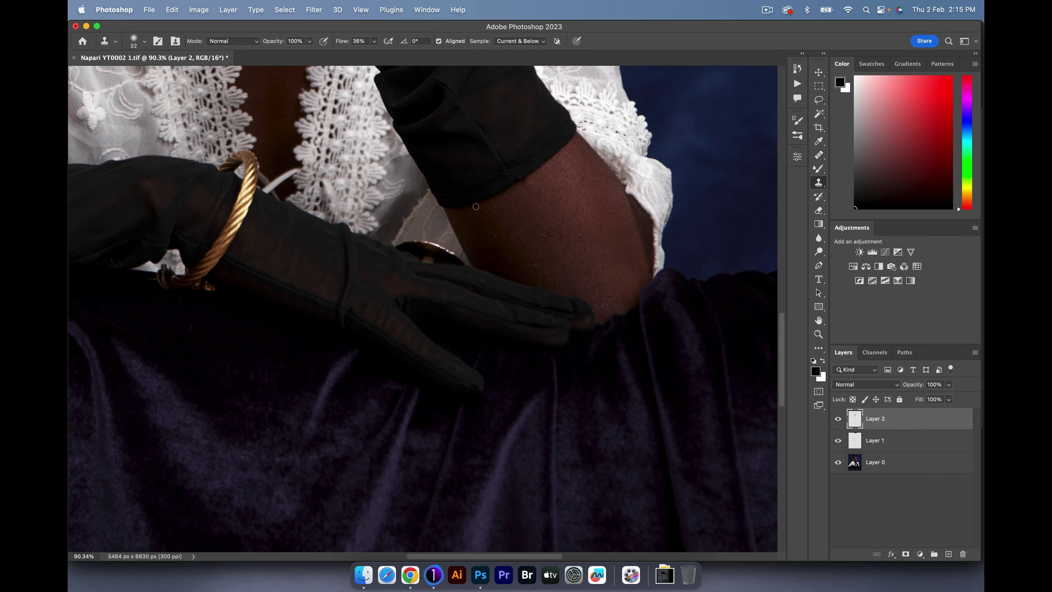
scroll(475, 206, up, 10)
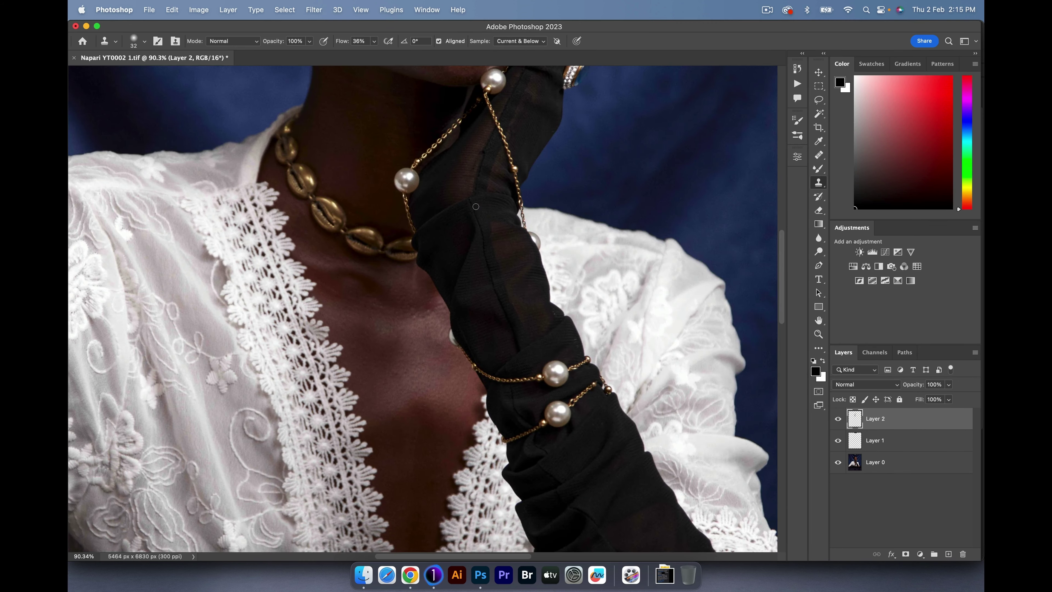
scroll(475, 206, down, 5)
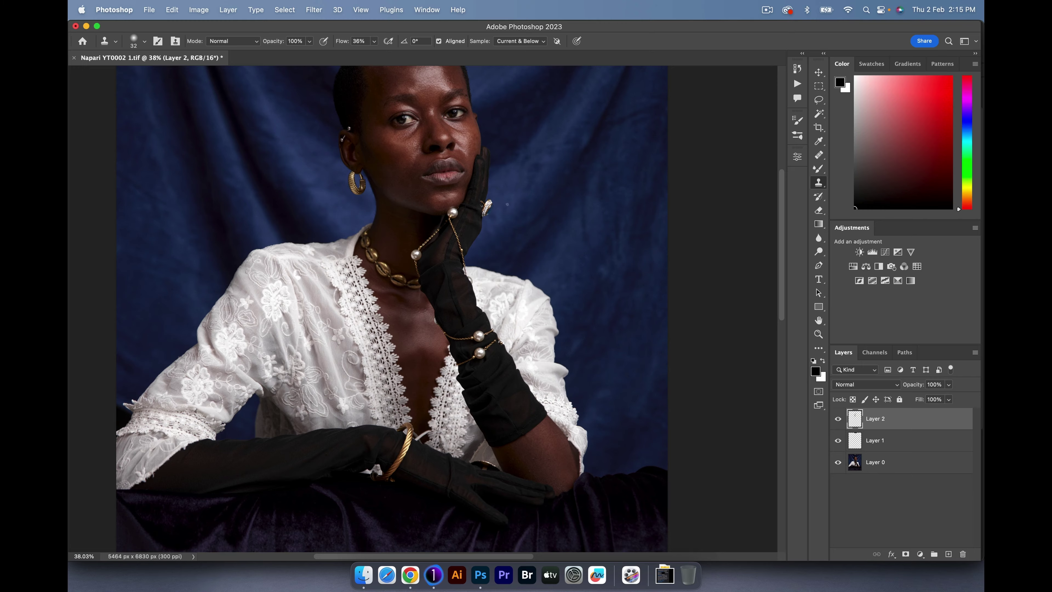
scroll(507, 204, down, 4)
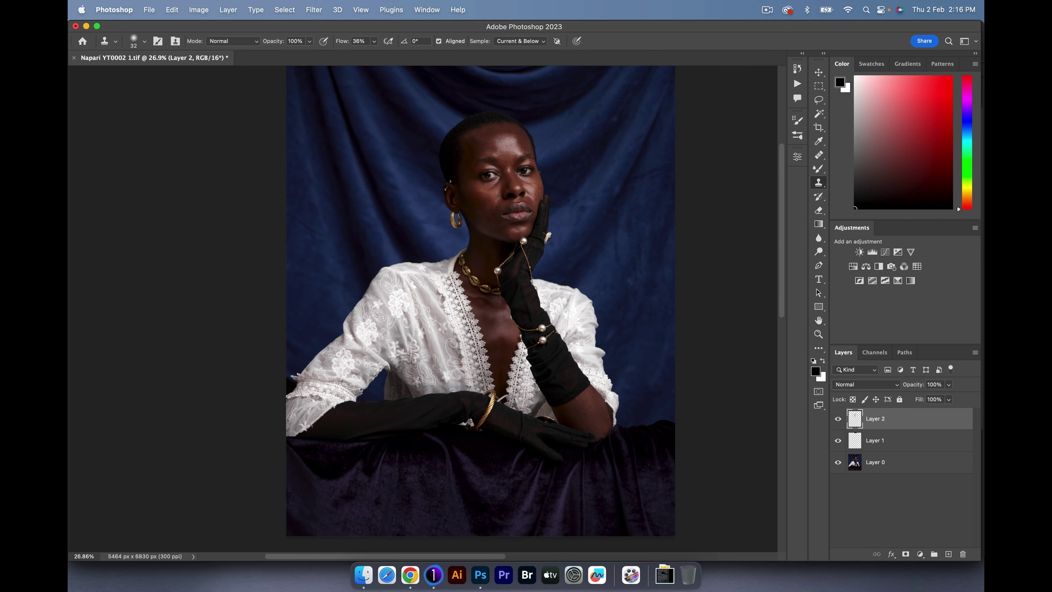
scroll(471, 166, left, 3)
scroll(470, 165, down, 1)
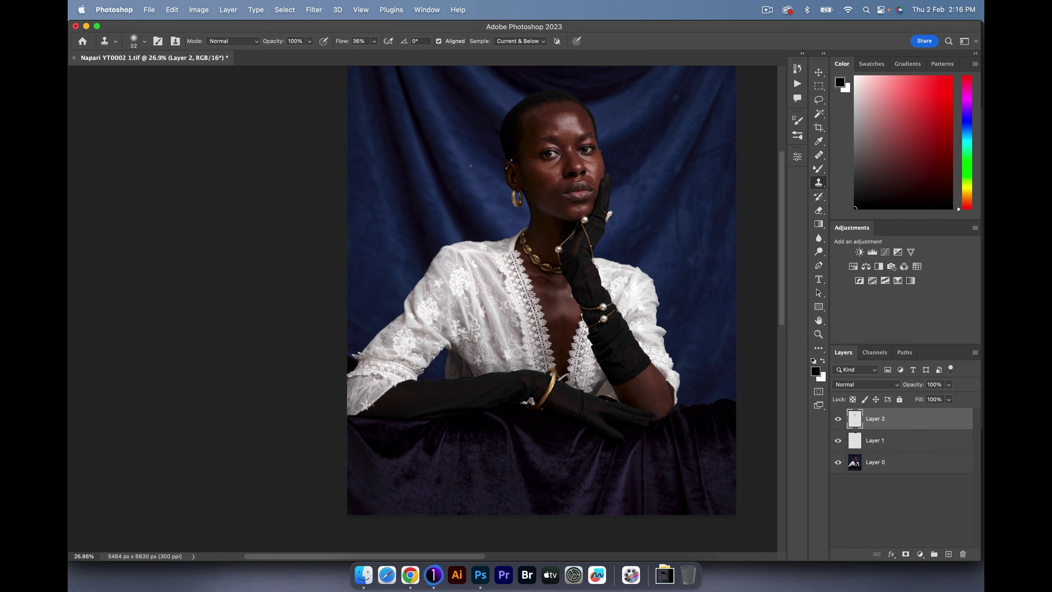
Cover the stray threads at the lace sleeve's outer edge with sampled backdrop, using the Clone Stamp at about 50 px.
drag(350, 363, 439, 363)
drag(378, 324, 366, 346)
alt+click(363, 322)
alt+click(350, 333)
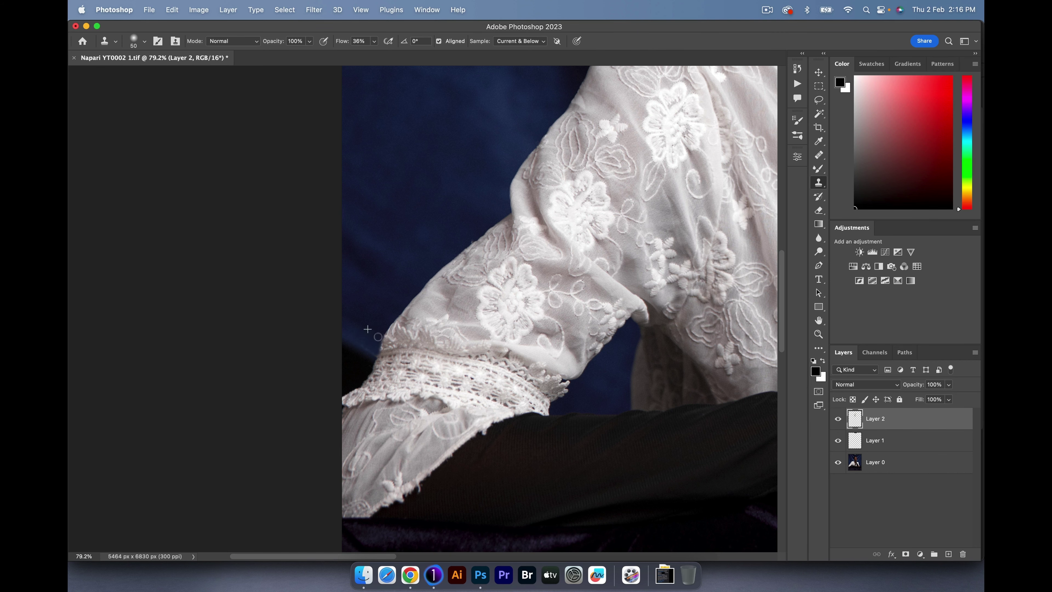
Run the 16 Bit FS action from the Phloshop Individual Actions set on the whole portrait.
key(z)
mouse_move(383, 299)
mouse_down()
mouse_move(357, 302)
mouse_move(359, 285)
mouse_up()
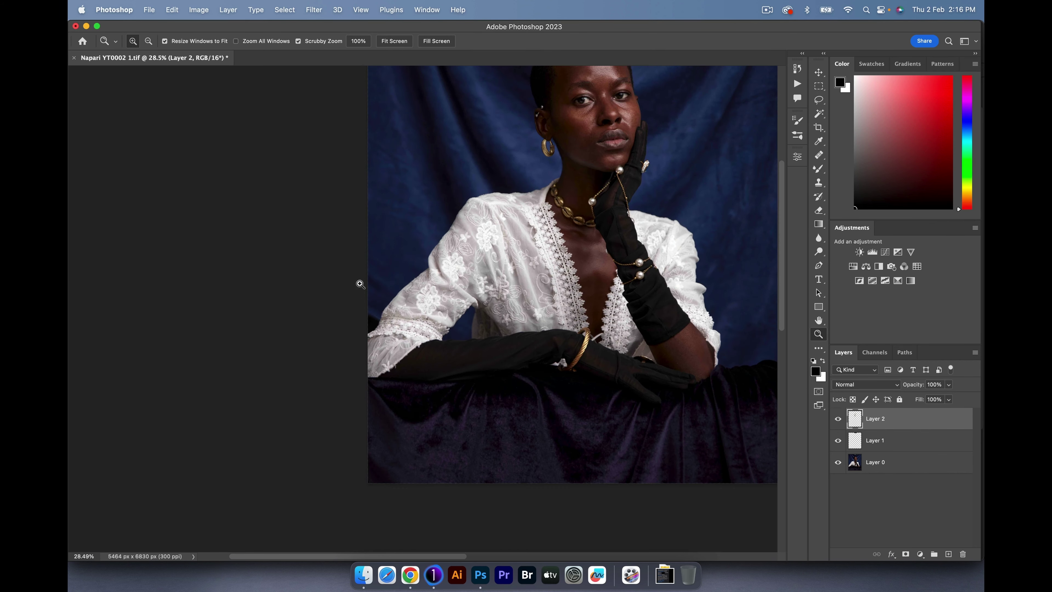
drag(522, 241, 503, 232)
scroll(526, 222, up, 4)
scroll(526, 221, right, 4)
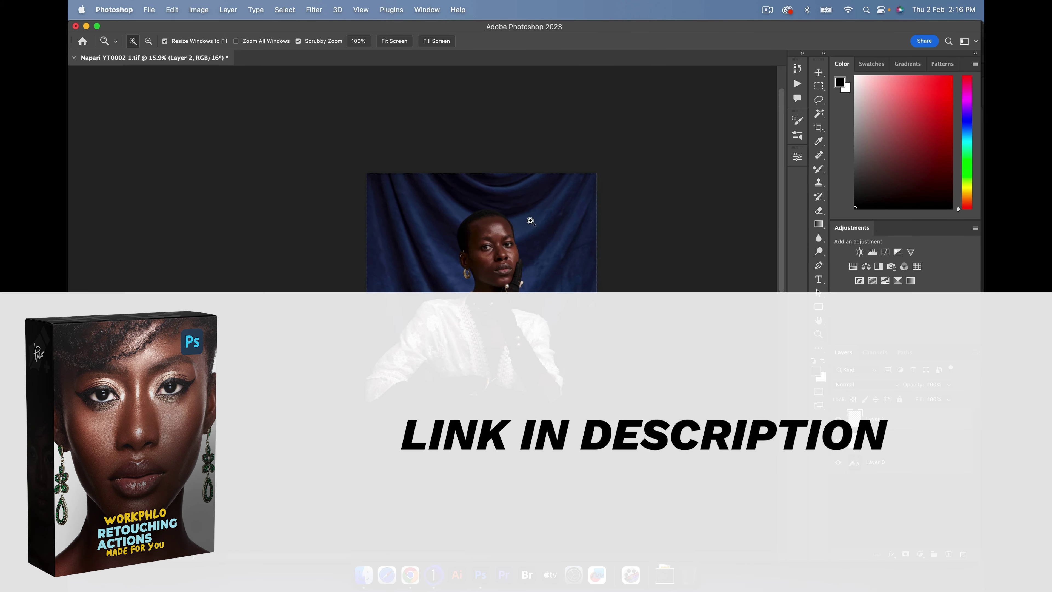
scroll(490, 275, up, 3)
scroll(490, 275, down, 1)
mouse_move(490, 275)
mouse_down()
mouse_move(475, 274)
mouse_move(482, 251)
mouse_move(500, 262)
mouse_up()
click(798, 85)
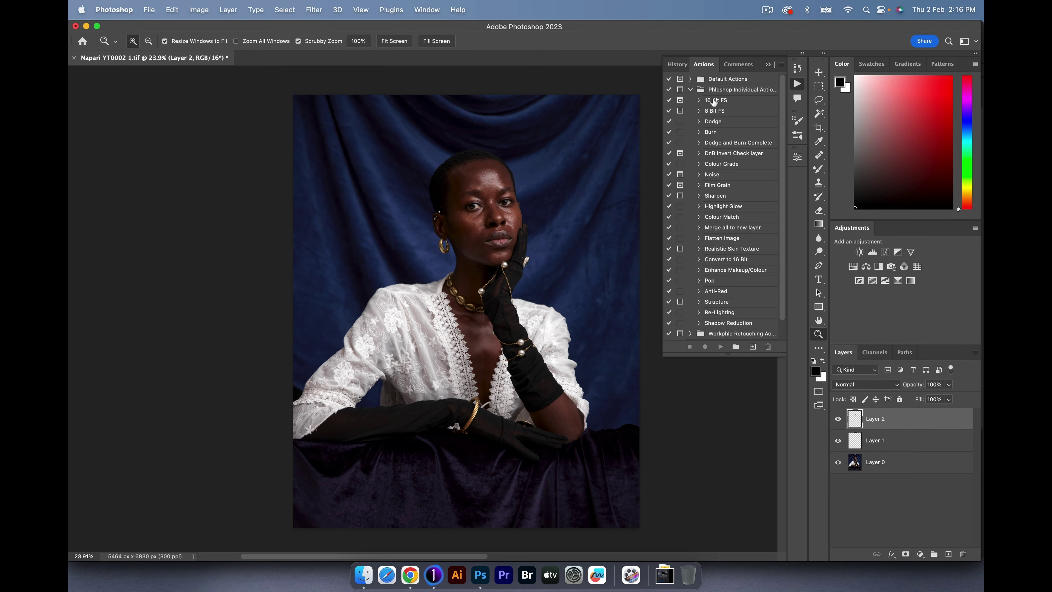
click(721, 101)
click(721, 347)
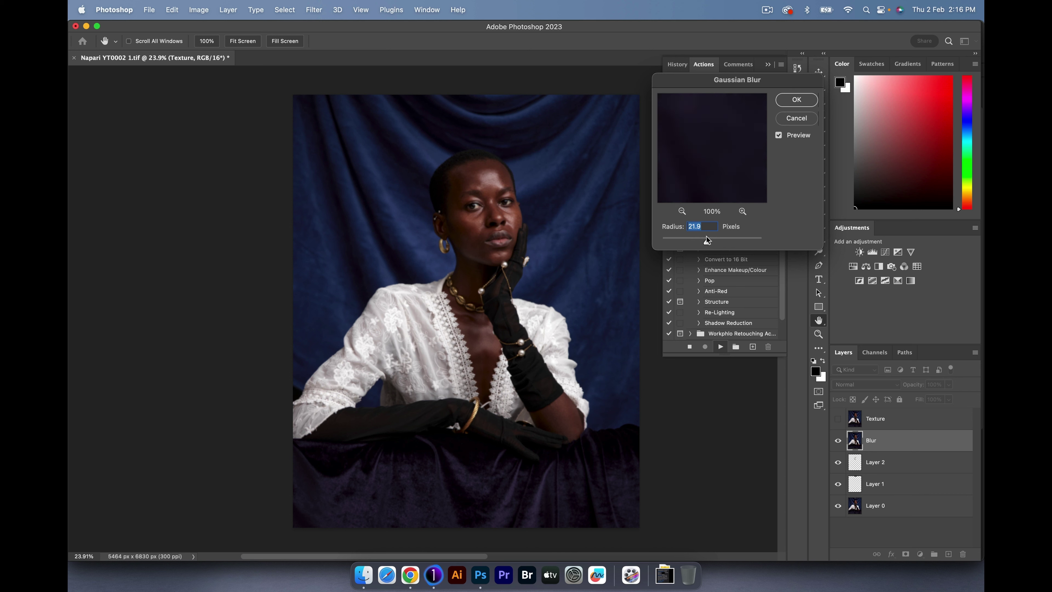
Set the Gaussian Blur radius to 14 pixels, checking the model's face in the blur preview, and apply it.
drag(706, 236, 704, 237)
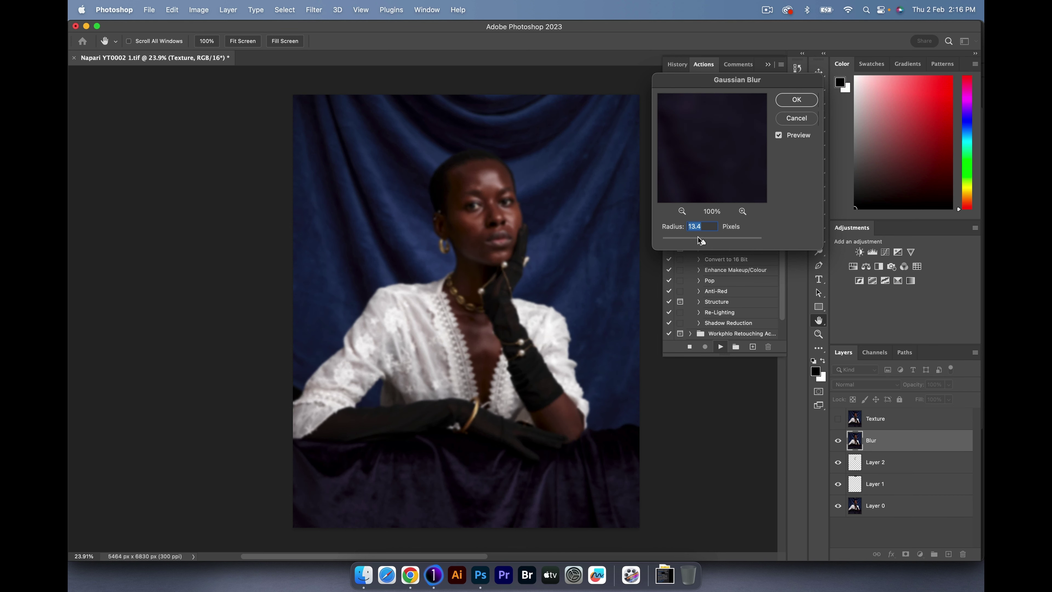
text(14)
click(682, 212)
drag(702, 149, 694, 200)
click(682, 212)
click(682, 213)
click(682, 213)
click(682, 213)
drag(697, 129, 700, 195)
drag(717, 150, 710, 145)
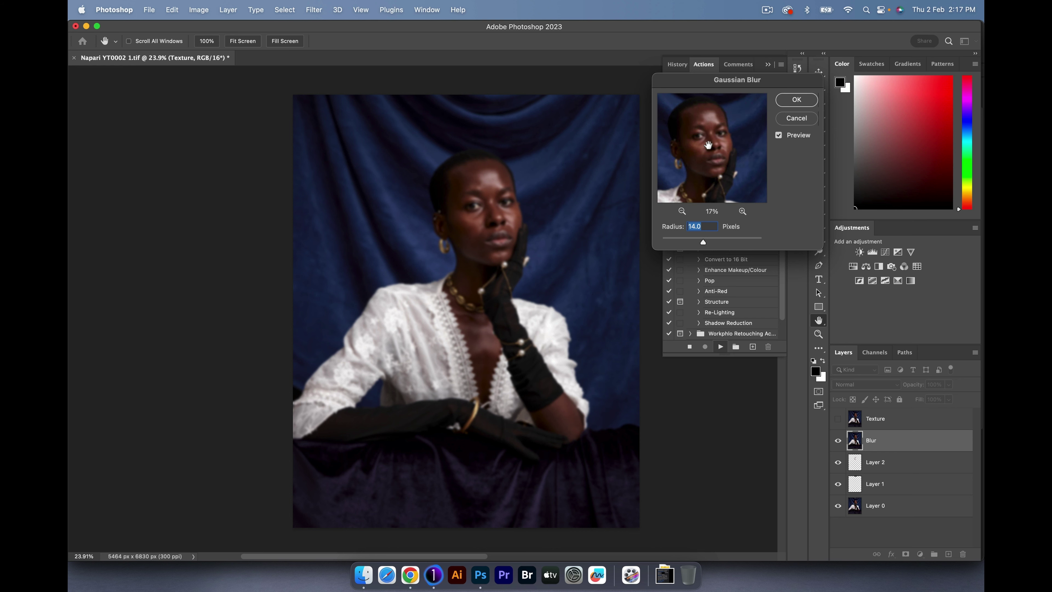
click(786, 96)
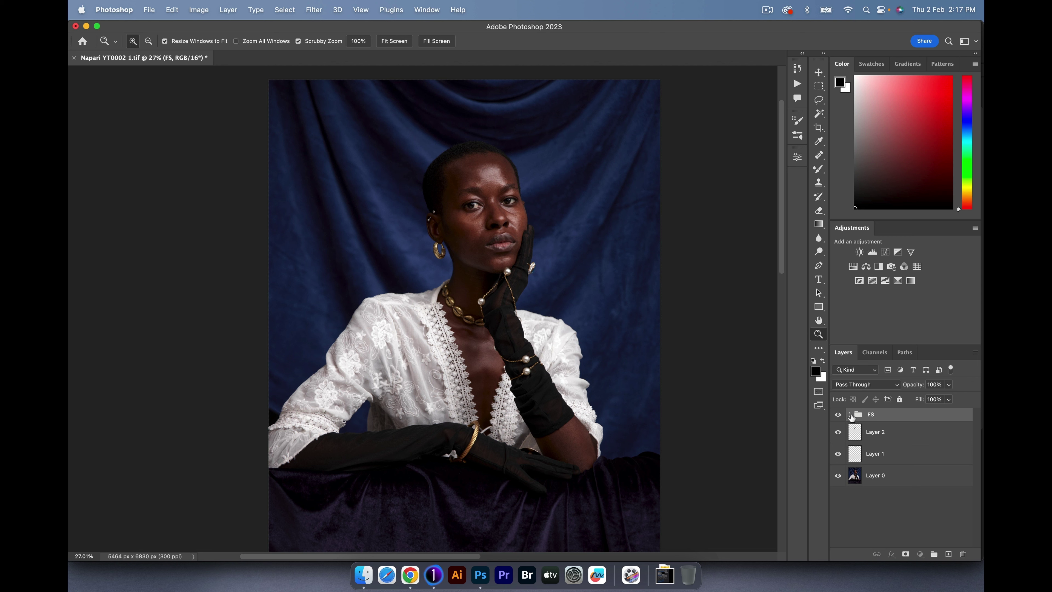
Select the Blur copy layer inside the FS group and ready the Mixer Brush with white as the foreground colour.
click(850, 414)
click(866, 476)
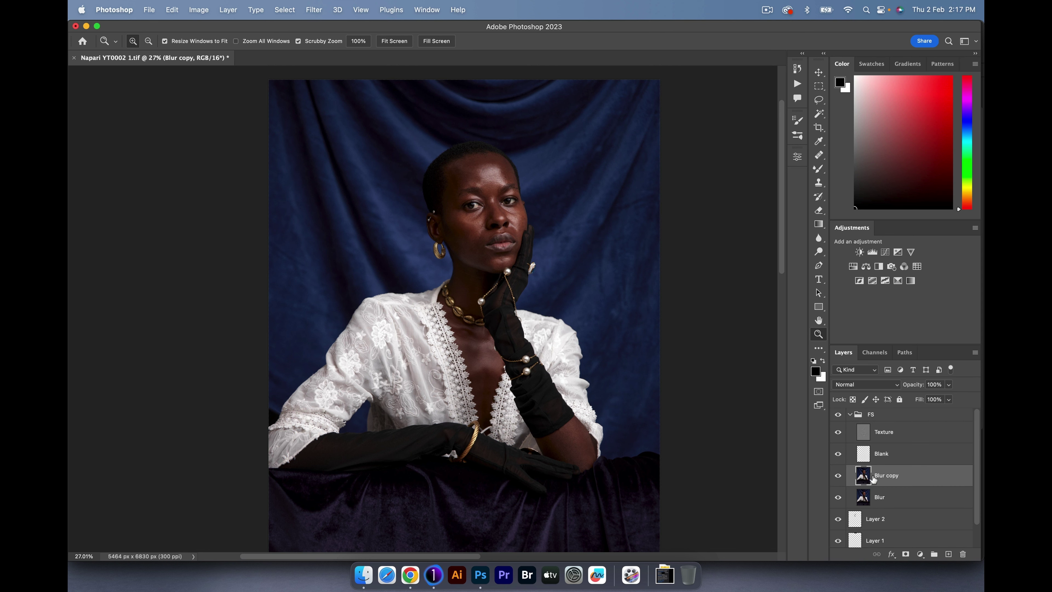
key(b)
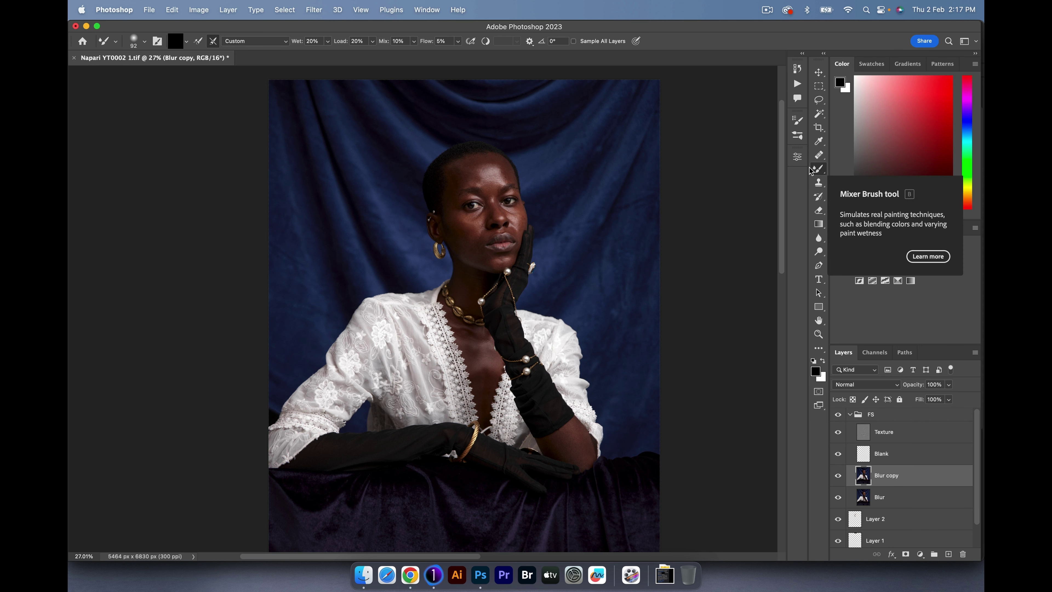
key(x)
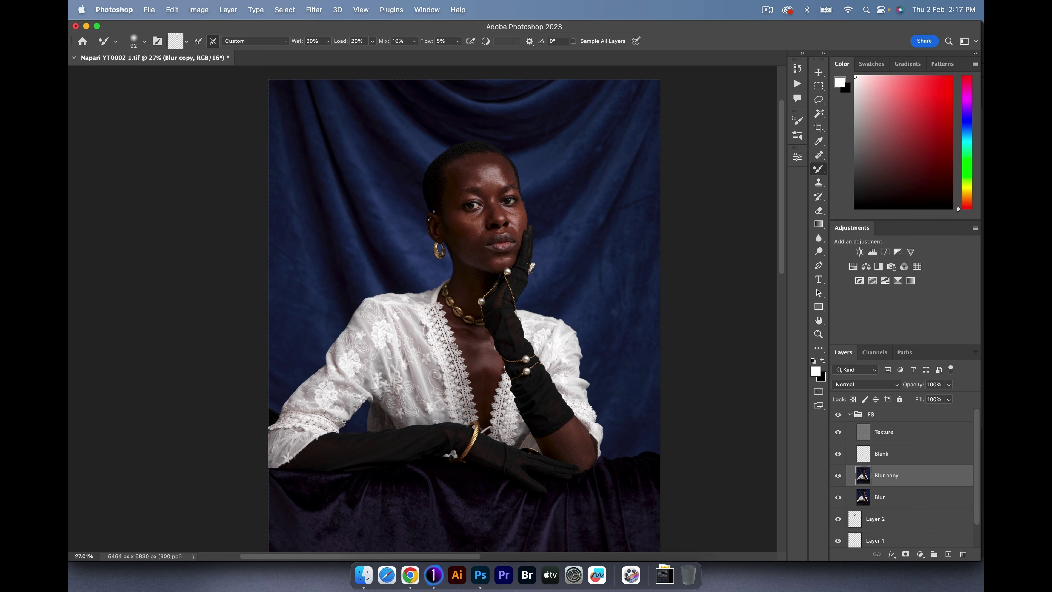
Blend the tonal transitions on the model's face with the Mixer Brush at about 90 px and 5% flow.
drag(489, 176, 502, 176)
key(bracketleft)
key(bracketleft)
key(bracketright)
key(bracketleft)
mouse_move(503, 254)
mouse_down()
mouse_move(557, 245)
mouse_move(538, 246)
mouse_up()
key(bracketleft)
key(bracketleft)
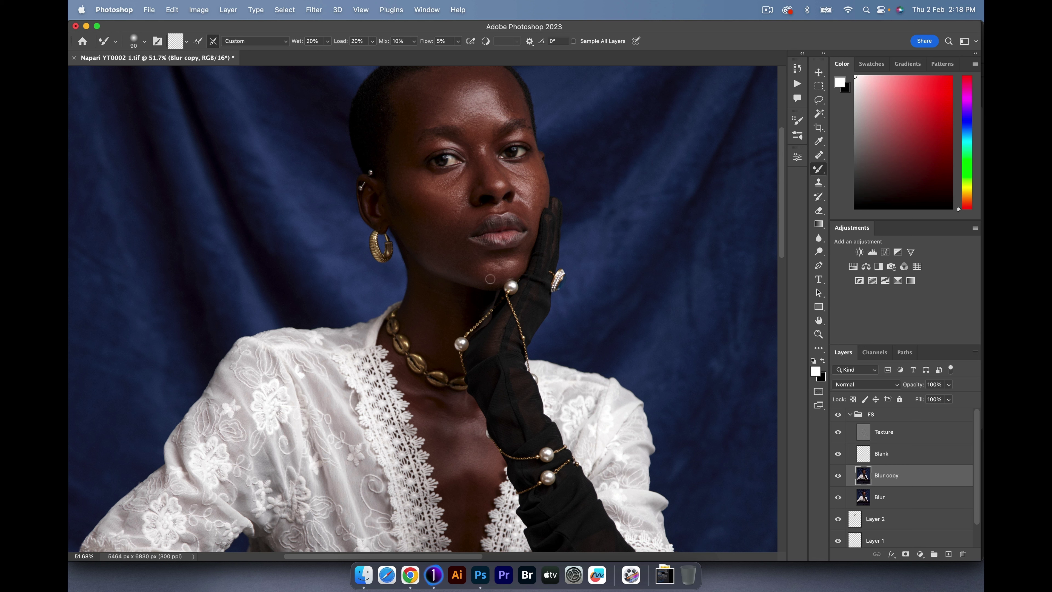
Enlarge the Mixer Brush to 175 px and blend the skin on the chest and bare forearm.
key(bracketright)
key(bracketright)
key(bracketright)
key(bracketright)
scroll(424, 280, down, 5)
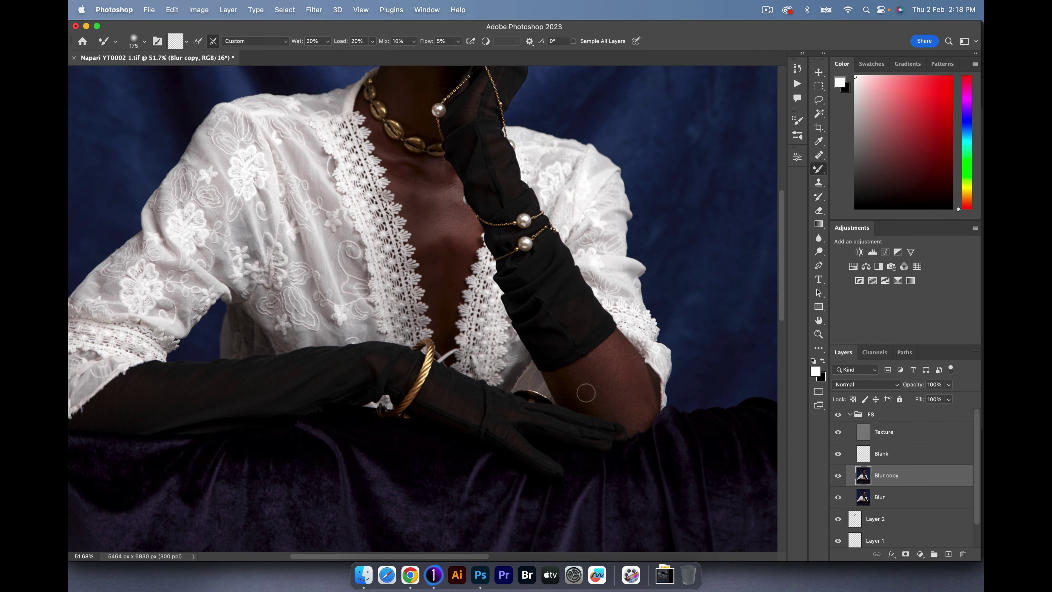
Collapse the FS group and compare the face with and without its skin smoothing.
key(super+space)
mouse_move(600, 384)
mouse_down()
mouse_move(506, 212)
mouse_move(516, 207)
mouse_move(487, 202)
mouse_up()
click(849, 414)
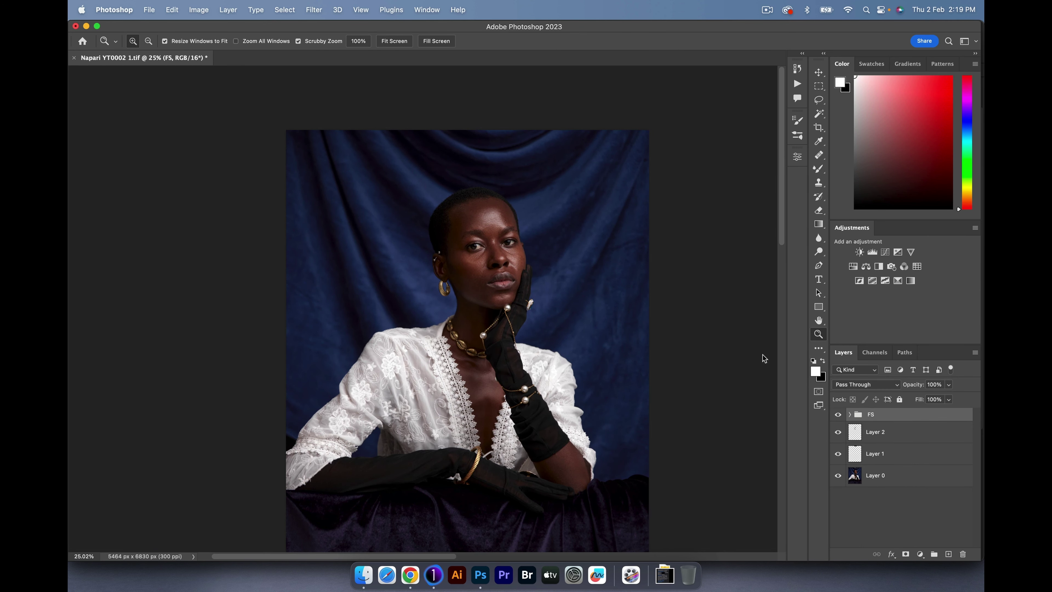
drag(485, 248, 553, 239)
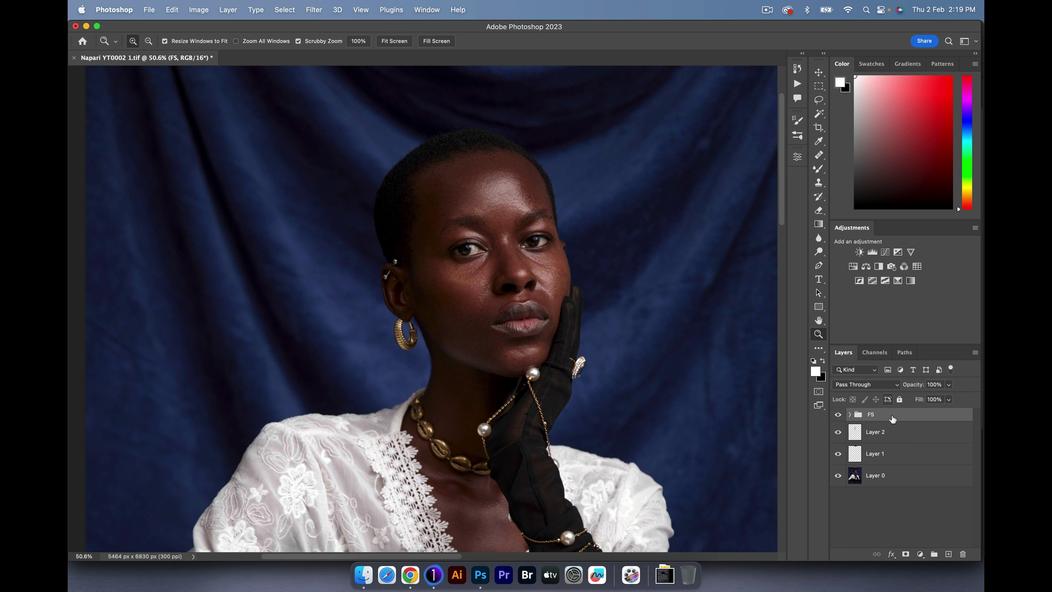
click(838, 415)
click(837, 414)
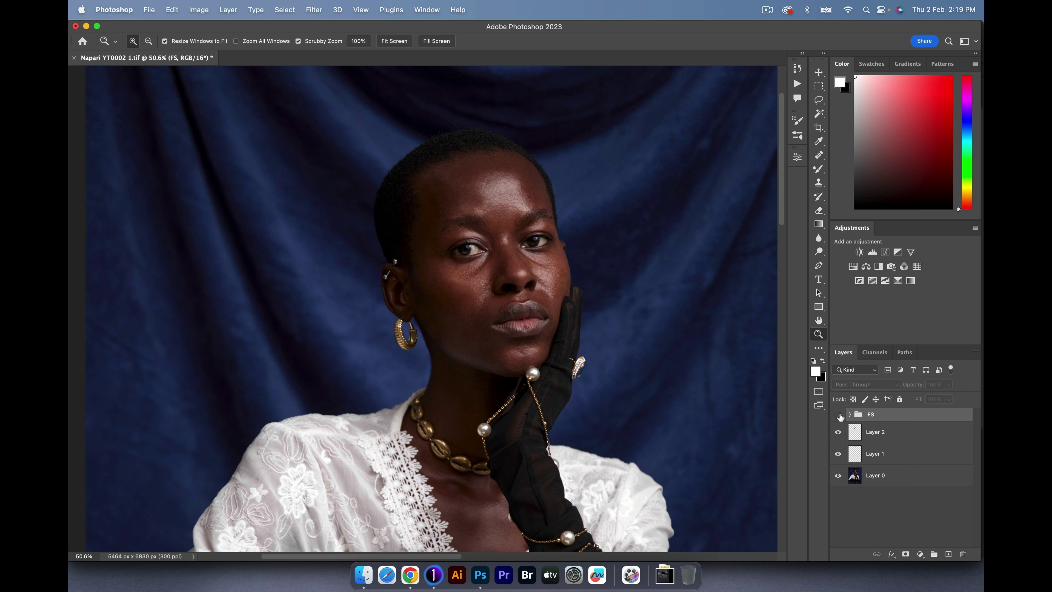
click(838, 414)
click(838, 414)
click(837, 414)
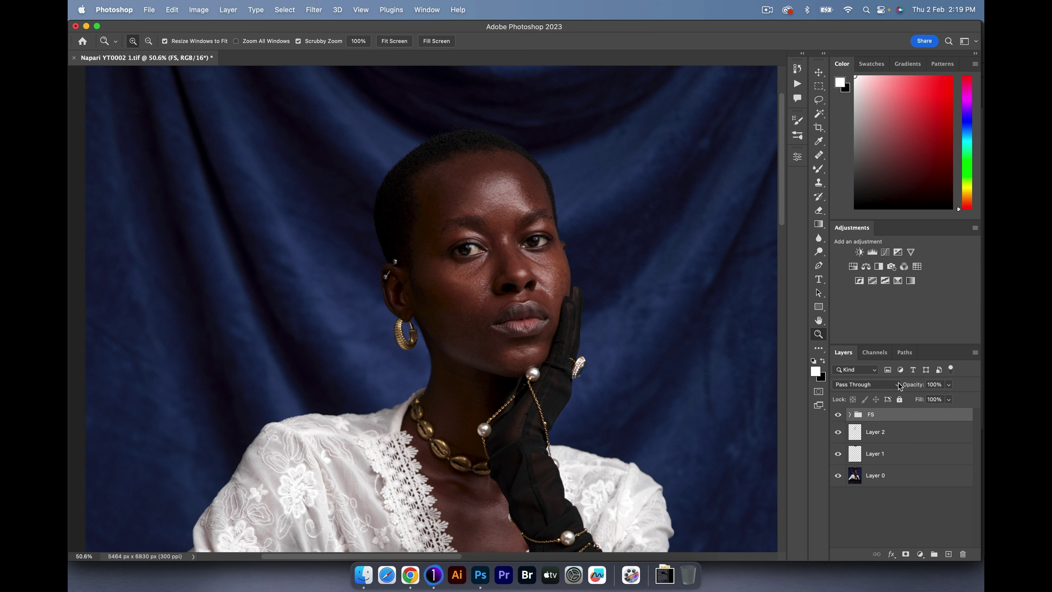
Lower the FS group's opacity to 76% and compare the result with the group hidden and shown.
drag(916, 388, 906, 389)
click(838, 414)
click(838, 414)
click(838, 415)
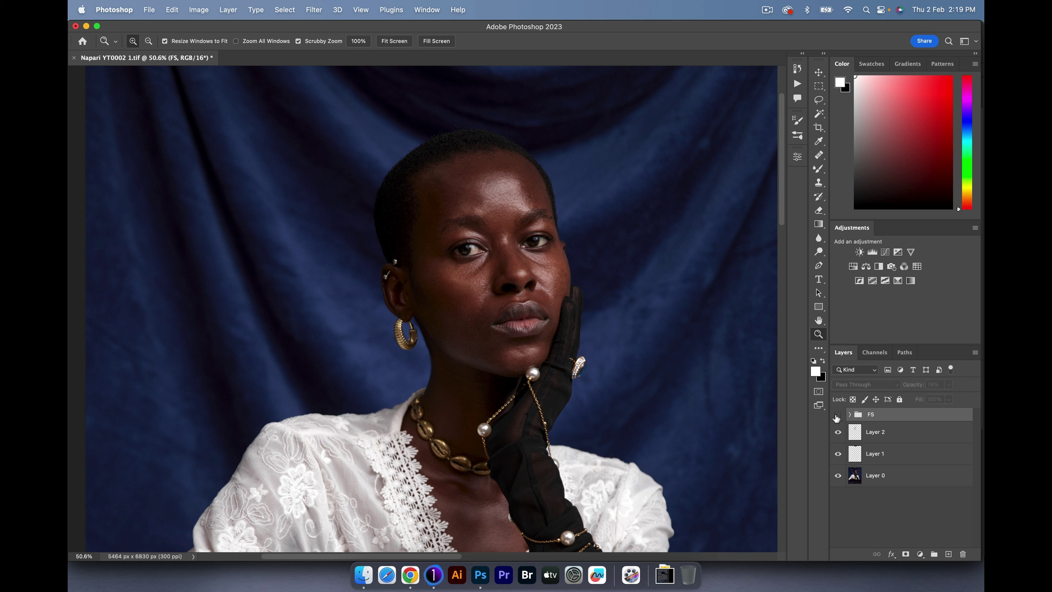
click(837, 416)
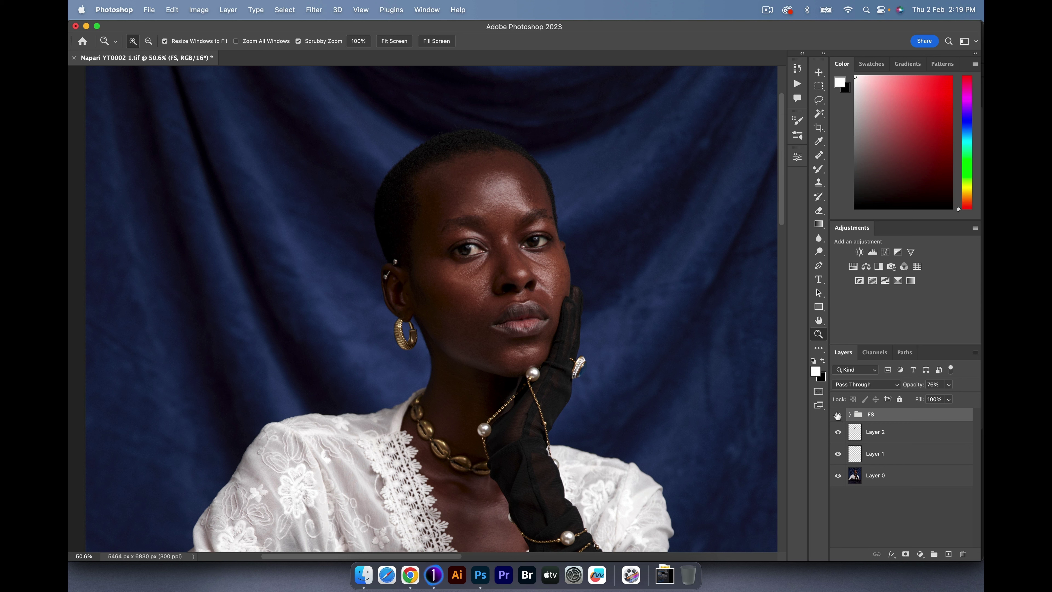
Run the Dodge and Burn Complete action from the Phloshop Individual Actions set and expand its new layer group.
click(797, 84)
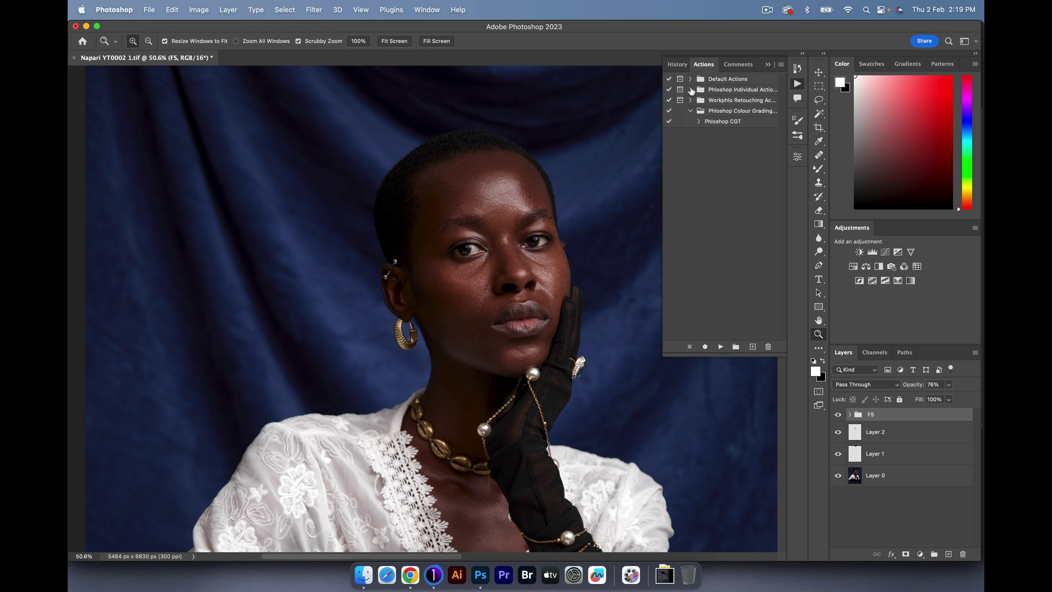
click(690, 90)
click(720, 145)
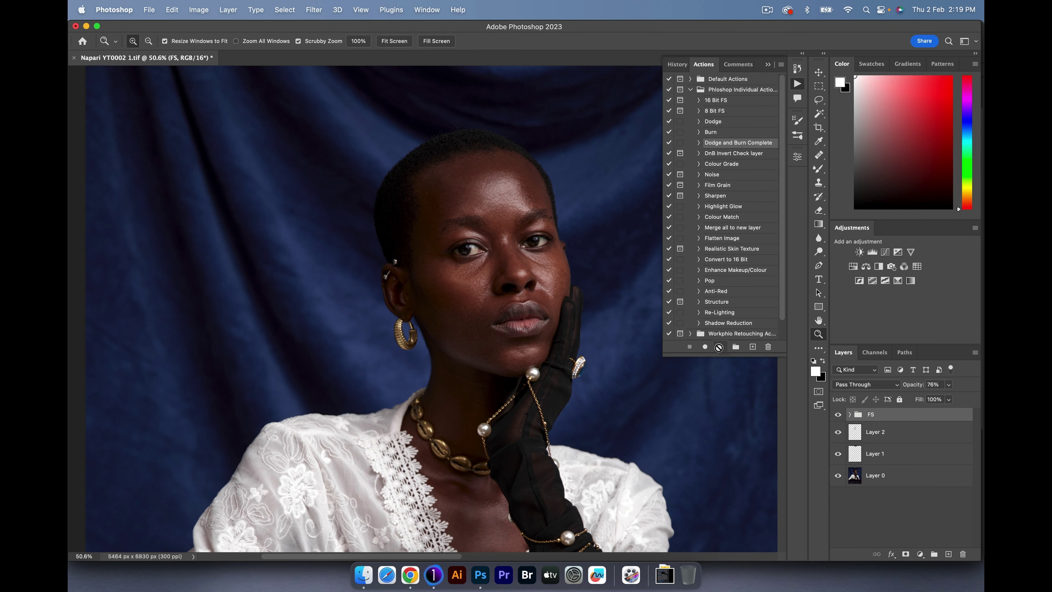
click(719, 347)
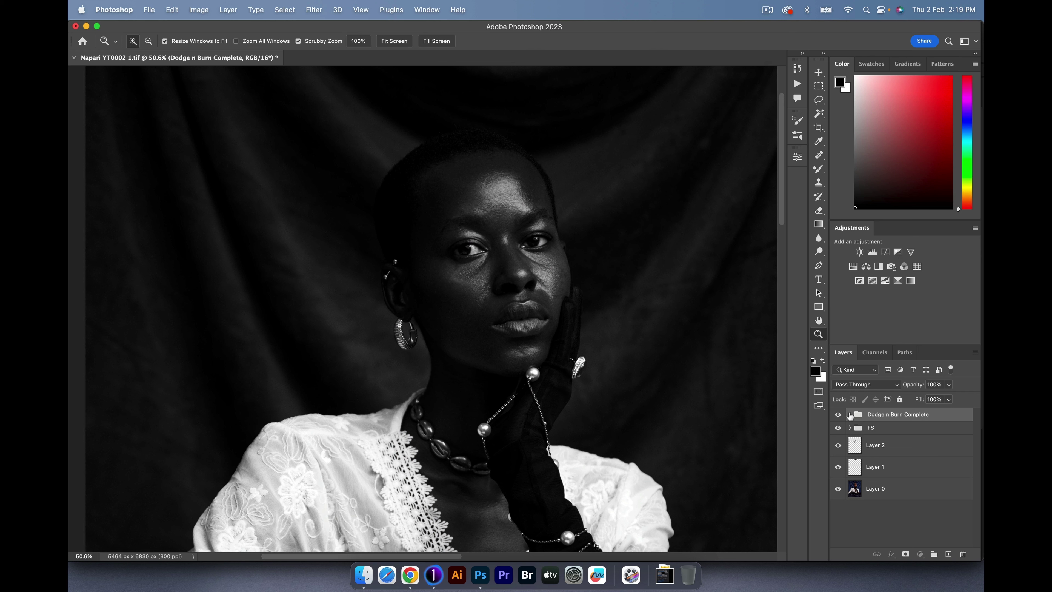
click(849, 414)
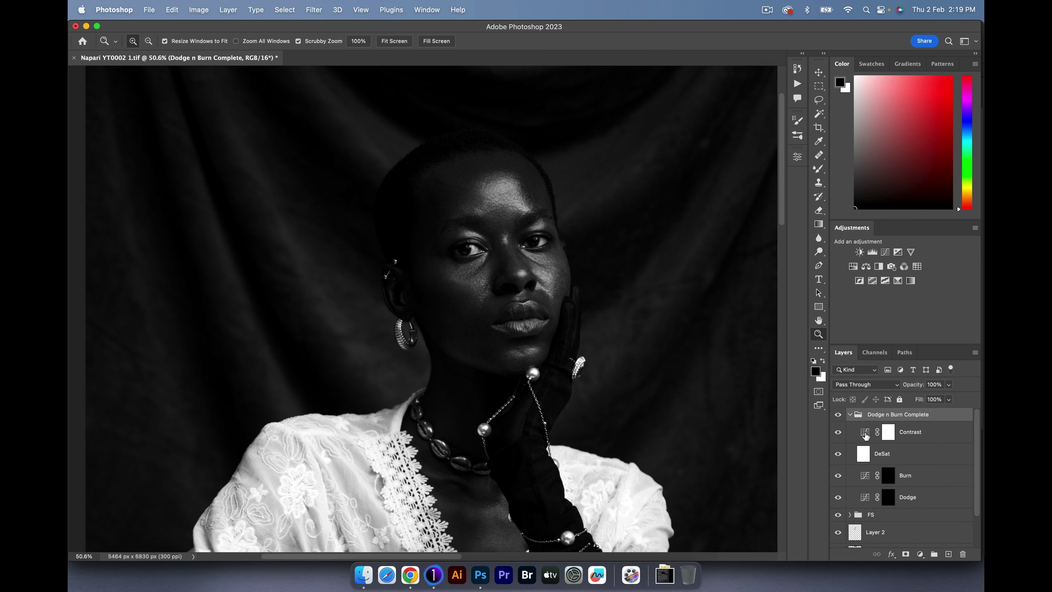
Reshape the Contrast layer's curve to lighten the black-and-white check view, with an upper point at input 185, output 177.
double_click(864, 432)
drag(718, 266, 712, 267)
drag(746, 232, 750, 235)
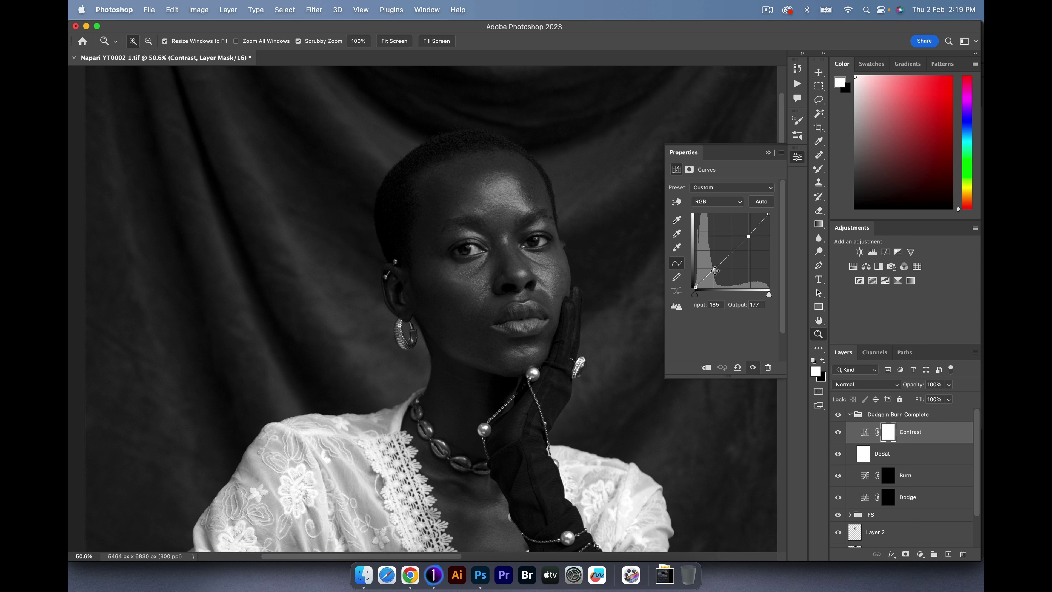
drag(714, 269, 714, 269)
Target the Dodge layer's mask and set up the regular Brush Tool with 20% opacity and a much smaller size.
click(890, 496)
key(b)
right_click(819, 168)
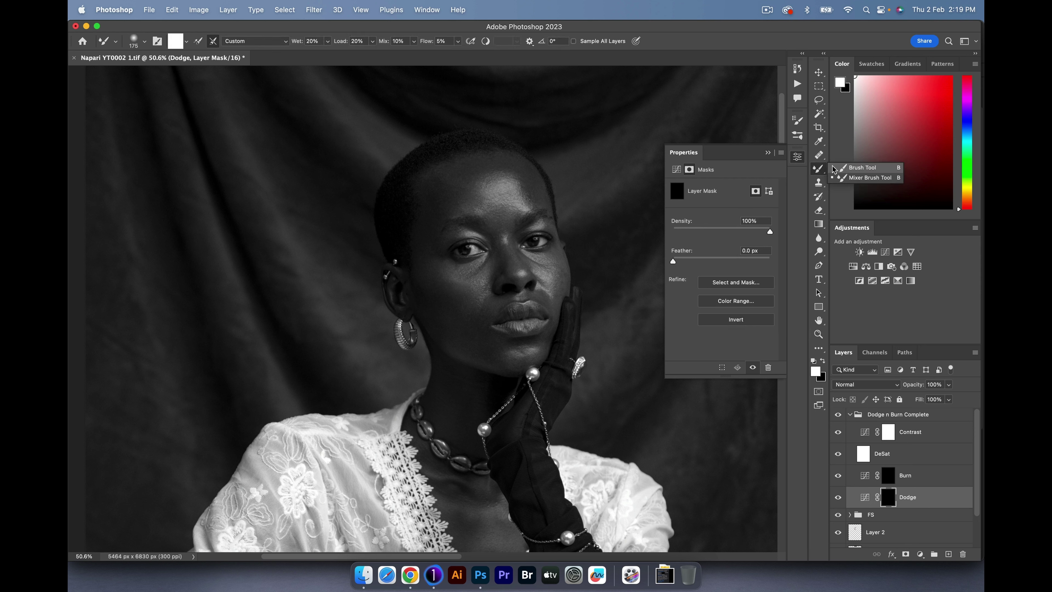
click(845, 169)
click(297, 41)
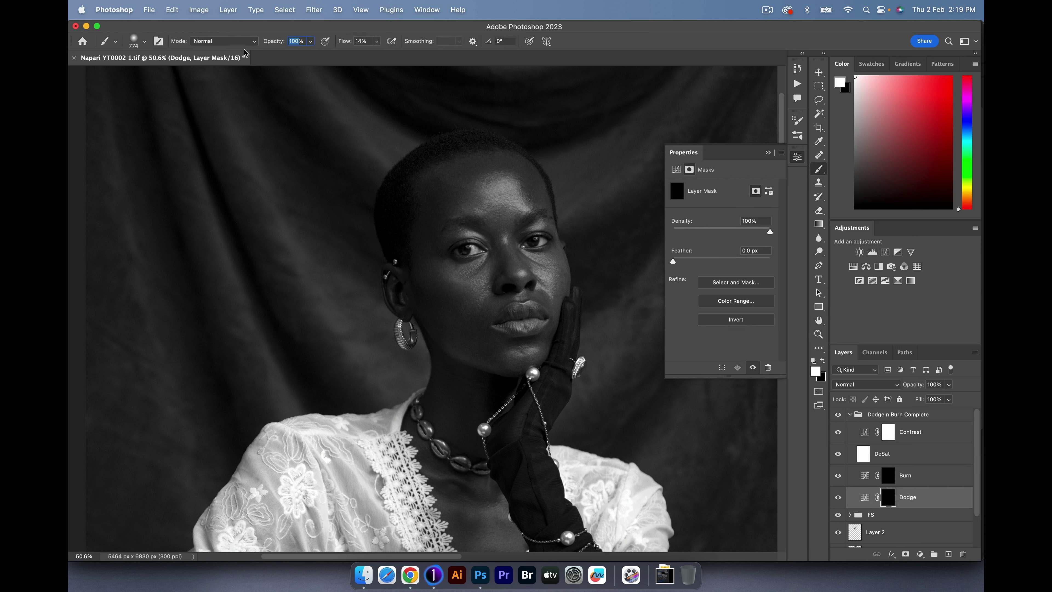
text(14)
key(BackSpace)
key(BackSpace)
text(20)
key(bracketleft)
key(bracketleft)
key(bracketleft)
key(bracketleft)
key(bracketleft)
key(bracketleft)
key(bracketleft)
key(bracketleft)
key(bracketleft)
key(bracketleft)
key(bracketleft)
key(bracketleft)
key(bracketleft)
key(bracketleft)
key(bracketleft)
Compare the face up close with the Dodge layer hidden and shown.
key(z)
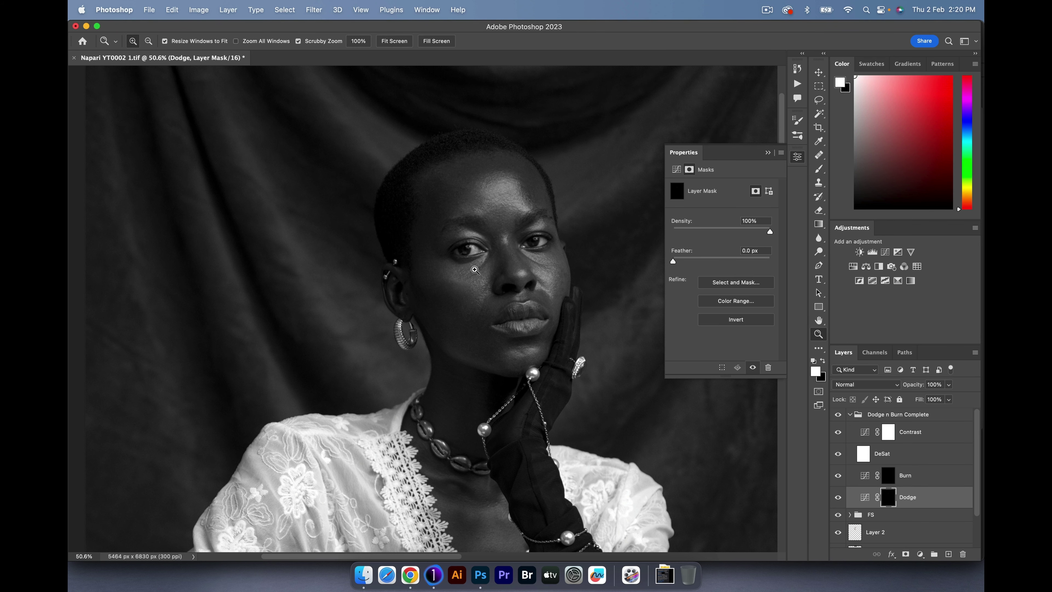
drag(482, 270, 520, 264)
click(837, 497)
click(838, 498)
click(838, 497)
click(837, 497)
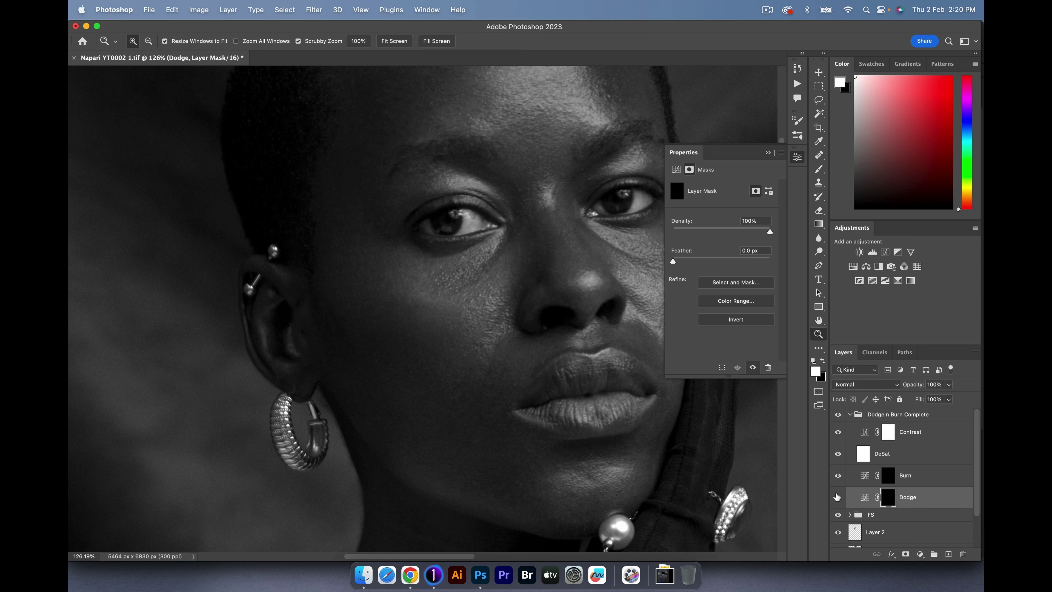
Paint on the Dodge mask with a 20 to 25 px brush to lighten small dark patches across the face.
key(b)
key(bracketleft)
key(bracketleft)
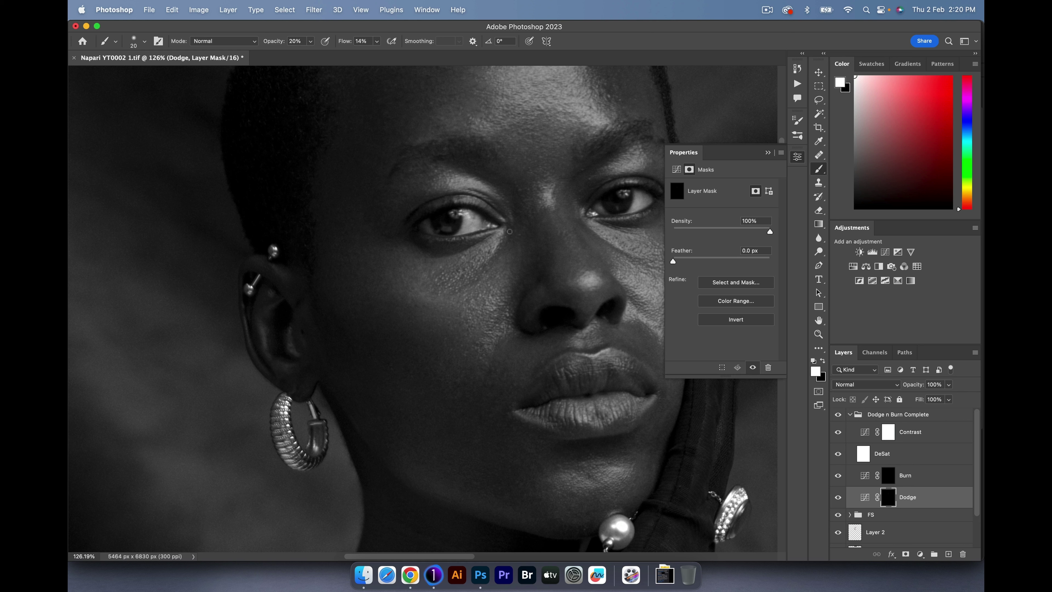
key(bracketright)
key(bracketright)
key(bracketright)
key(bracketright)
key(bracketleft)
key(bracketright)
scroll(553, 199, right, 10)
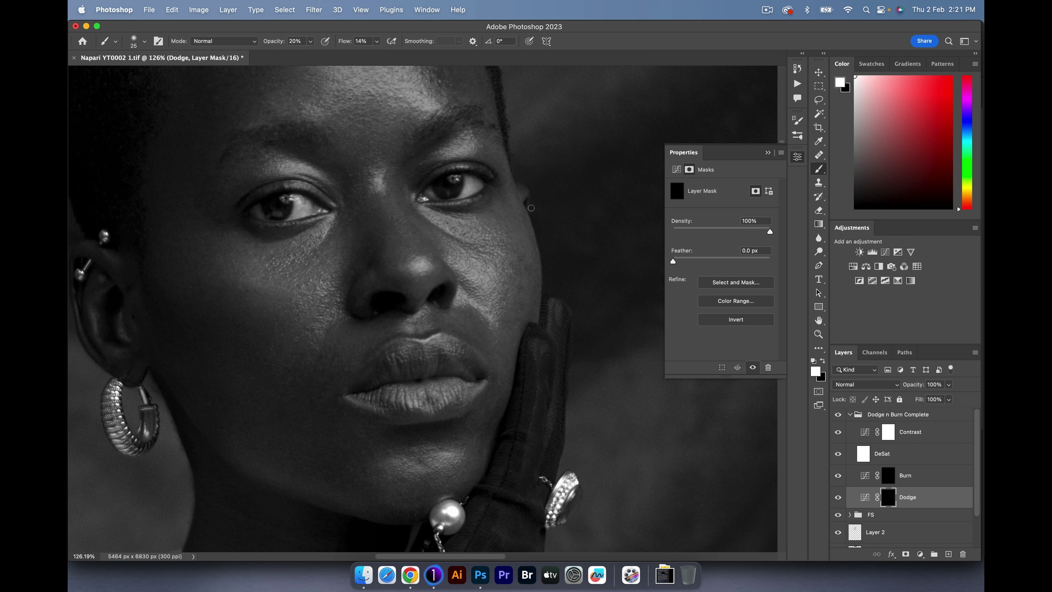
key(bracketright)
Even out the cheeks, mouth area and jaw by alternating between the Burn and Dodge masks with a 20 to 25 px brush.
click(881, 480)
key(bracketleft)
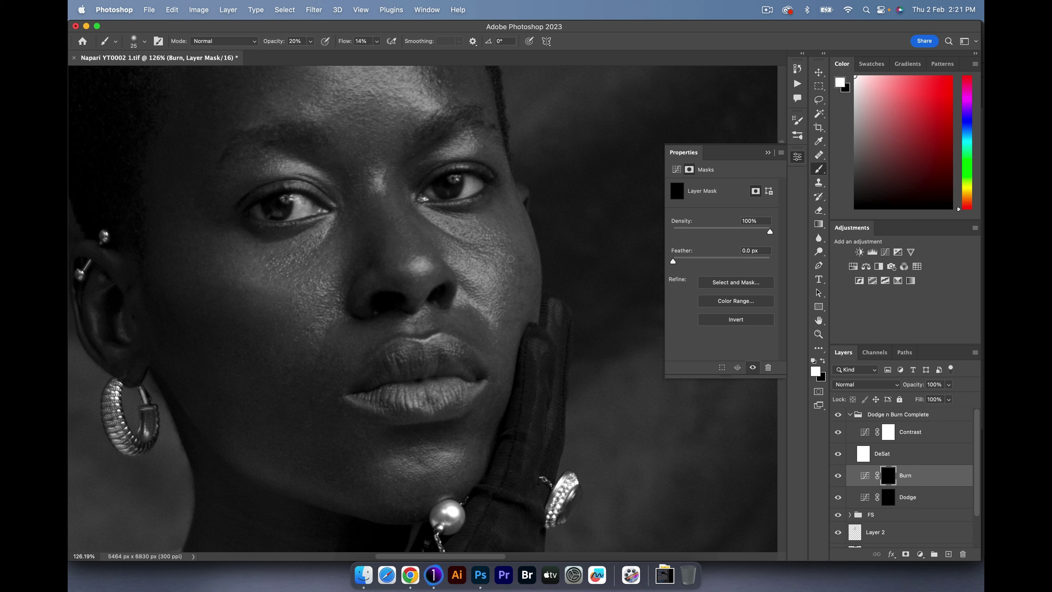
key(bracketright)
key(bracketright)
key(bracketright)
key(bracketleft)
click(888, 496)
key(bracketleft)
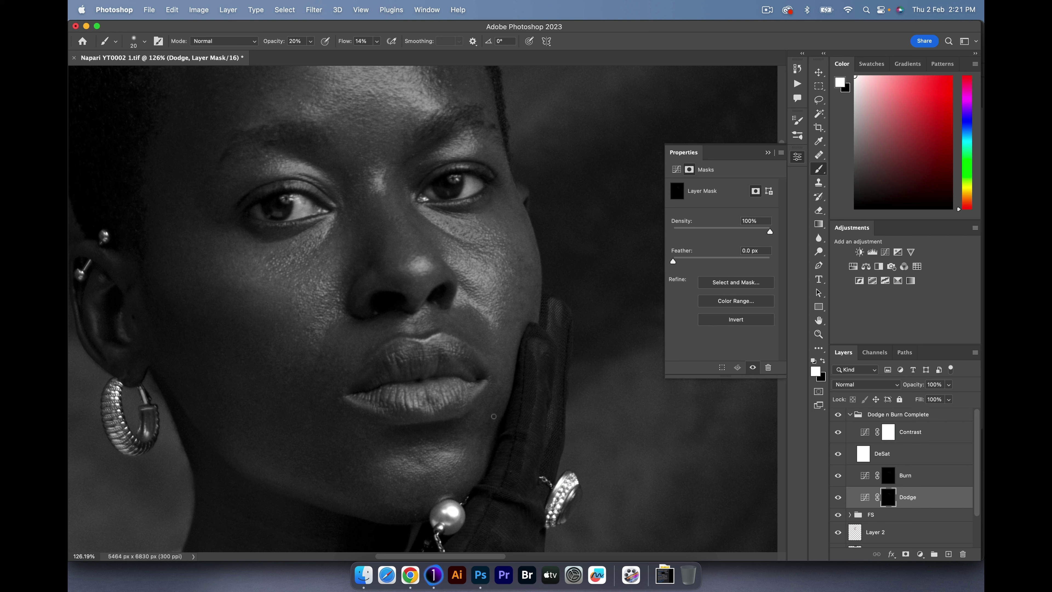
click(888, 475)
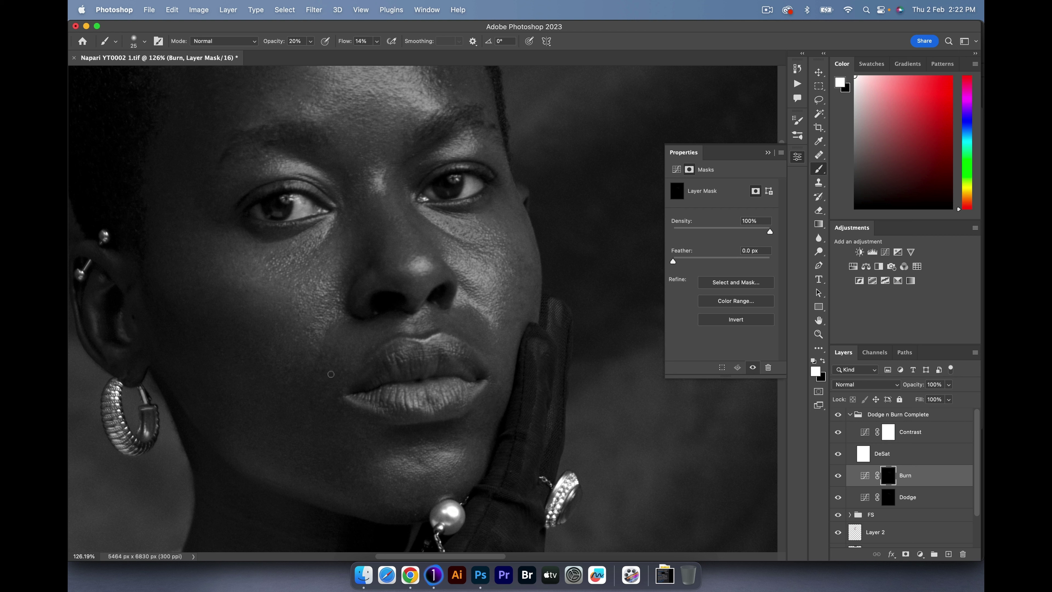
key(bracketright)
Compare the portrait with the Burn layer hidden and shown.
key(z)
drag(409, 289, 344, 294)
click(838, 477)
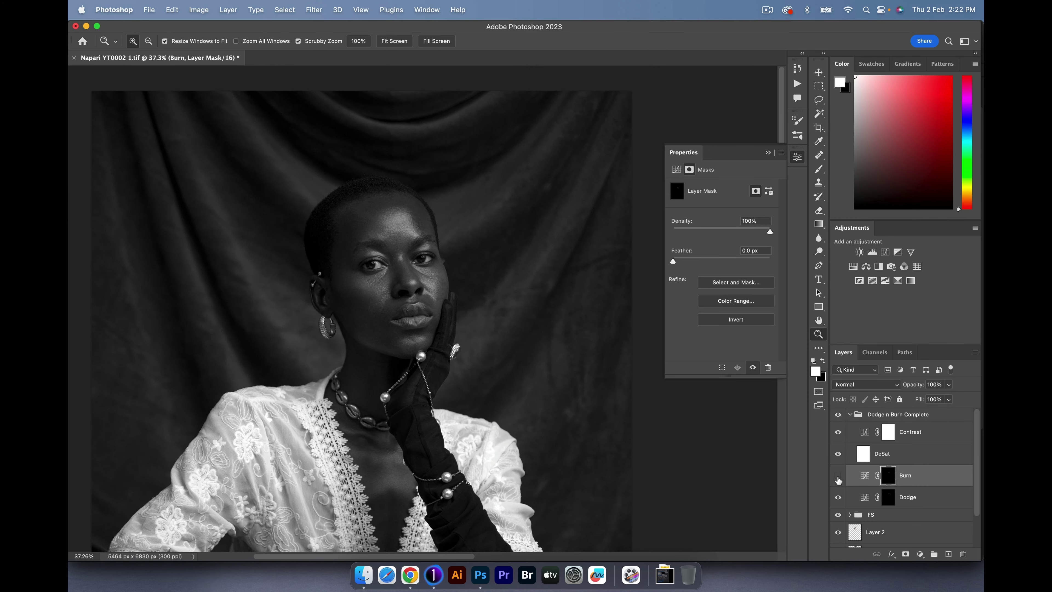
click(838, 479)
Dodge small dark patches on the cheek beside the glove, starting with a 20 px brush and enlarging it to 40 px.
drag(432, 277, 500, 278)
key(b)
click(887, 498)
key(bracketleft)
key(bracketleft)
key(bracketleft)
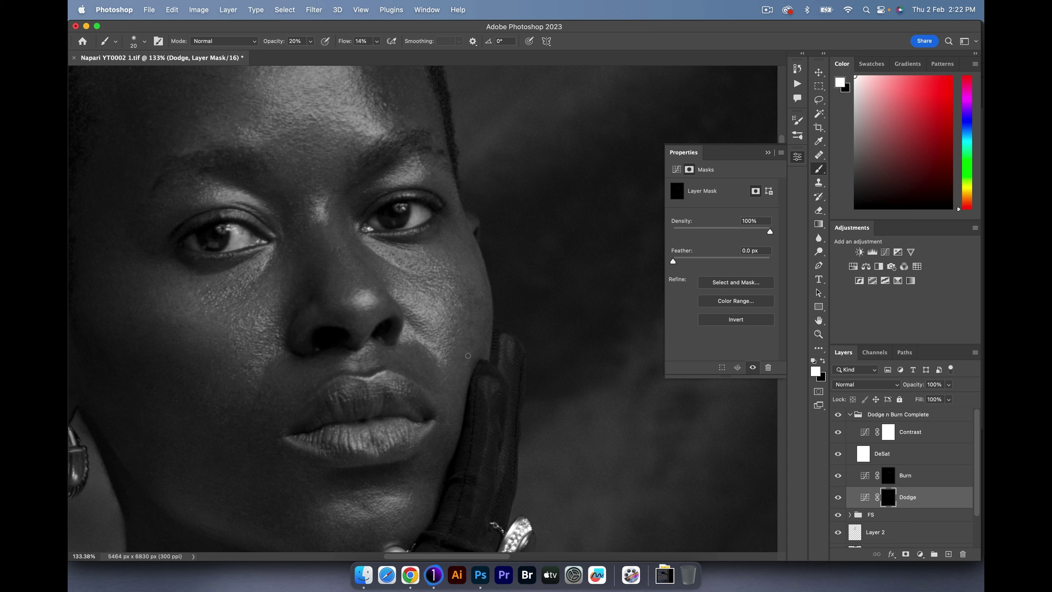
key(bracketright)
key(bracketright)
key(bracketright)
key(bracketright)
Burn uneven bright areas around the forehead on the Burn mask with a brush of 40 px and larger.
key(z)
mouse_move(307, 385)
mouse_down()
mouse_move(209, 386)
mouse_move(250, 386)
mouse_up()
key(b)
click(888, 475)
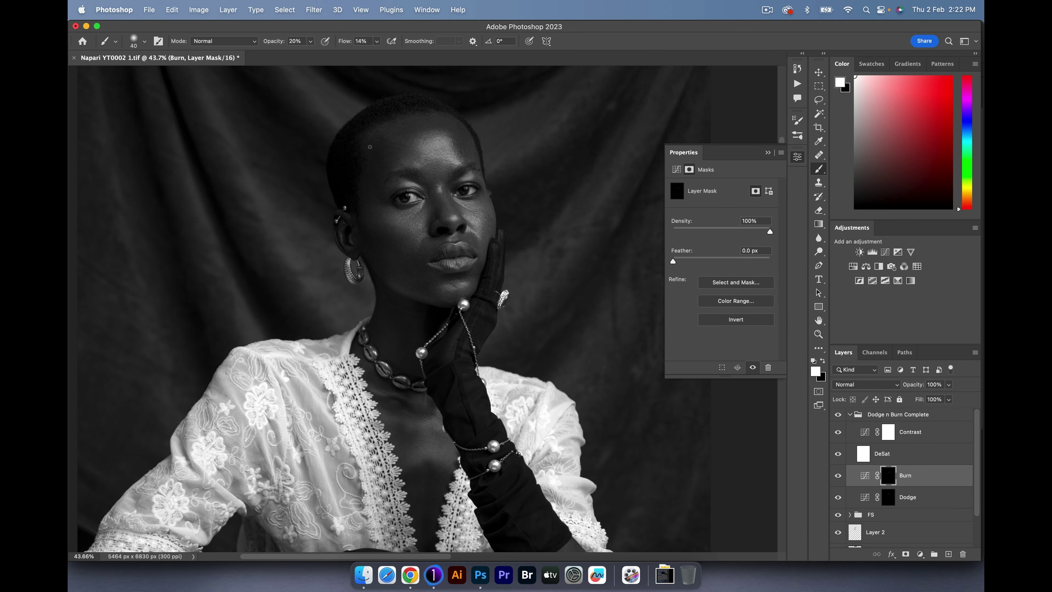
key(bracketright)
key(bracketright)
key(bracketright)
key(bracketright)
key(bracketright)
key(alt+bracketleft)
Hide the Contrast and DeSat layers and check the Dodge n Burn Complete group's effect on the color portrait.
click(838, 432)
click(838, 454)
key(z)
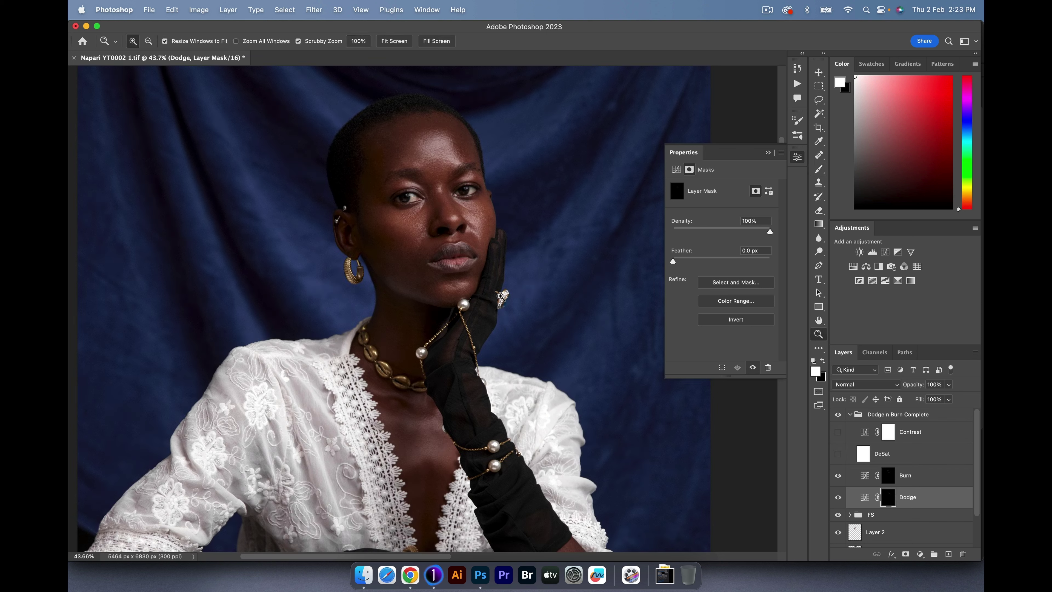
drag(505, 290, 472, 300)
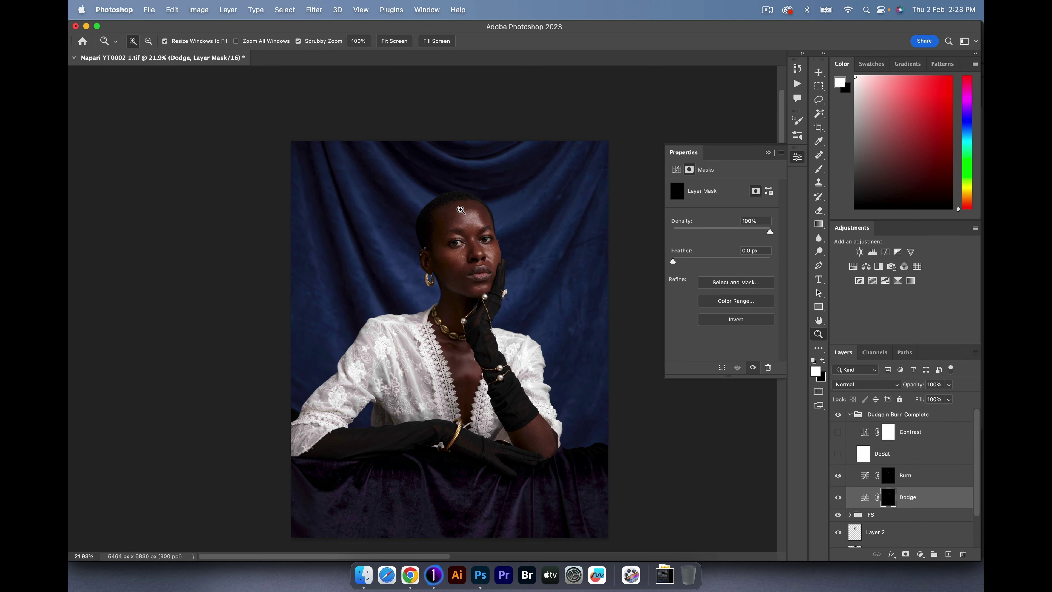
click(767, 153)
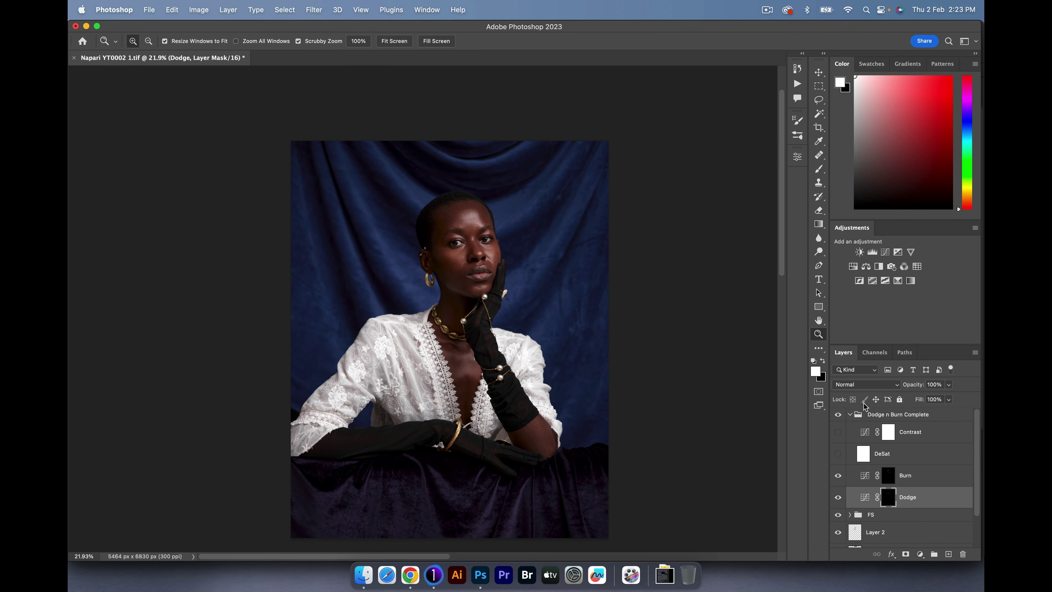
click(838, 415)
drag(462, 244, 490, 244)
Burn the remaining bright spots on the upper forehead on the Burn mask, using a brush of about 80 px.
click(889, 476)
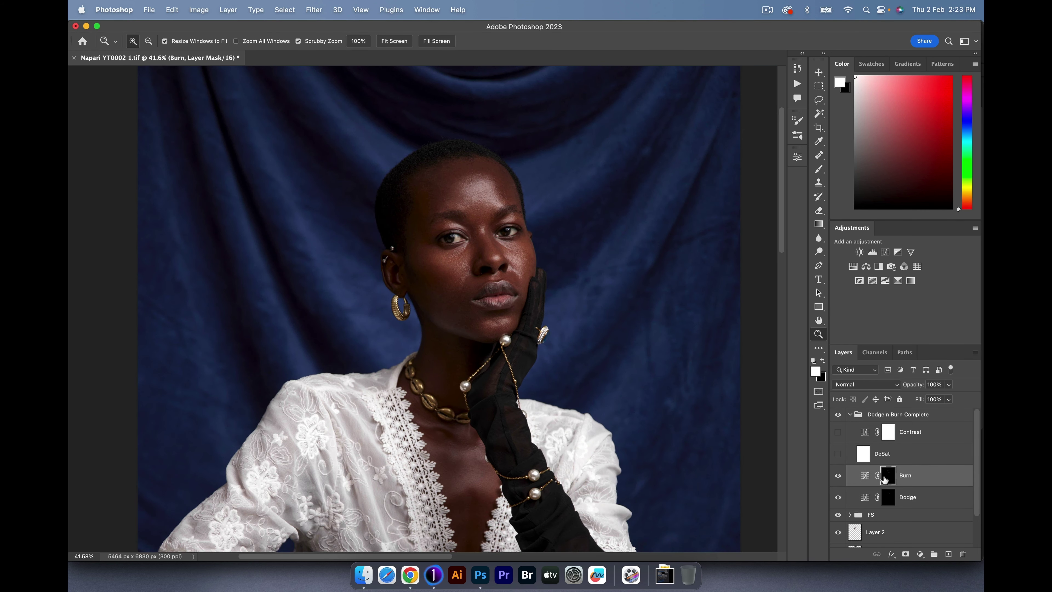
key(b)
key(bracketleft)
key(bracketleft)
key(bracketleft)
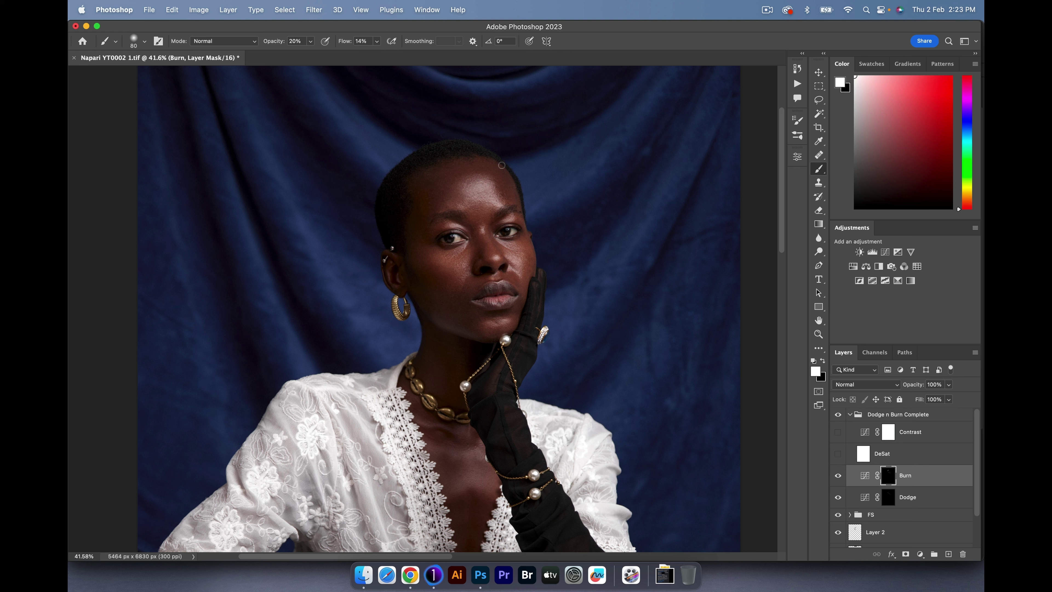
key(bracketleft)
key(bracketleft)
key(bracketleft)
key(bracketleft)
key(z)
drag(512, 268, 481, 272)
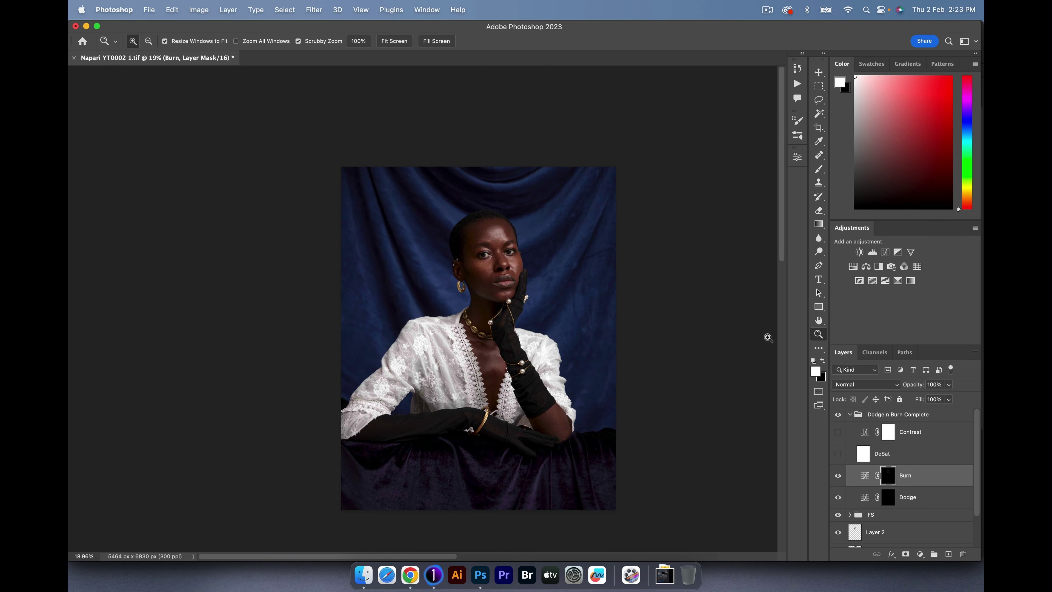
Collapse the Dodge n Burn Complete group and run the separate Dodge and Burn actions above it.
click(850, 416)
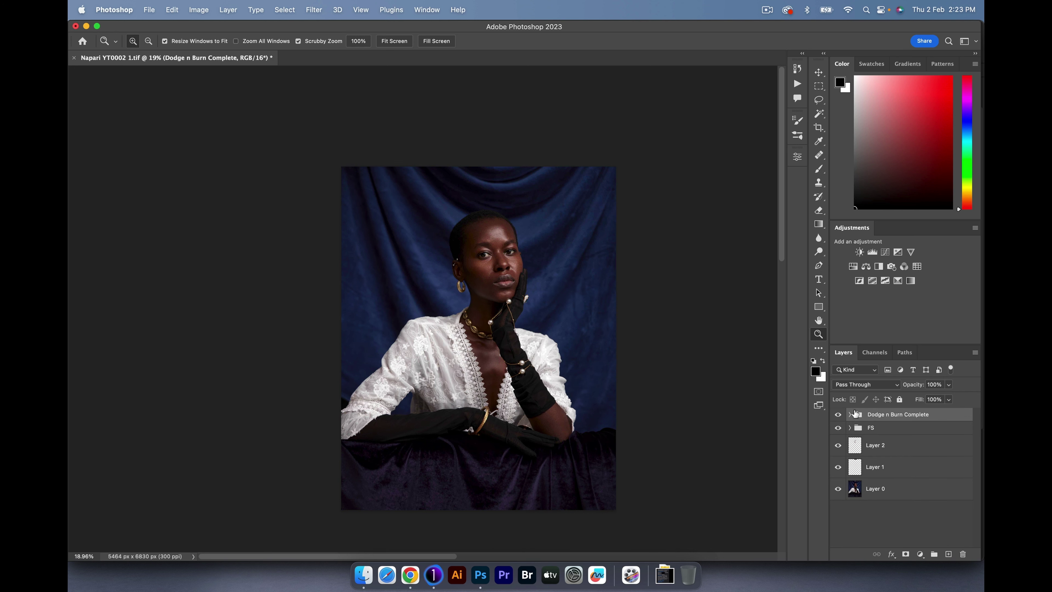
click(797, 84)
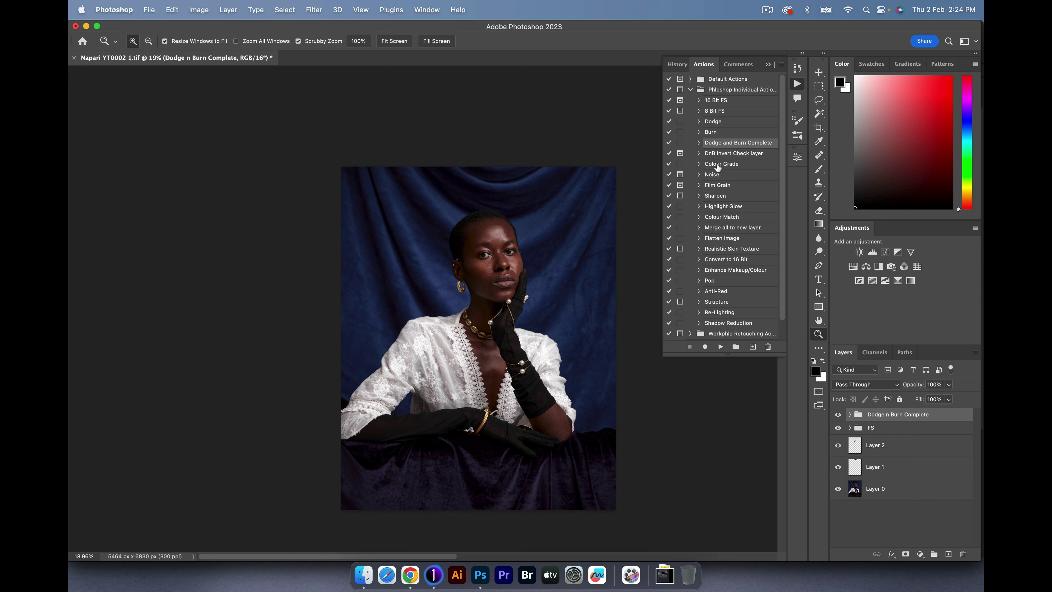
click(711, 132)
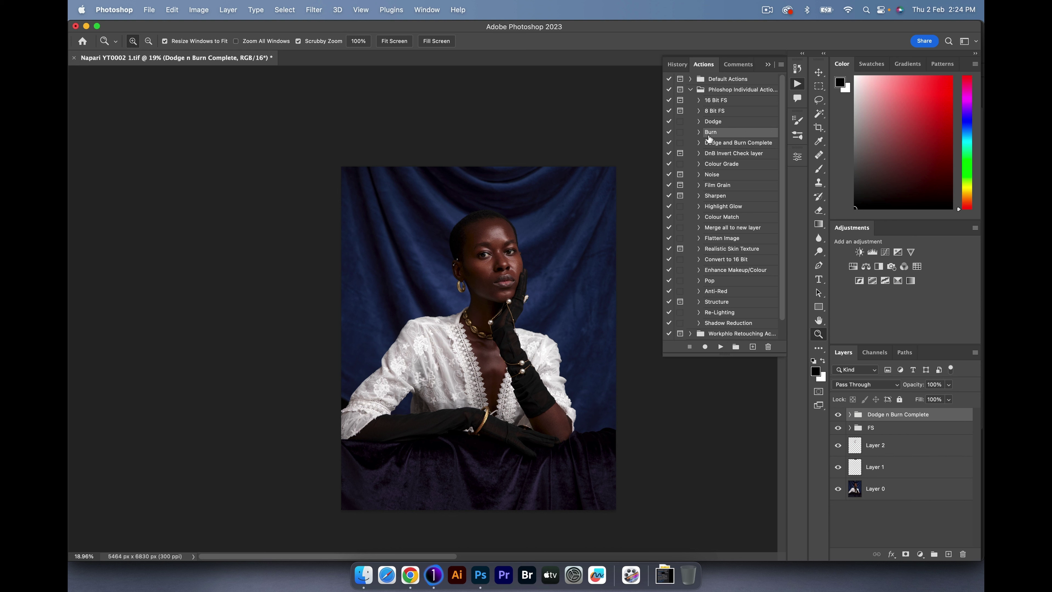
shift+click(713, 123)
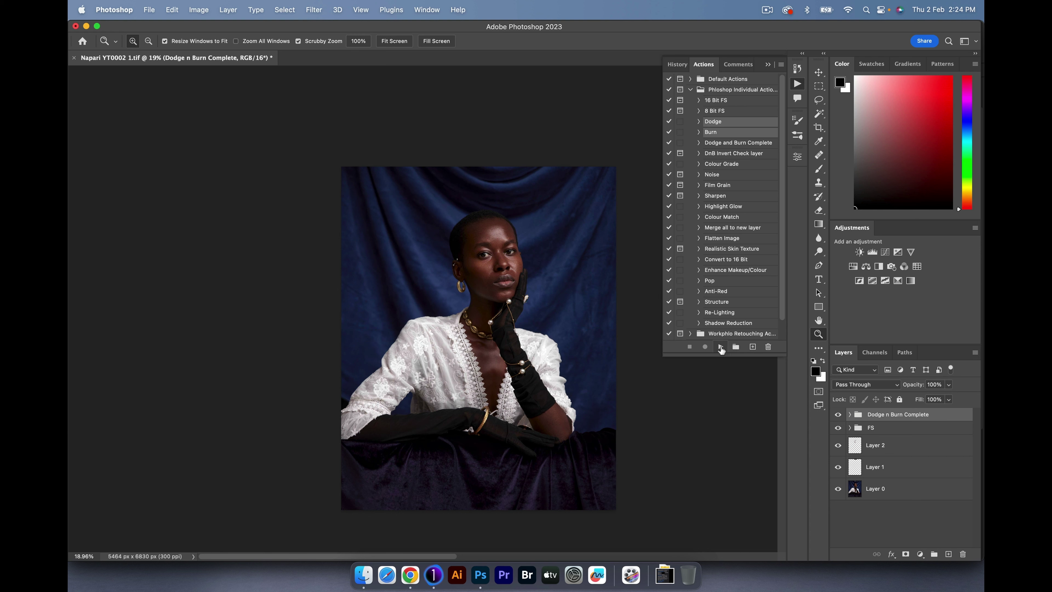
click(720, 346)
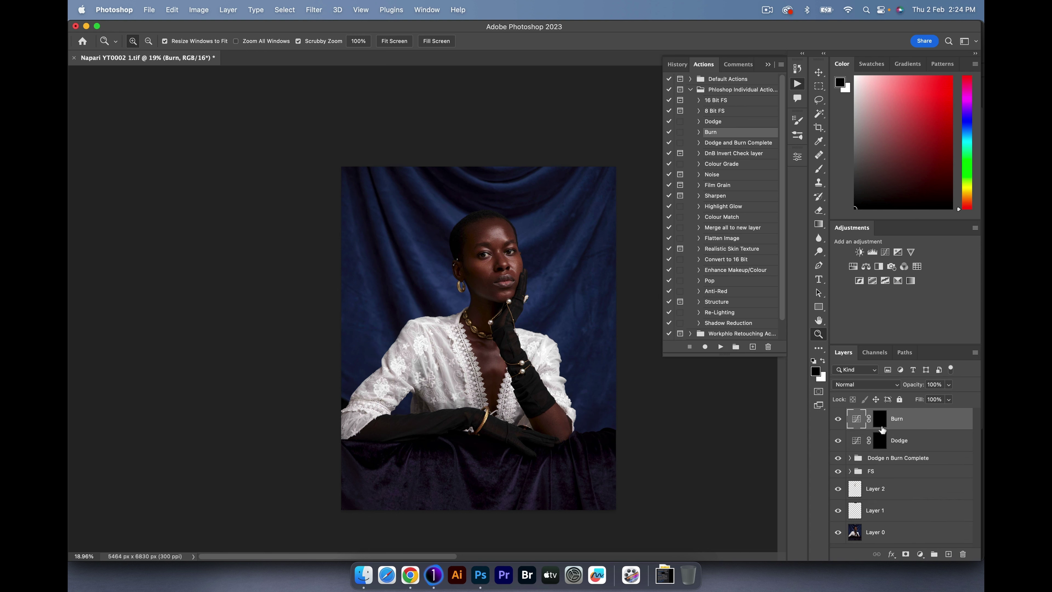
Dodge the forehead highlight on the new Dodge layer's mask with a brush larger than 125 px at 20% opacity.
click(881, 442)
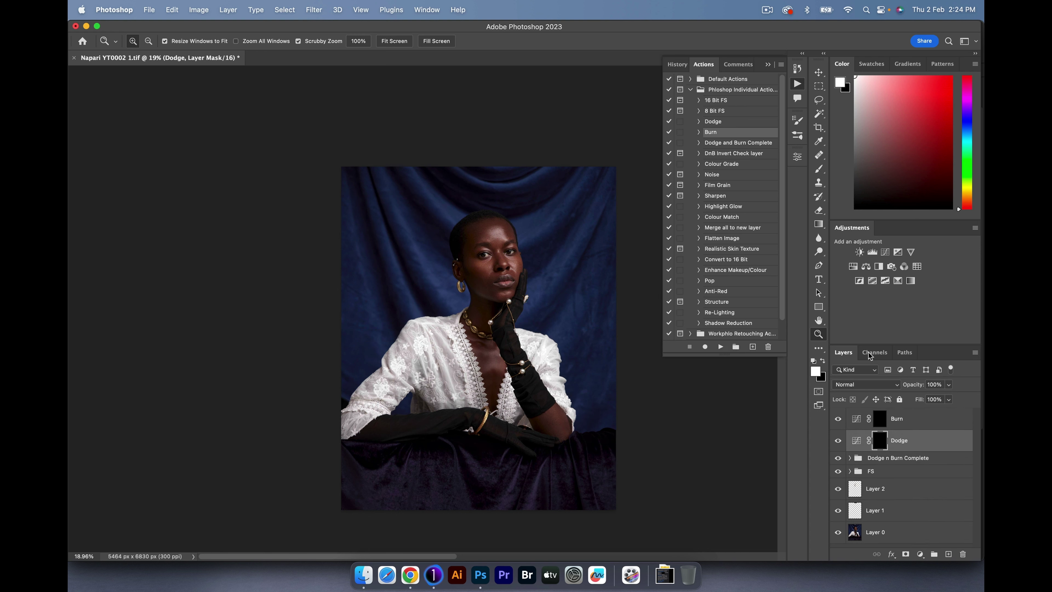
click(768, 65)
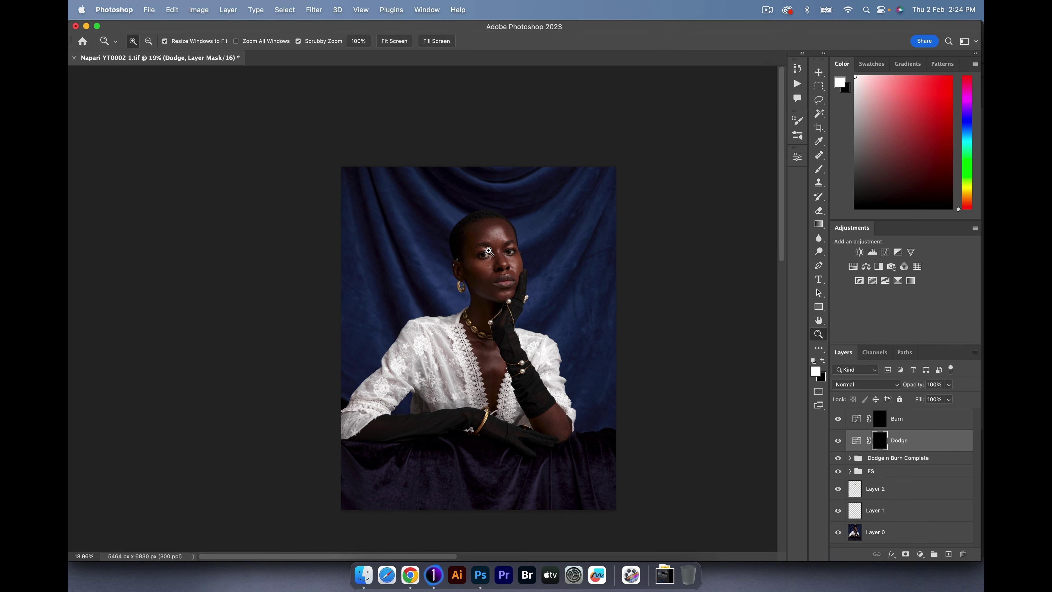
mouse_move(490, 250)
mouse_down()
mouse_move(543, 251)
mouse_move(520, 252)
mouse_up()
key(b)
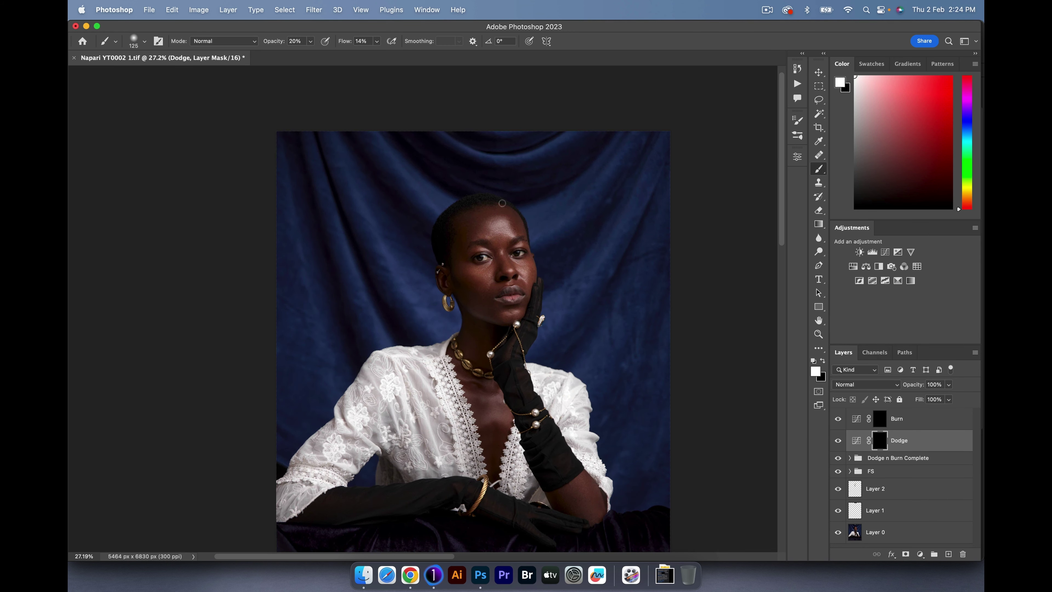
key(bracketright)
key(bracketright)
key(bracketright)
key(bracketright)
key(bracketright)
key(bracketright)
key(bracketright)
key(bracketright)
key(bracketright)
drag(489, 224, 500, 209)
Continue dodging the broader skin highlights on the new Dodge mask, varying the brush size to fit each area.
key(bracketleft)
key(bracketleft)
key(bracketleft)
key(bracketleft)
key(bracketleft)
key(bracketleft)
key(bracketleft)
key(bracketright)
key(bracketright)
key(bracketright)
key(bracketleft)
key(bracketleft)
key(bracketleft)
Strengthen the dodging with the brush opacity raised to 48%, then save the document and check the Dodge layer's effect.
drag(274, 44, 287, 41)
key(bracketright)
key(bracketright)
key(bracketleft)
key(bracketleft)
key(bracketleft)
key(super+s)
click(839, 440)
Burn the broader shadow areas from the hairline down on the new Burn mask, varying the brush size from 175 px.
click(878, 420)
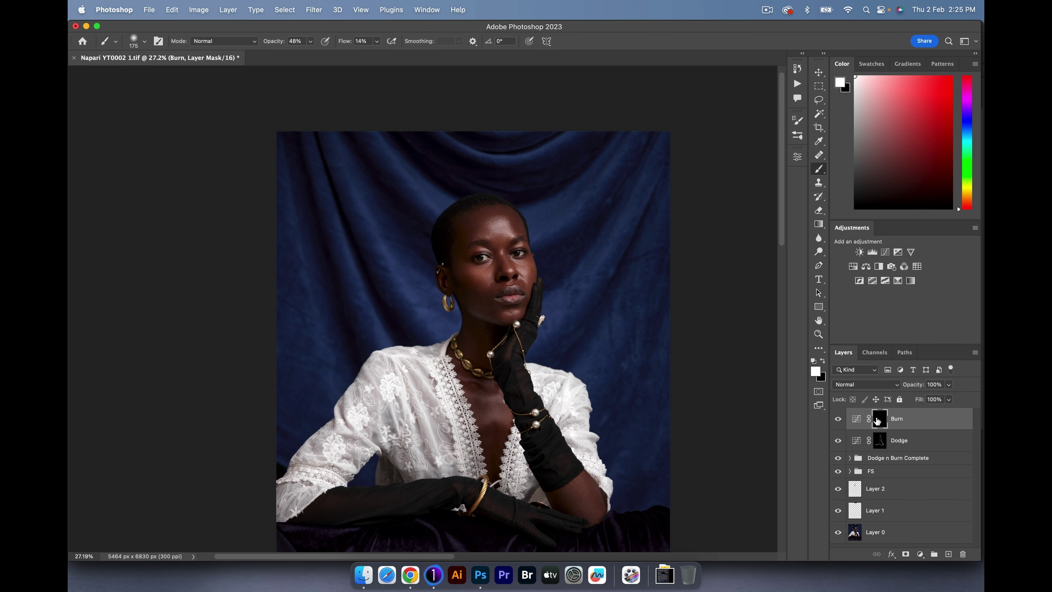
scroll(423, 242, down, 3)
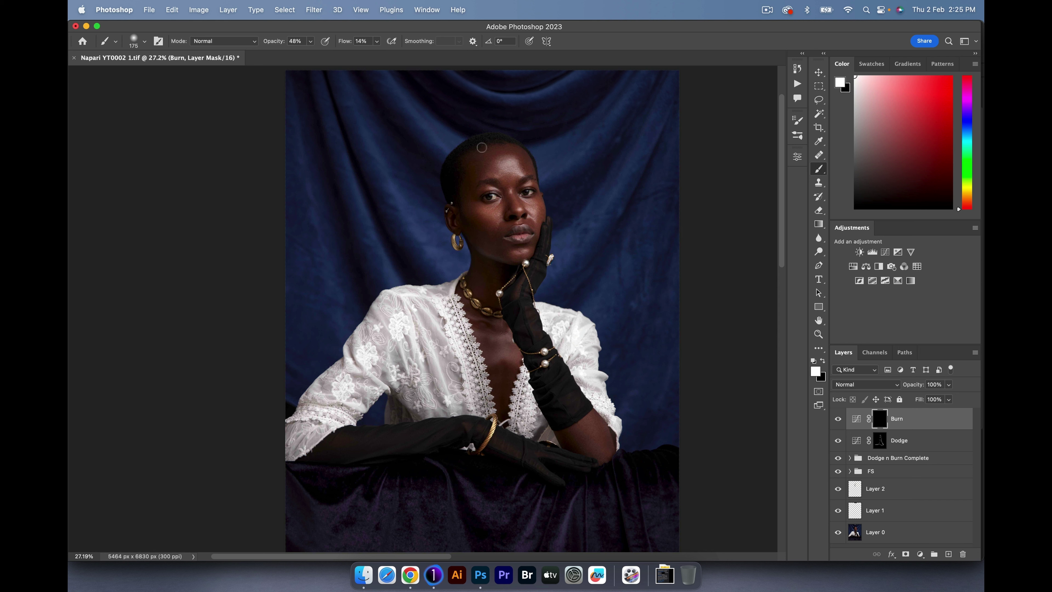
key(bracketright)
key(bracketright)
key(bracketright)
key(bracketright)
key(bracketleft)
key(bracketleft)
key(bracketleft)
key(bracketright)
key(bracketright)
key(bracketright)
key(bracketright)
key(bracketleft)
key(bracketleft)
key(bracketleft)
key(bracketleft)
Burn the shaded folds of the white lace blouse with a 300 px brush at 48% opacity.
key(bracketright)
key(bracketright)
key(bracketright)
key(bracketright)
mouse_move(431, 326)
mouse_down()
mouse_move(453, 372)
mouse_move(434, 392)
mouse_up()
drag(398, 344, 404, 375)
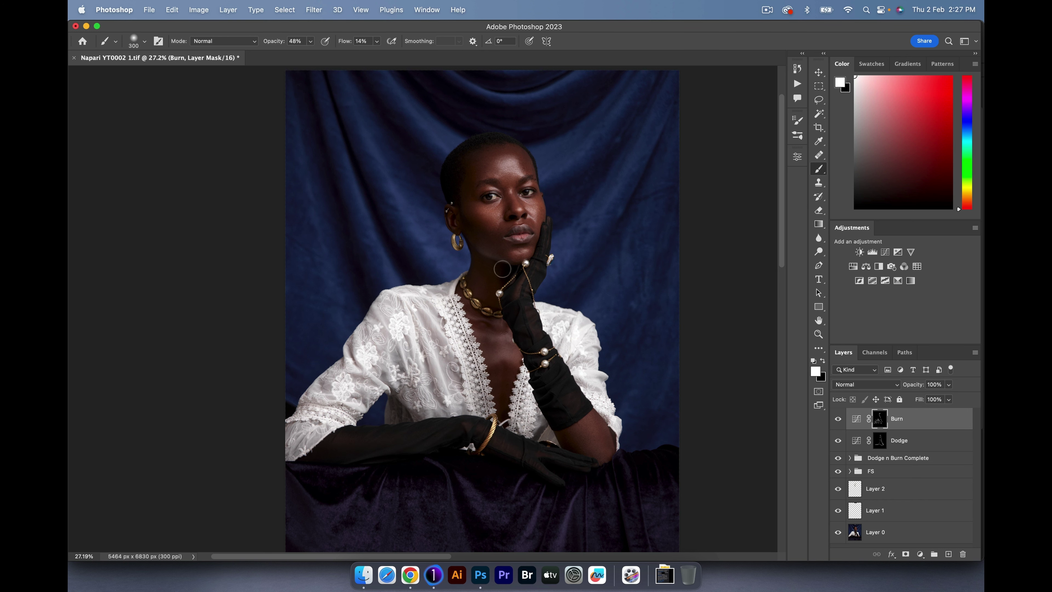
Burn the darker folds of the blue backdrop on the Burn mask with a 500 px brush.
scroll(594, 240, down, 3)
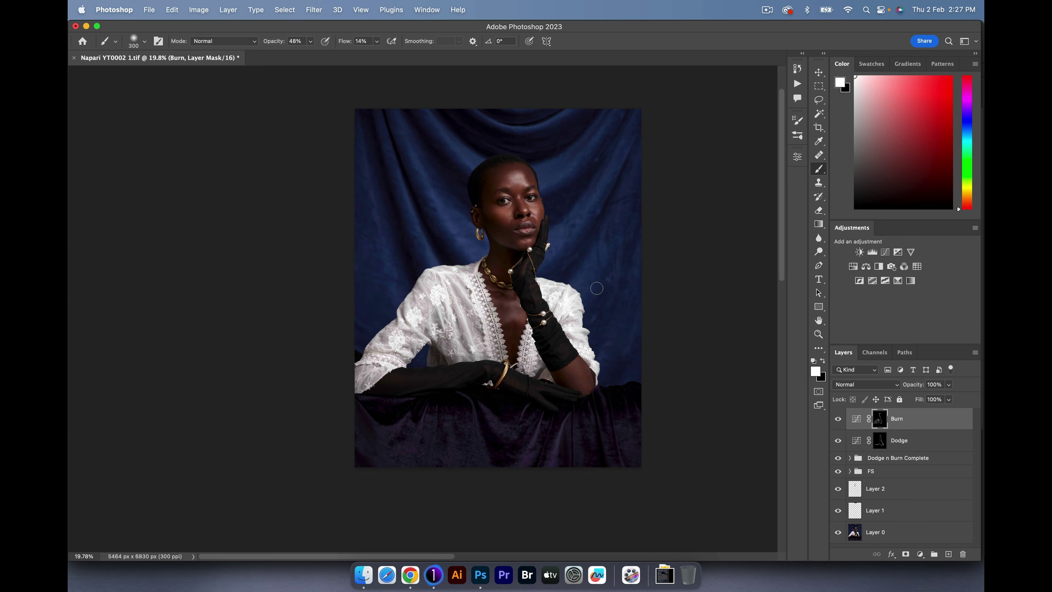
key(bracketright)
key(bracketright)
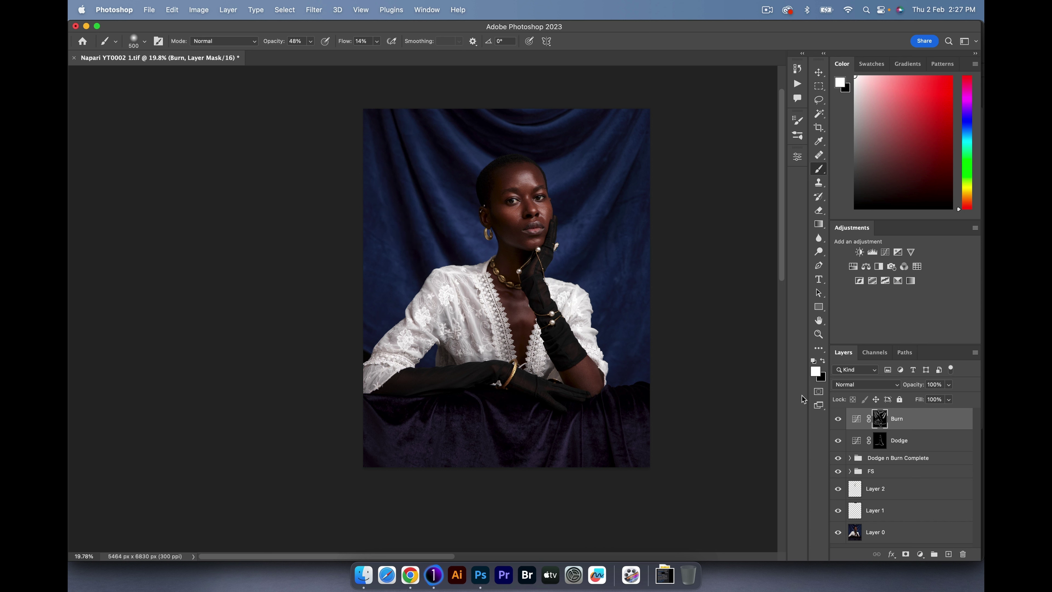
Dodge the lighter folds of the backdrop and clothing on the Dodge mask with a smaller brush, raising brush opacity to 98%.
click(880, 442)
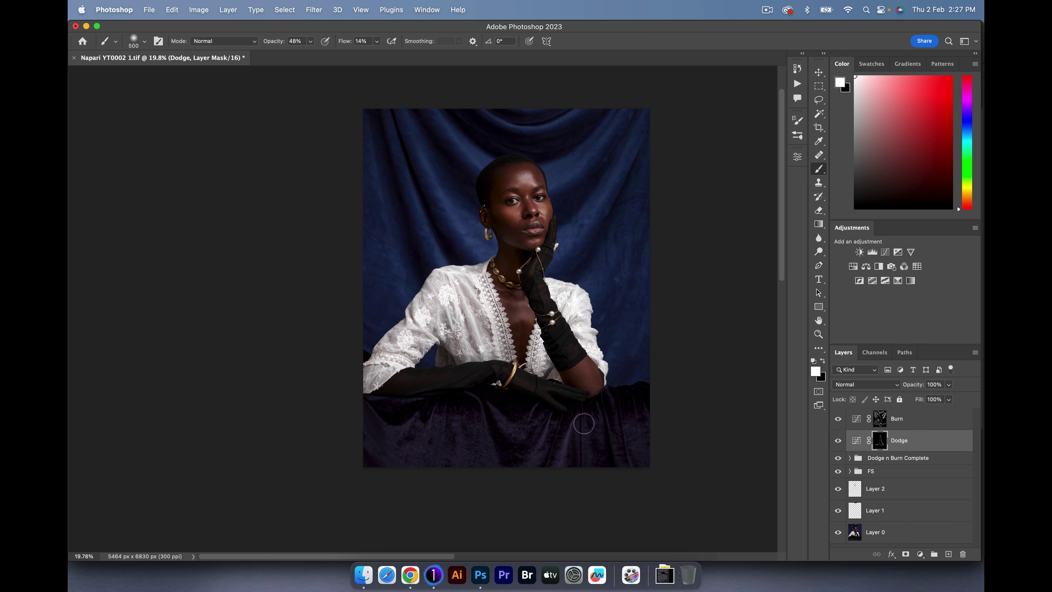
key(bracketleft)
key(bracketleft)
key(bracketleft)
key(bracketleft)
key(bracketleft)
key(bracketleft)
drag(270, 44, 296, 43)
scroll(533, 257, up, 5)
key(bracketleft)
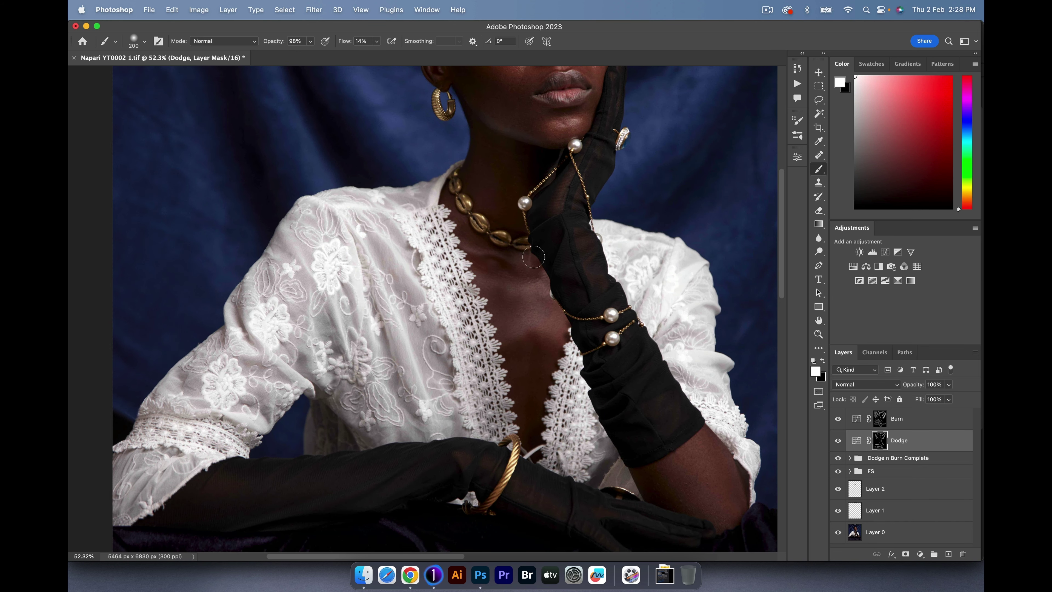
Dodge the gold bracelet and other jewellery on the Dodge mask with a brush reduced to 100 px.
key(bracketleft)
key(bracketleft)
key(bracketleft)
key(bracketleft)
mouse_move(514, 457)
mouse_down()
mouse_move(506, 485)
mouse_move(511, 468)
mouse_up()
scroll(563, 149, up, 6)
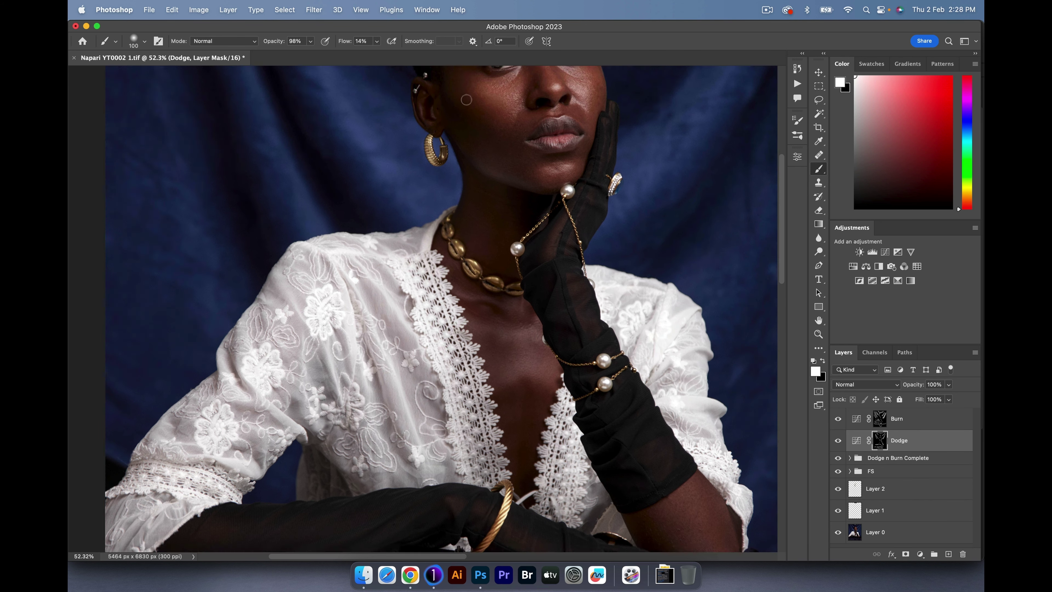
key(super+space)
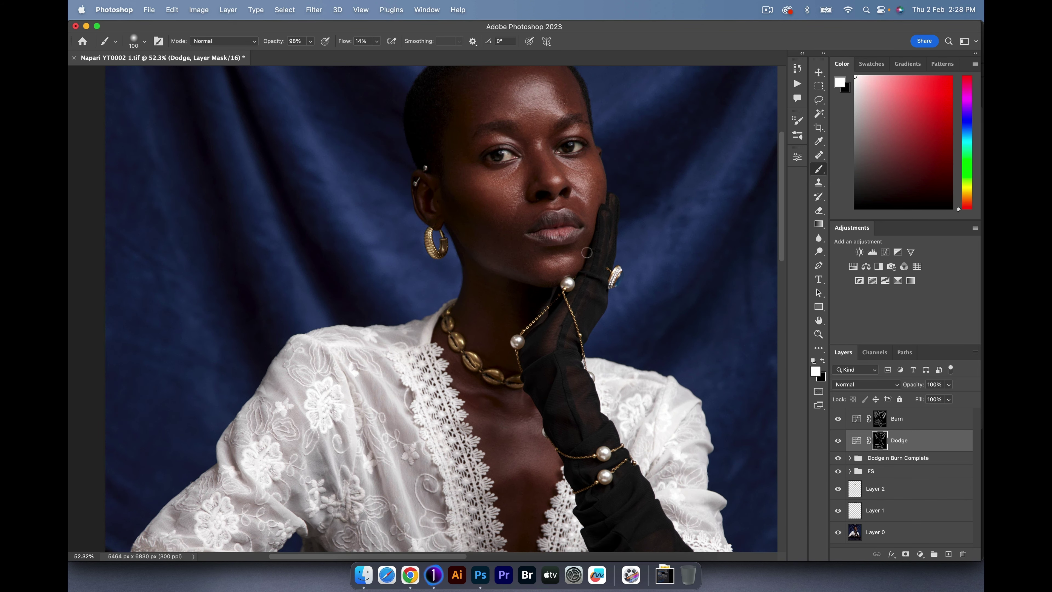
key(super+space)
drag(588, 252, 534, 253)
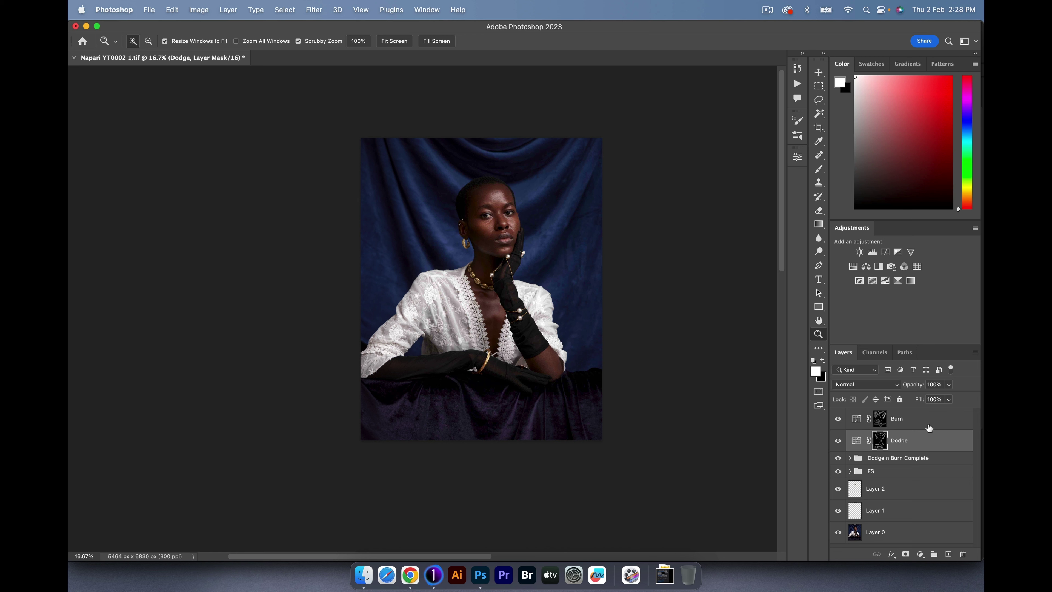
Group the Burn and Dodge layers and name the group 3D Pop.
shift+click(929, 428)
key(super+g)
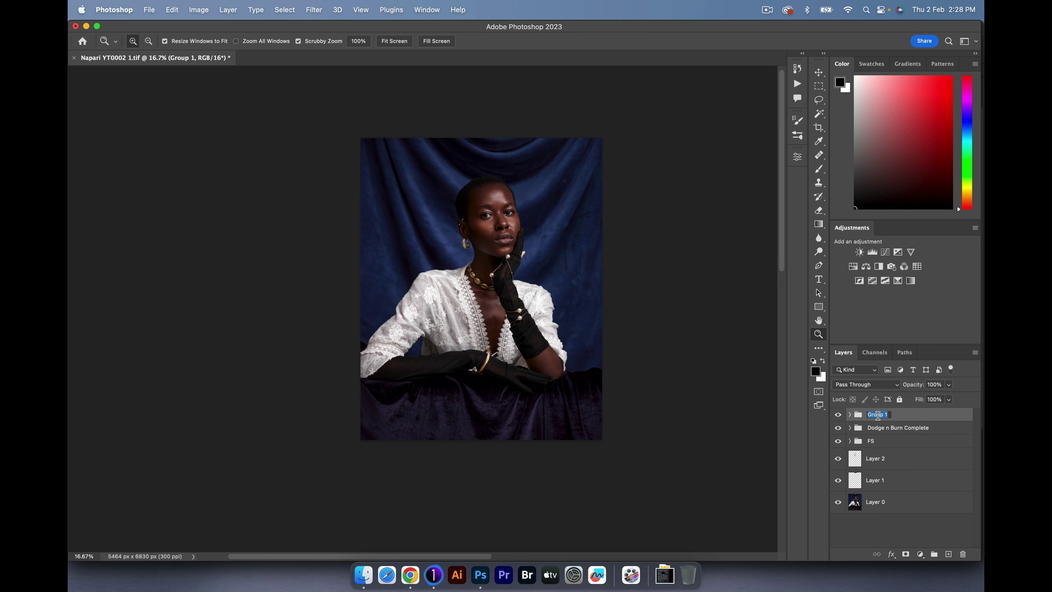
text(3D Pop)
key(Return)
Compare the image with and without the 3D Pop group and reduce the group's opacity to 53%.
click(838, 415)
click(838, 414)
click(839, 414)
click(838, 415)
drag(911, 387, 892, 388)
click(839, 415)
Reduce the Dodge n Burn Complete group's opacity to 75% and compare the retouch with the original Layer 0.
click(838, 429)
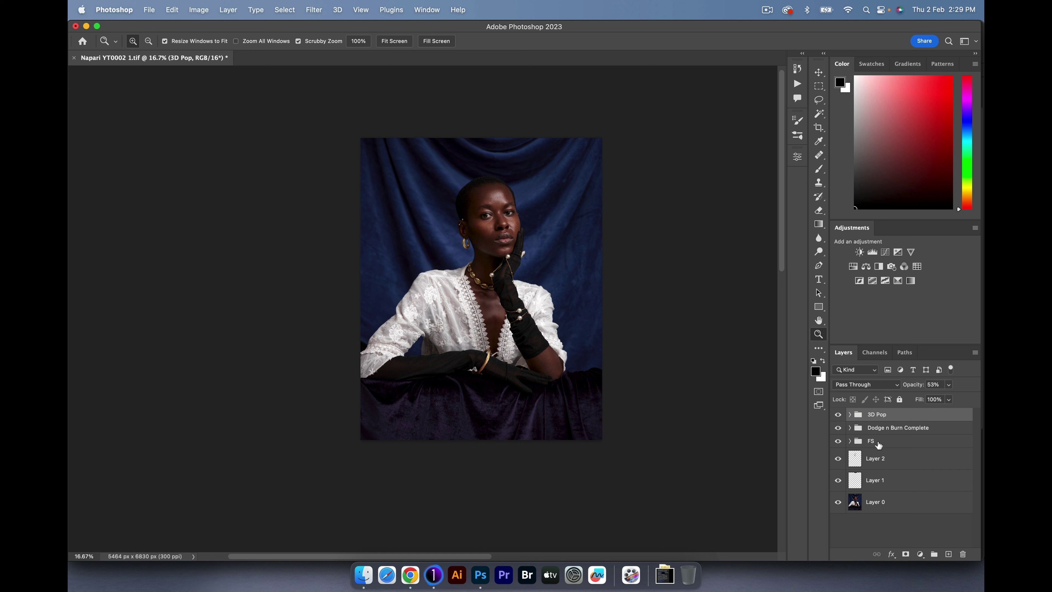
click(894, 431)
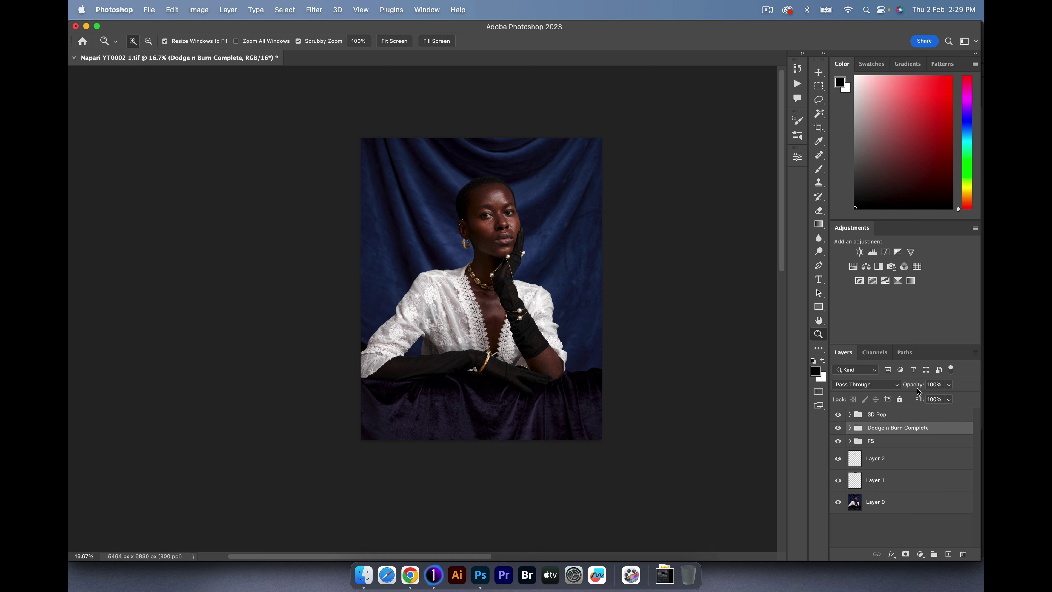
drag(917, 387, 904, 387)
key(alt)
alt+click(837, 502)
alt+click(837, 502)
Stamp all visible layers into a new merged layer above the 3D Pop group.
drag(476, 262, 497, 266)
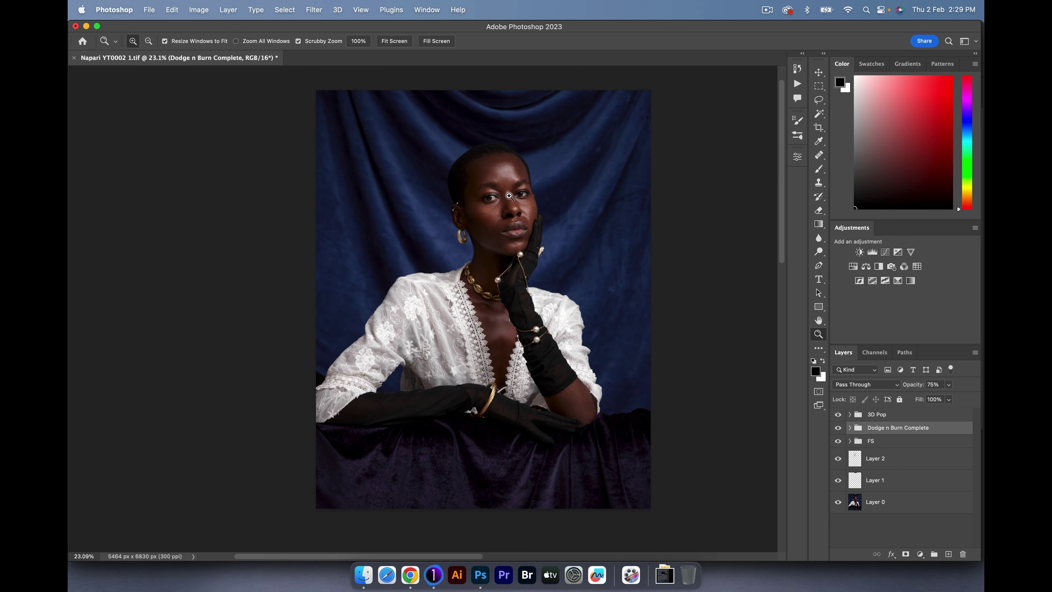
drag(510, 196, 561, 203)
key(alt+bracketright)
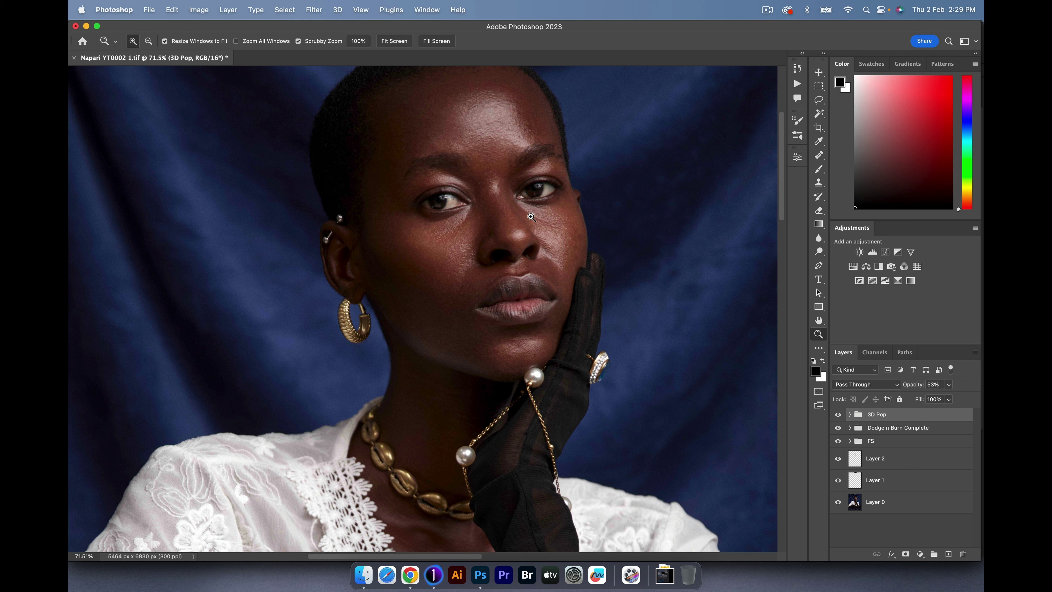
key(alt)
key(super+alt+shift+e)
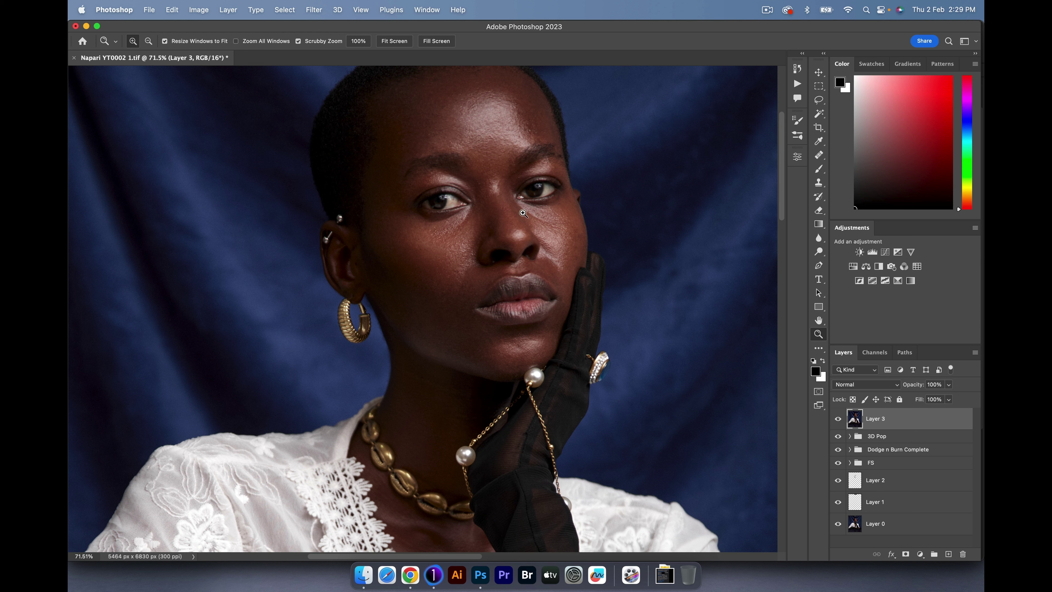
Patch the area under the eye nearer the earring with clean cheek skin using the Patch tool.
key(j)
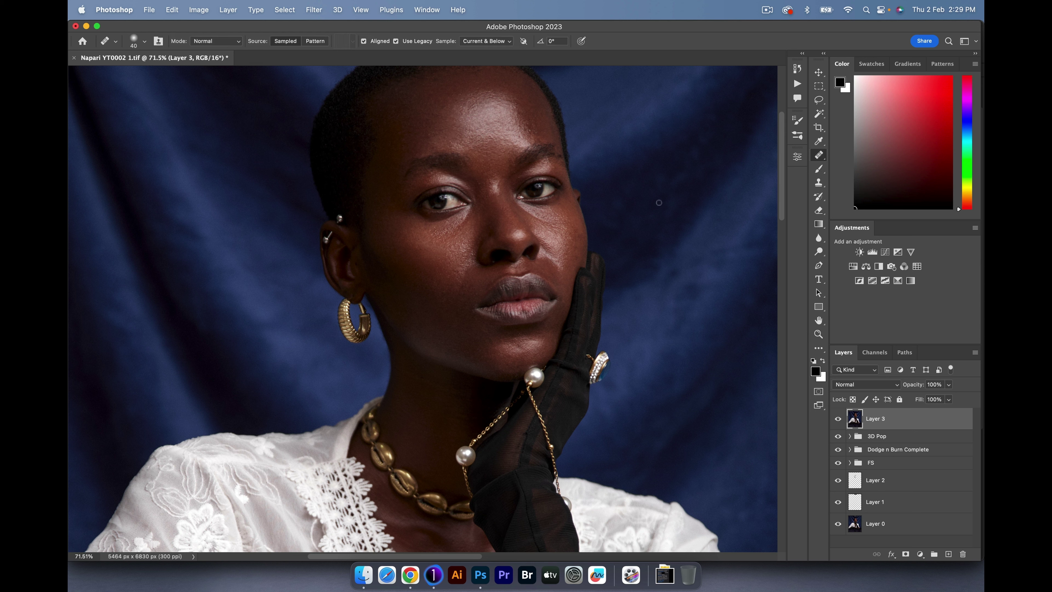
right_click(820, 158)
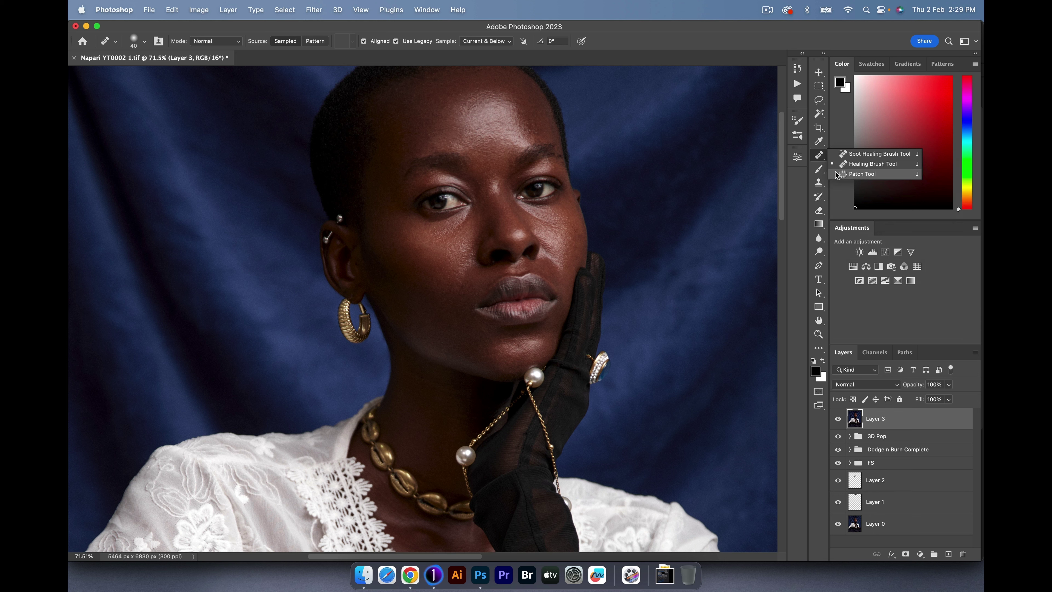
click(862, 173)
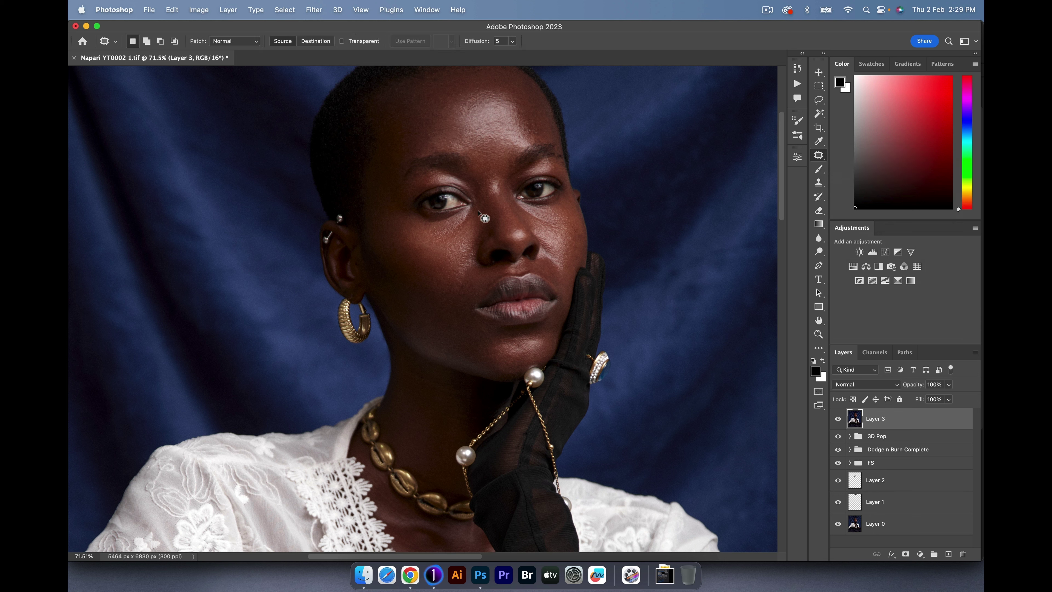
mouse_move(478, 212)
mouse_down()
mouse_move(437, 223)
mouse_move(436, 243)
mouse_move(450, 243)
mouse_move(477, 210)
mouse_move(443, 263)
mouse_up()
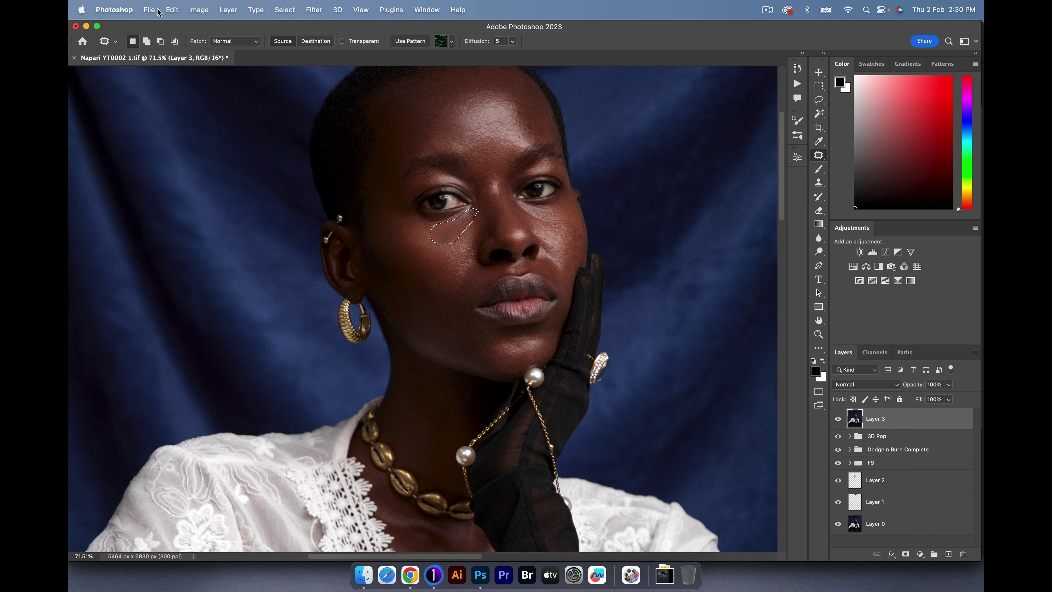
Fade the under-eye patch to 48% opacity, clear the selection and compare Layer 3 hidden and shown.
click(171, 10)
click(185, 63)
drag(497, 177, 611, 152)
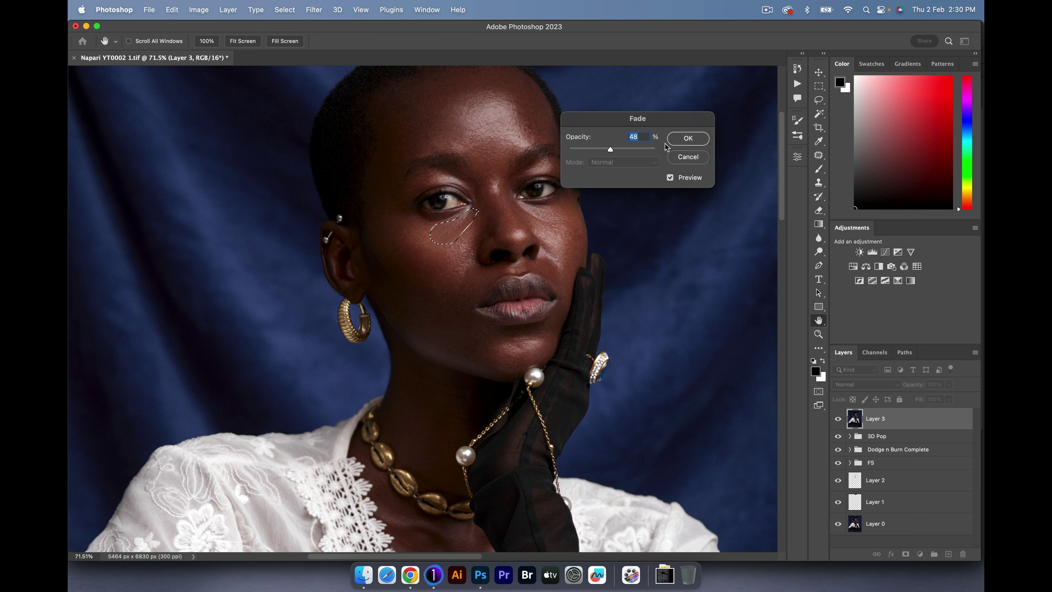
click(678, 139)
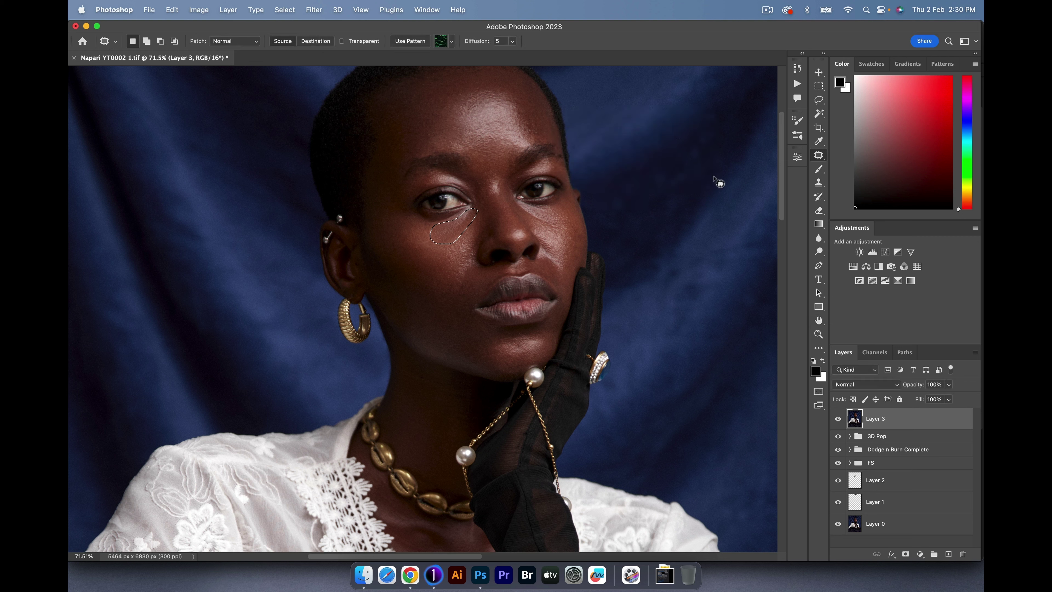
key(super+d)
click(837, 420)
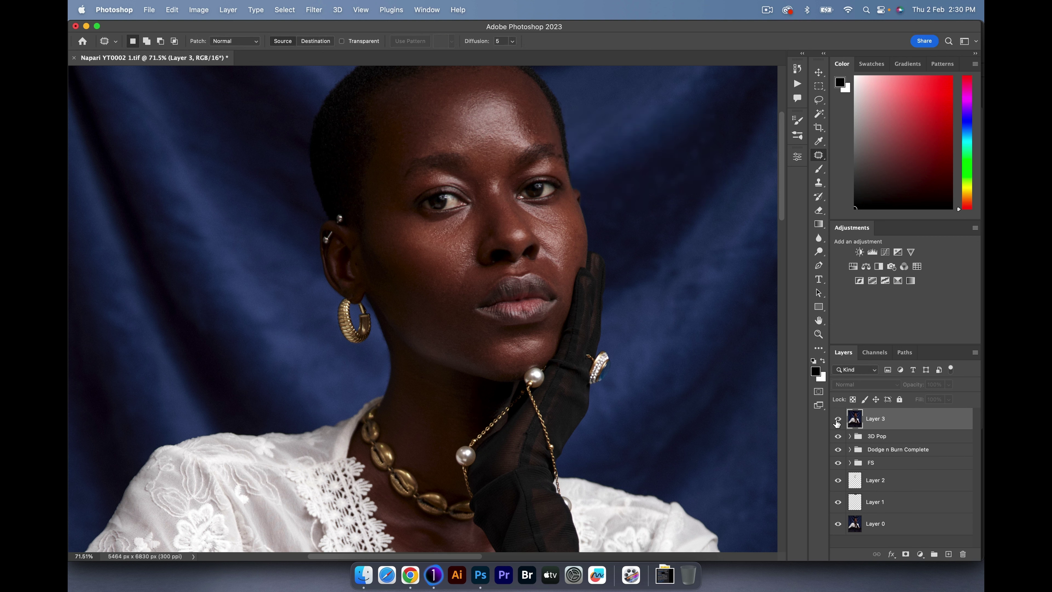
click(837, 420)
click(837, 419)
click(836, 419)
Patch the cheek area below the eye nearer the gloved hand and fade the patch to 50% opacity.
mouse_move(539, 227)
mouse_down()
mouse_move(551, 219)
mouse_move(538, 210)
mouse_move(555, 235)
mouse_up()
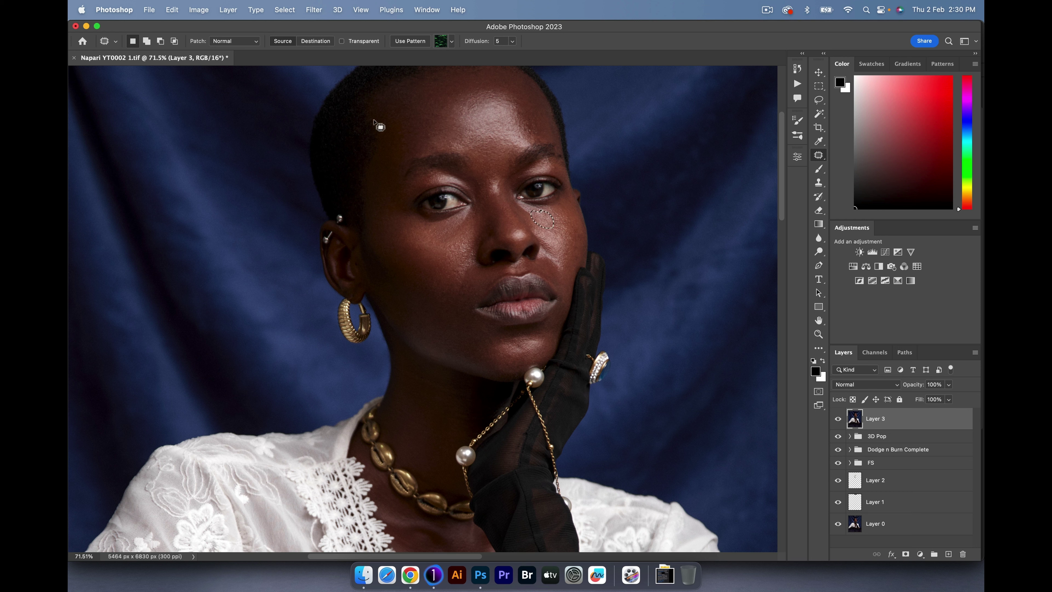
click(172, 9)
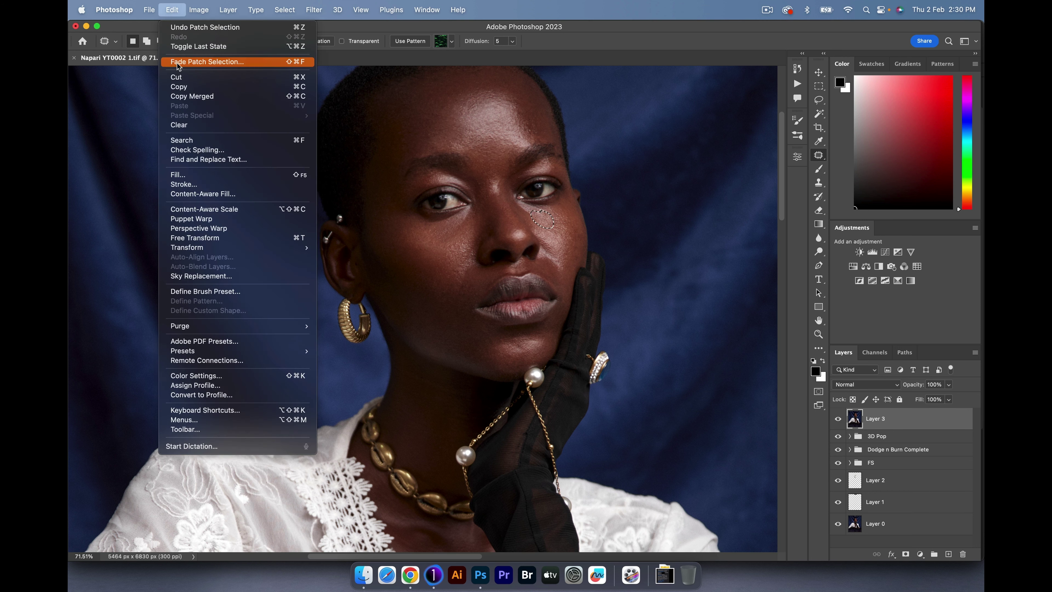
click(194, 62)
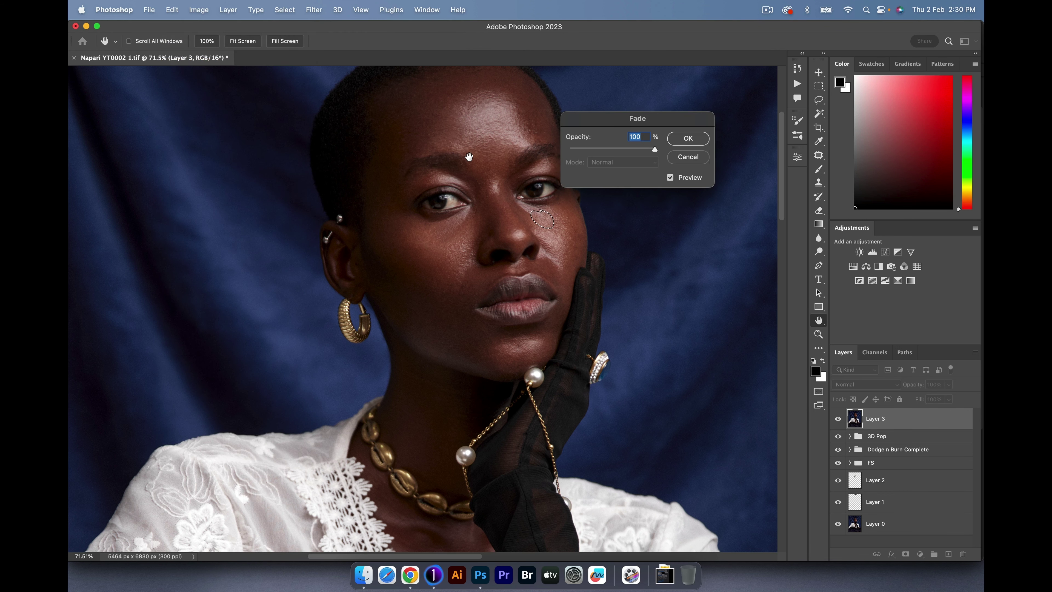
text(50)
key(Return)
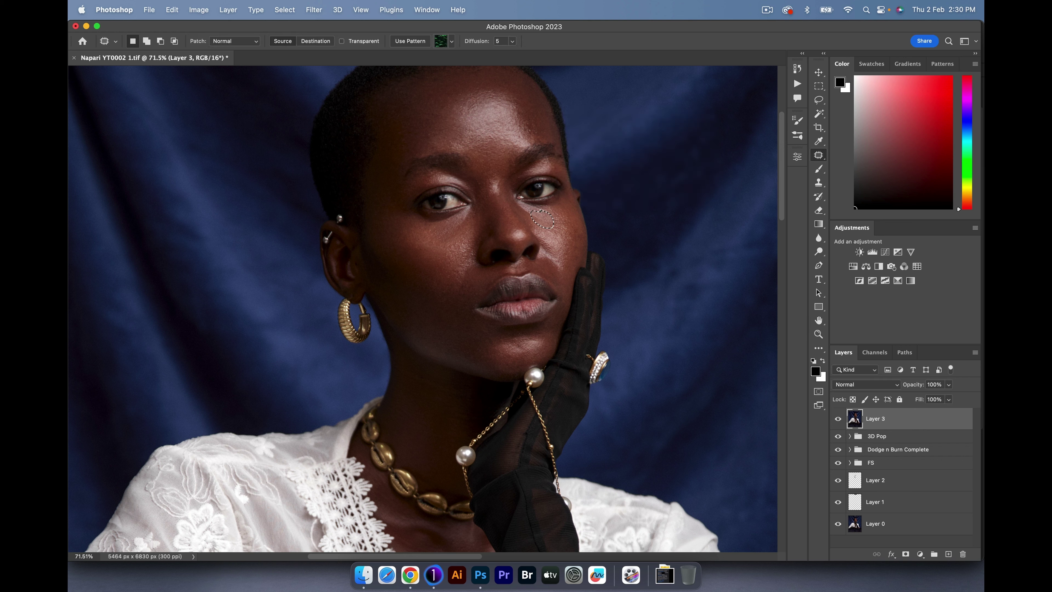
Patch the inner under-eye area beside the nose on the gloved-hand side and fade it to 50% opacity.
mouse_move(520, 202)
mouse_down()
mouse_move(517, 212)
mouse_move(523, 203)
mouse_up()
drag(522, 212, 547, 229)
click(172, 9)
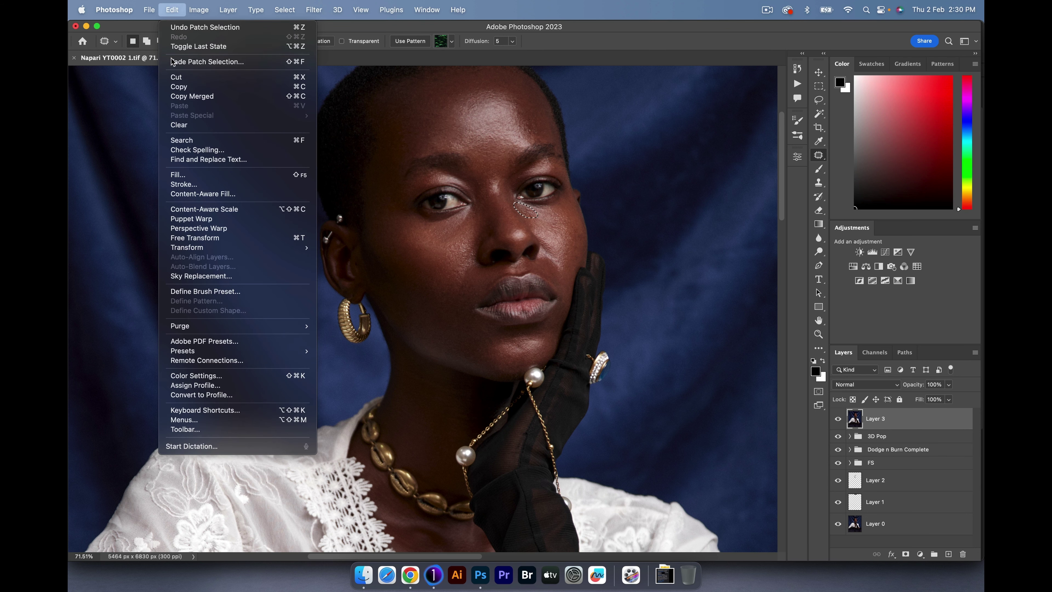
click(171, 60)
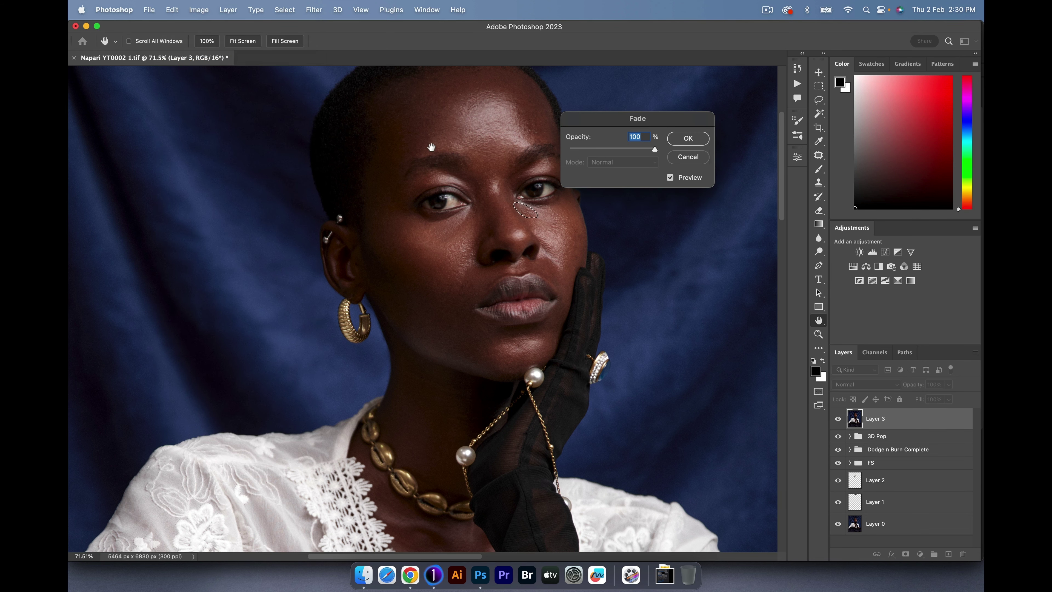
text(50)
key(Return)
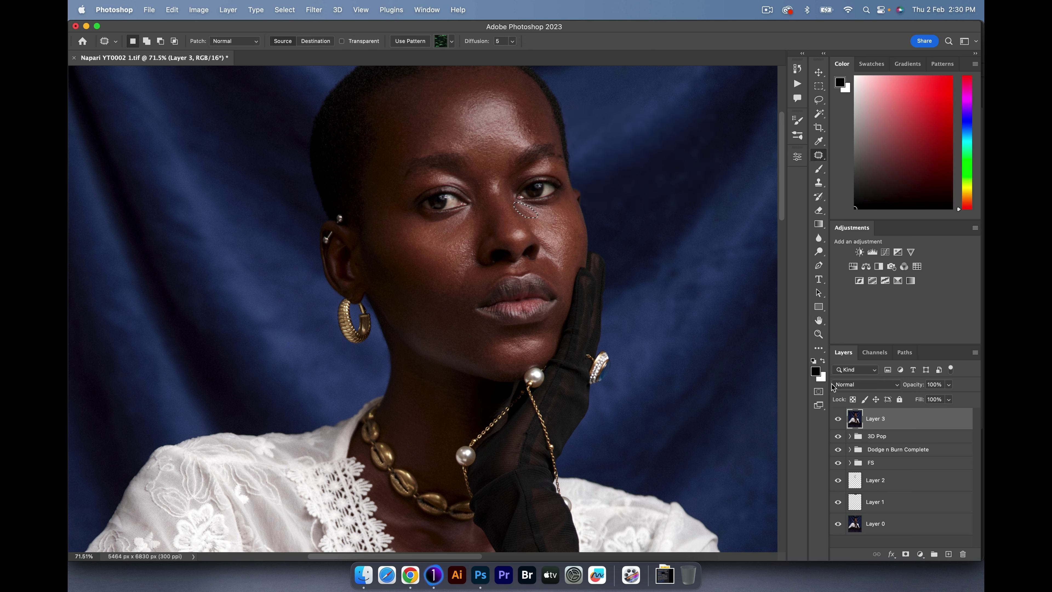
Deselect the patch, reduce Layer 3's opacity to 58% and compare the under-eye retouch before and after.
key(super+d)
drag(913, 387, 890, 384)
click(838, 419)
click(838, 420)
click(838, 419)
click(838, 420)
click(838, 420)
click(838, 419)
Run the Phloshop CGT color grading action and reduce its layer group's opacity to 35%.
key(z)
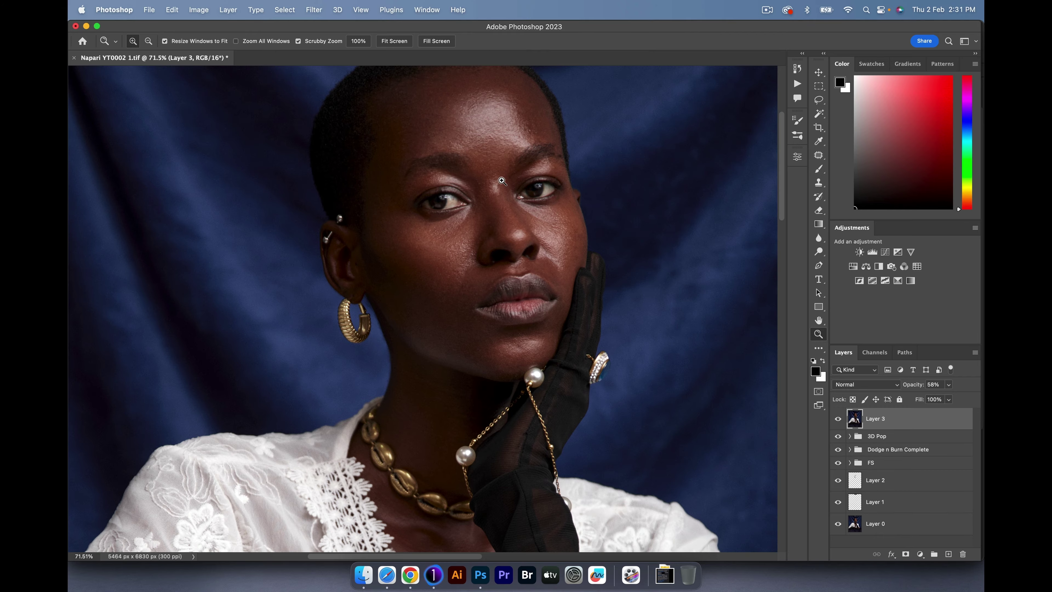
click(472, 159)
drag(534, 209, 476, 217)
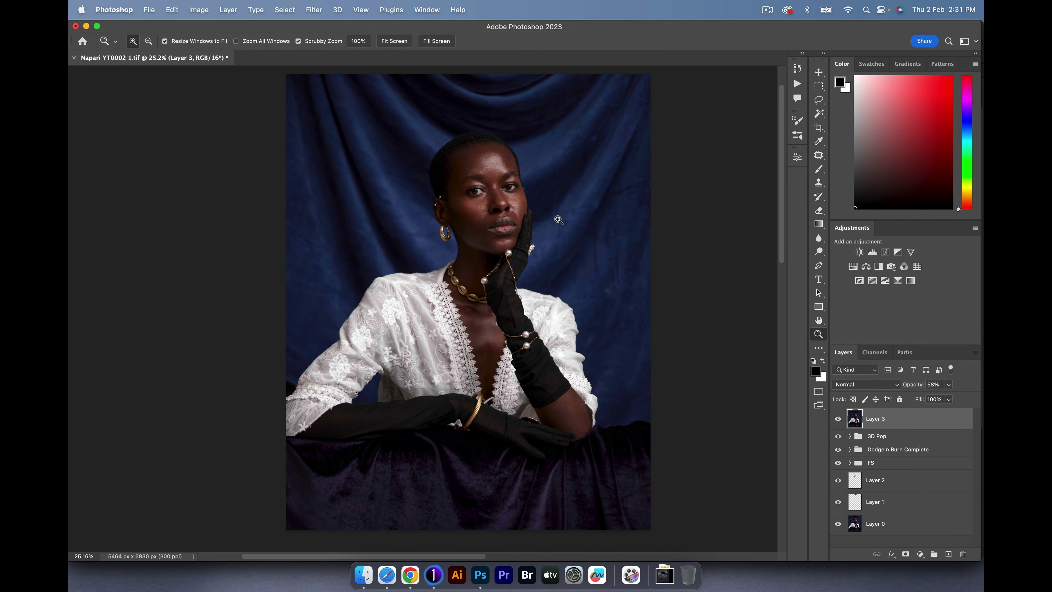
click(796, 85)
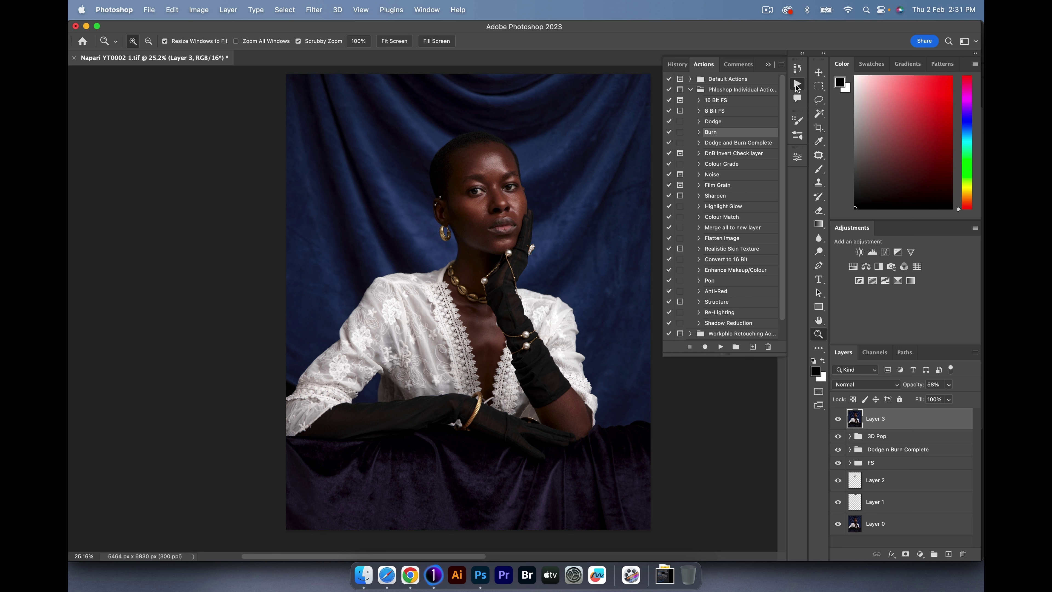
click(690, 90)
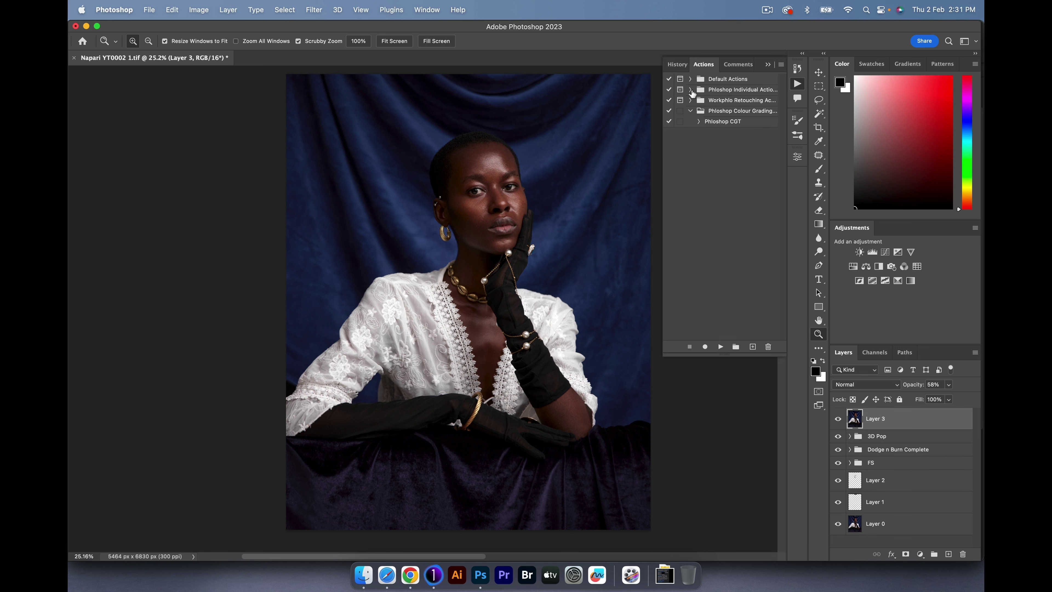
click(711, 122)
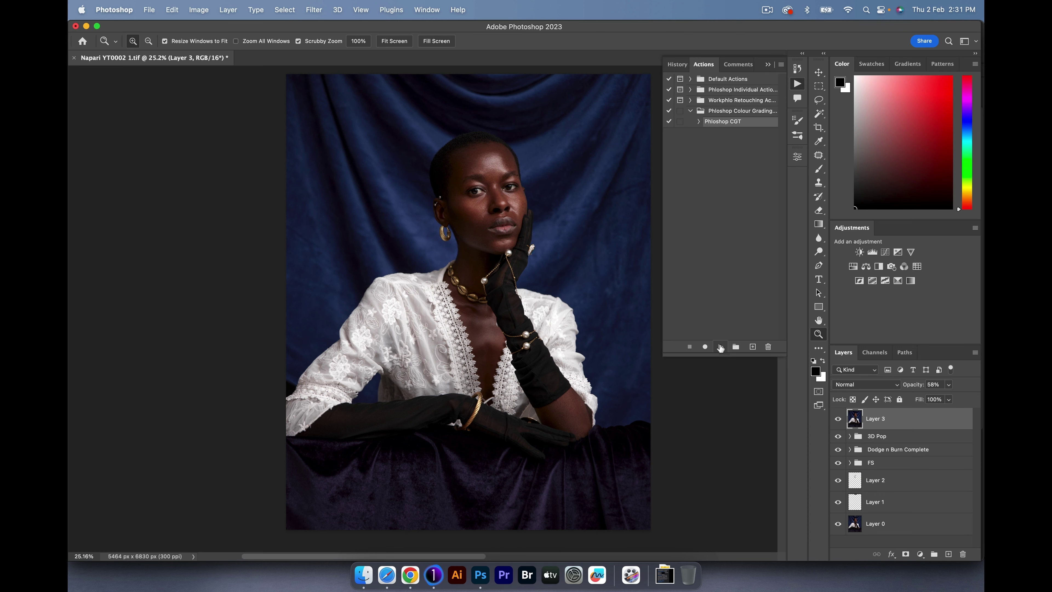
click(720, 348)
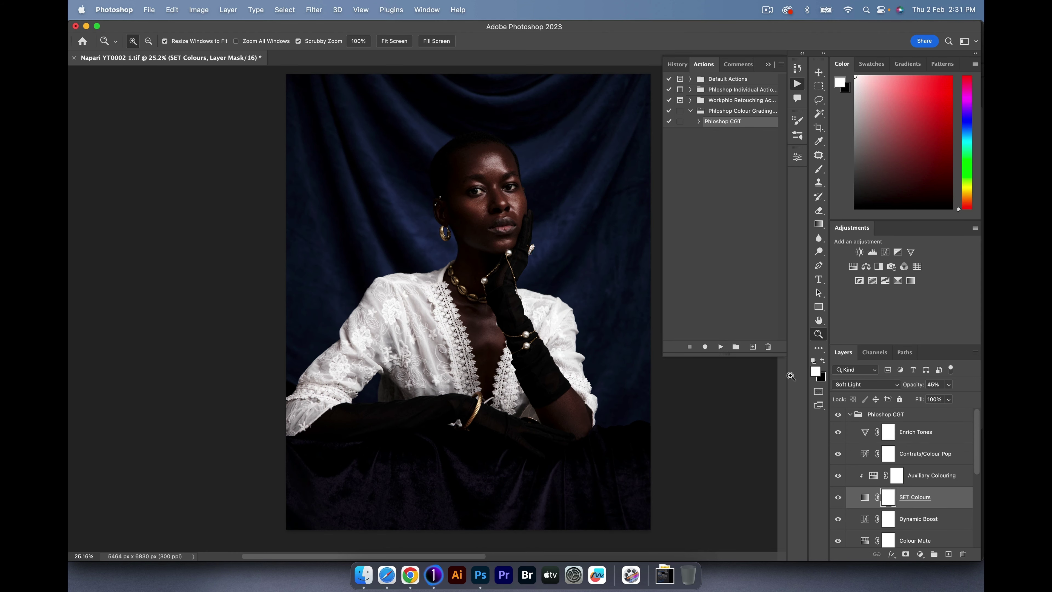
click(854, 415)
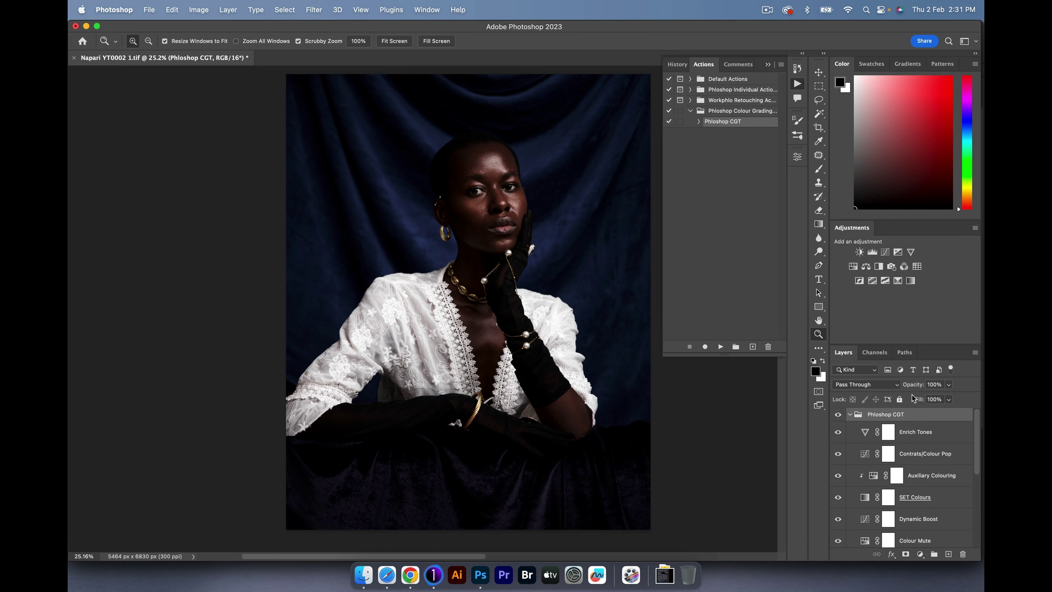
drag(914, 385, 877, 386)
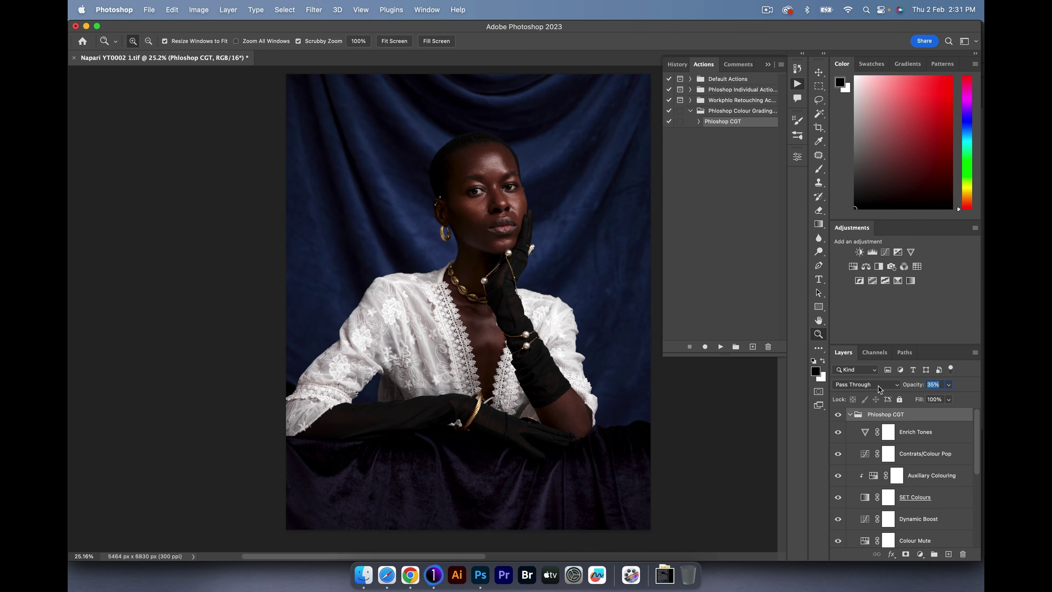
Compare the image without and with the Phloshop CGT group, and open the SET Colours gradient map at its black stop.
click(838, 415)
click(838, 416)
scroll(890, 477, down, 1)
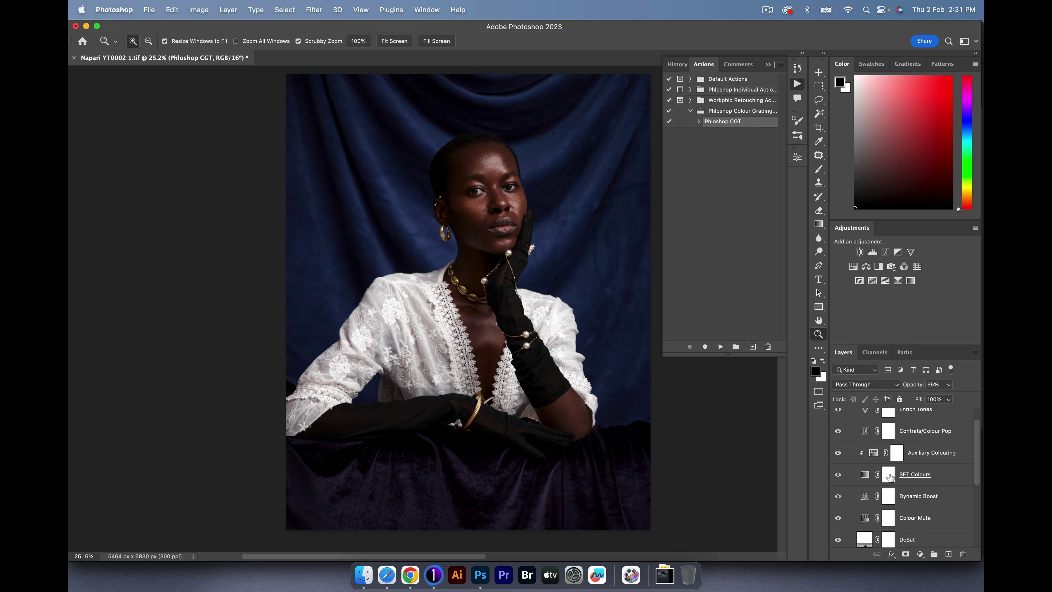
click(865, 475)
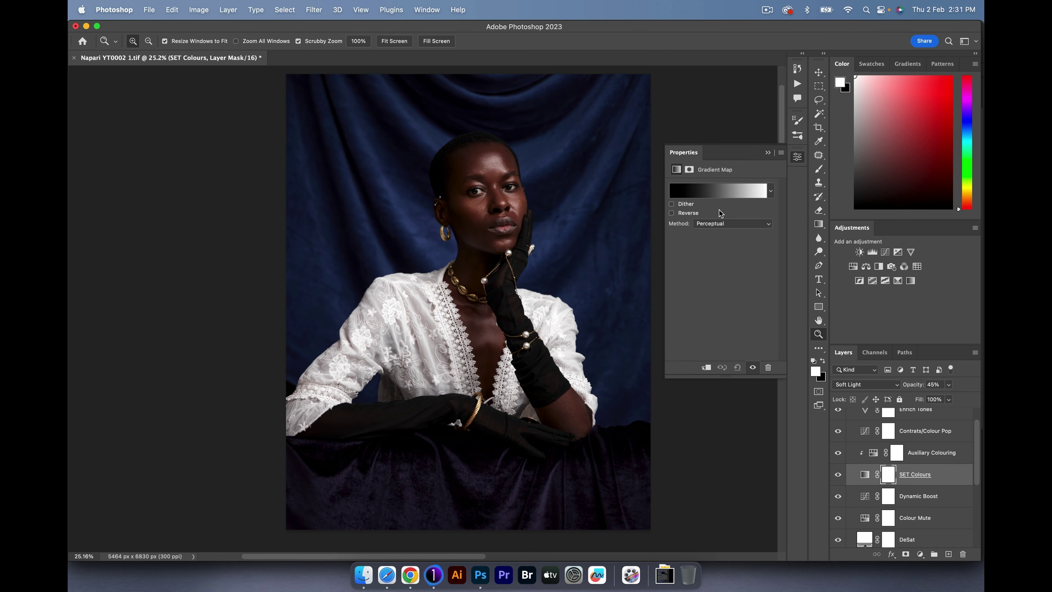
click(720, 192)
drag(491, 158, 716, 92)
click(647, 272)
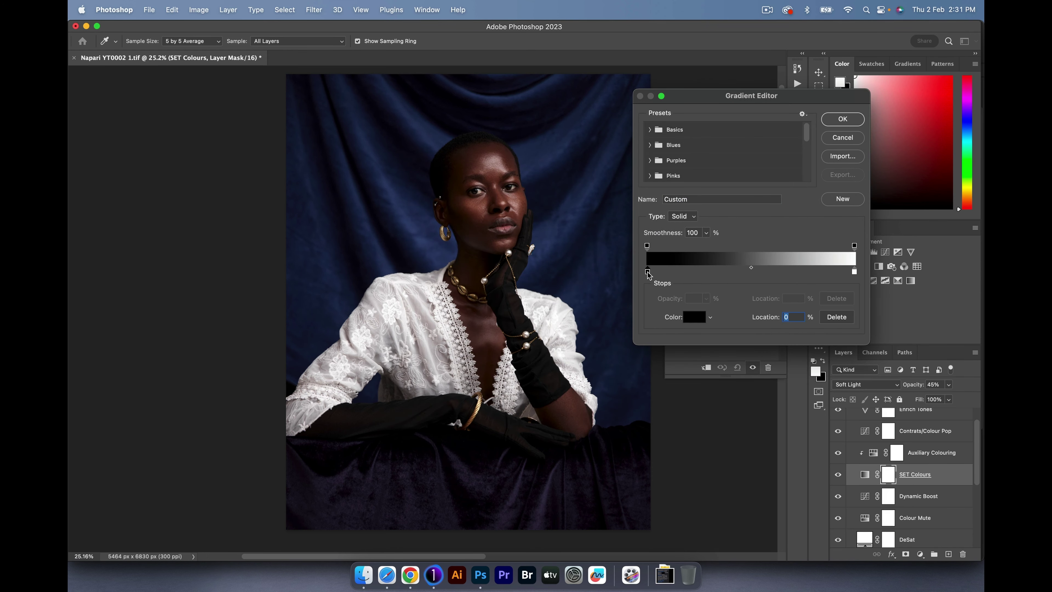
Change the gradient's black stop to the dark teal 0b5160.
click(694, 317)
drag(500, 192, 759, 149)
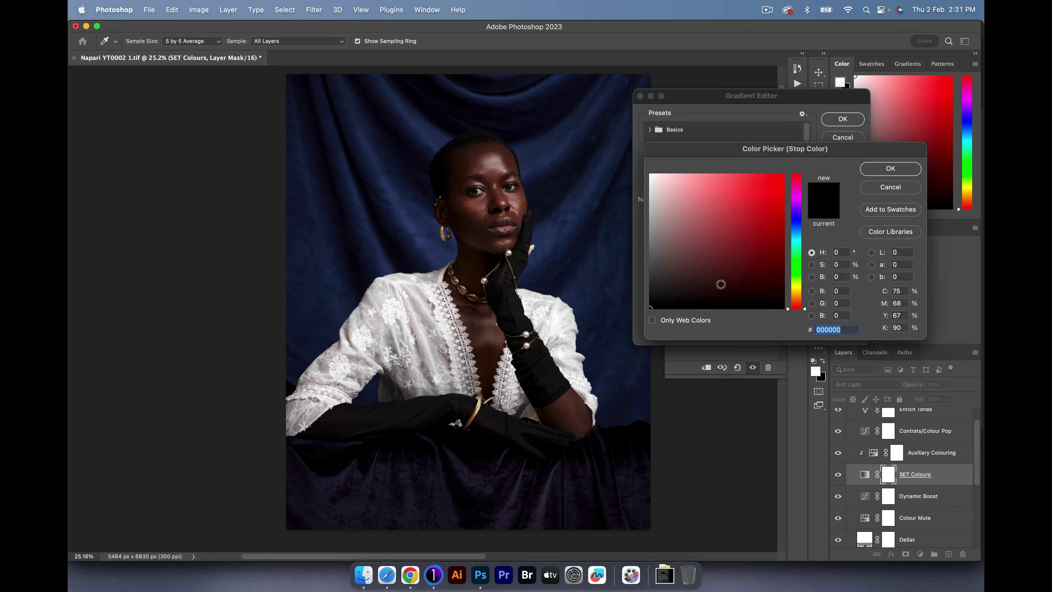
click(796, 232)
click(735, 270)
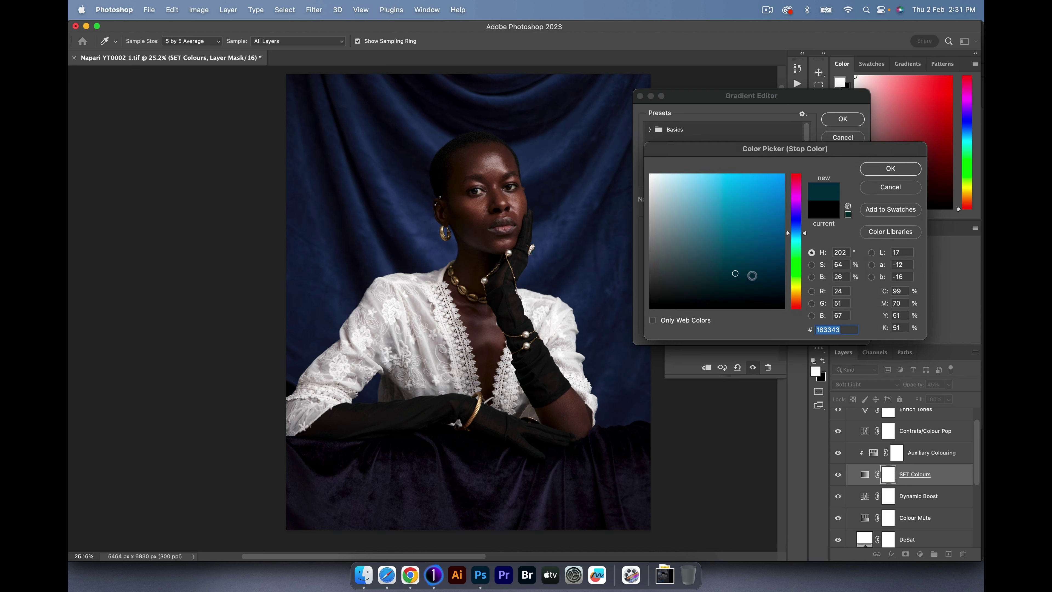
click(765, 279)
click(769, 270)
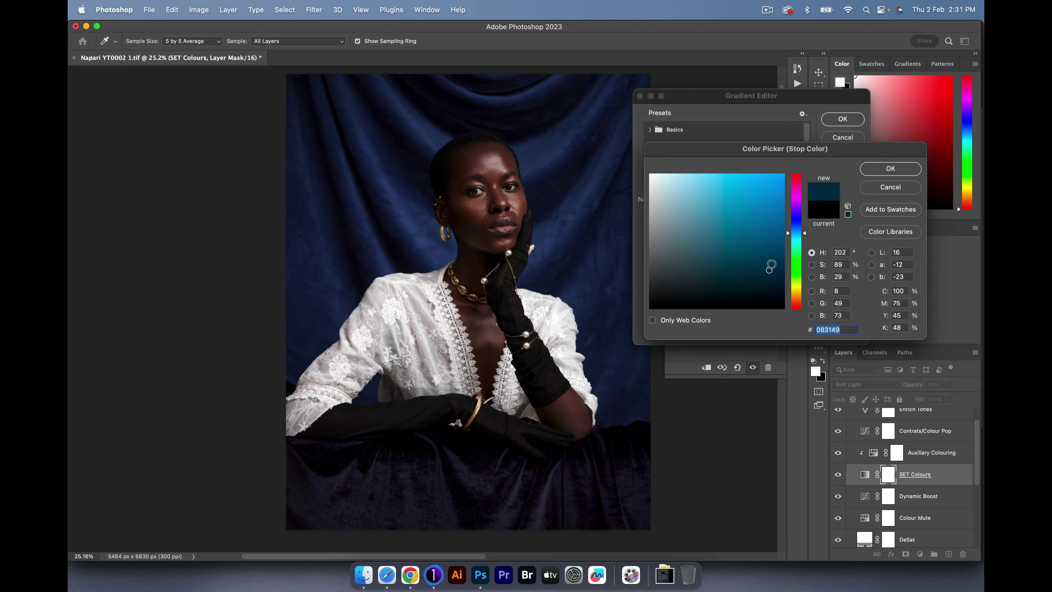
click(788, 234)
click(739, 242)
click(765, 242)
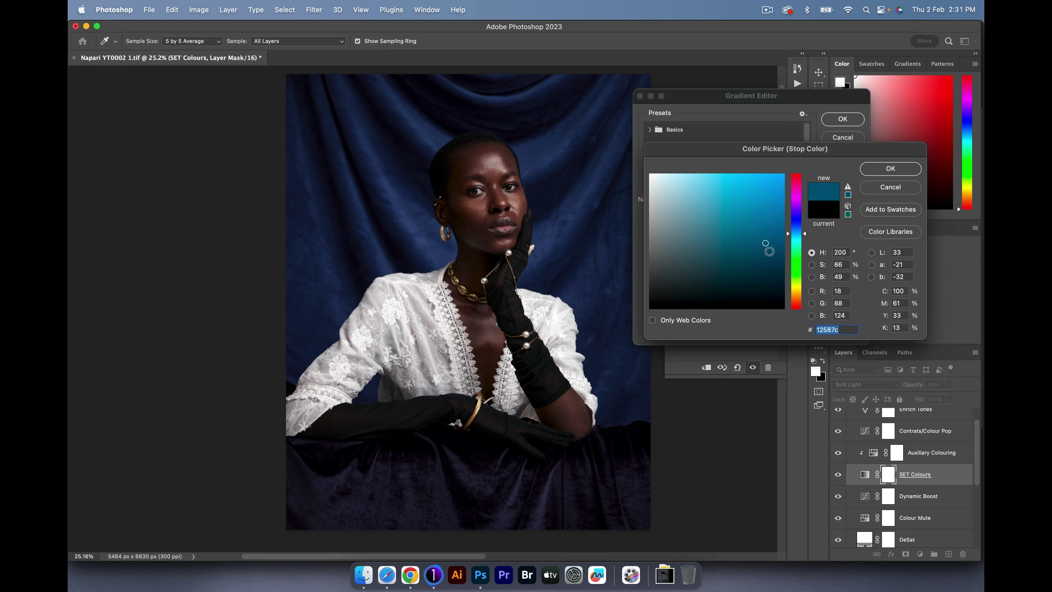
click(770, 258)
drag(789, 238, 789, 239)
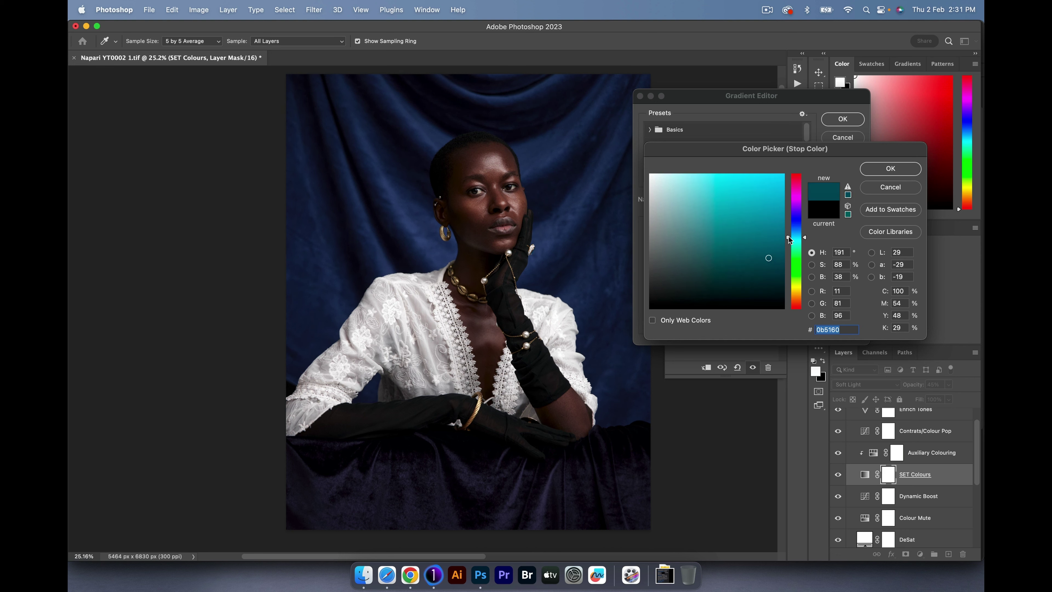
click(871, 170)
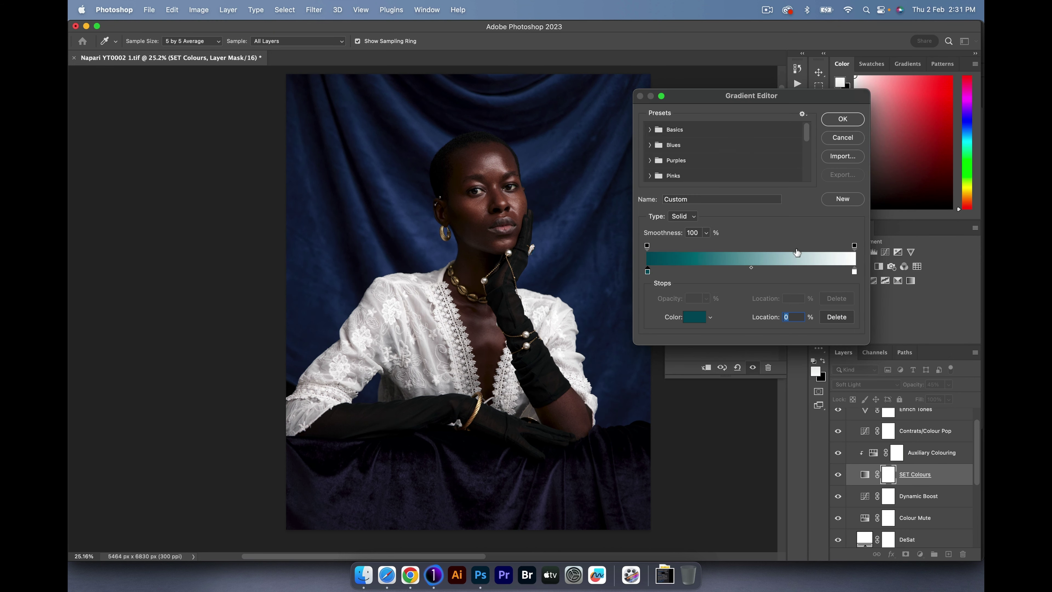
Change the gradient's white stop to a bright orange with a hue of 30°.
click(854, 272)
click(694, 317)
click(795, 287)
mouse_move(765, 261)
mouse_down()
mouse_move(756, 196)
mouse_move(772, 185)
mouse_up()
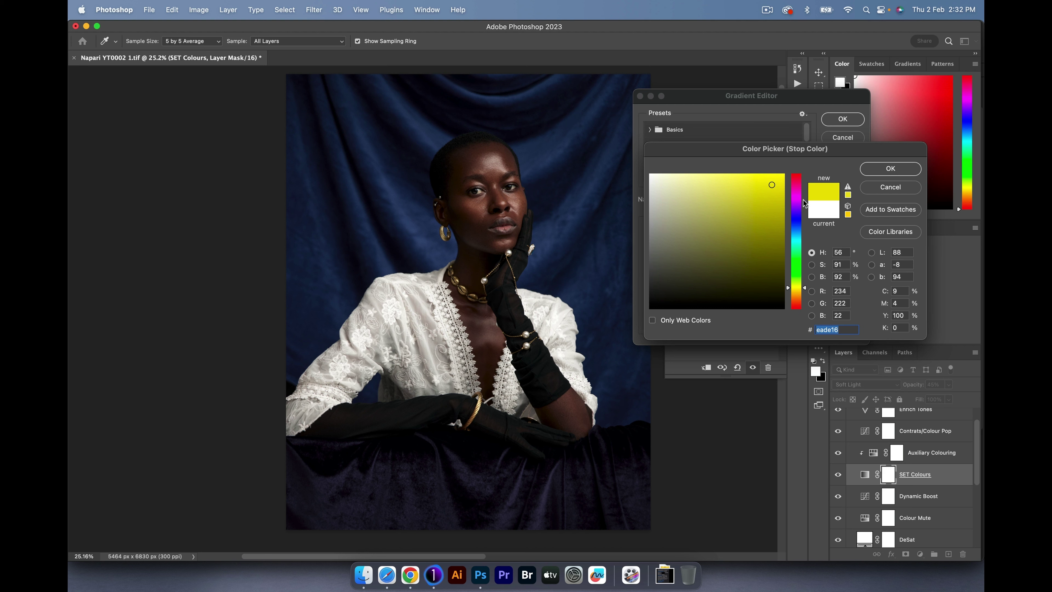
click(794, 297)
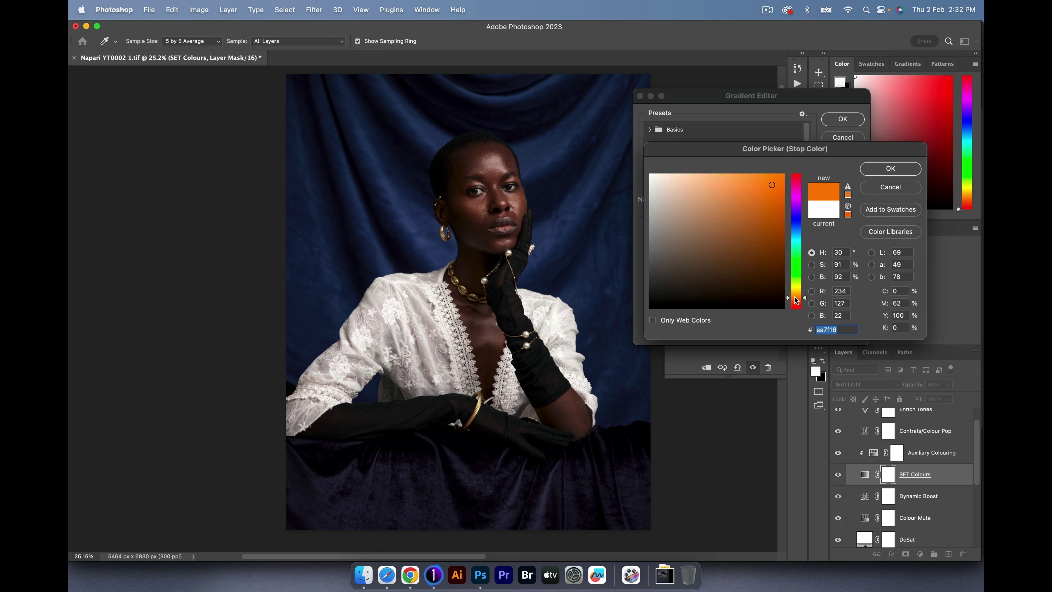
click(761, 186)
click(886, 169)
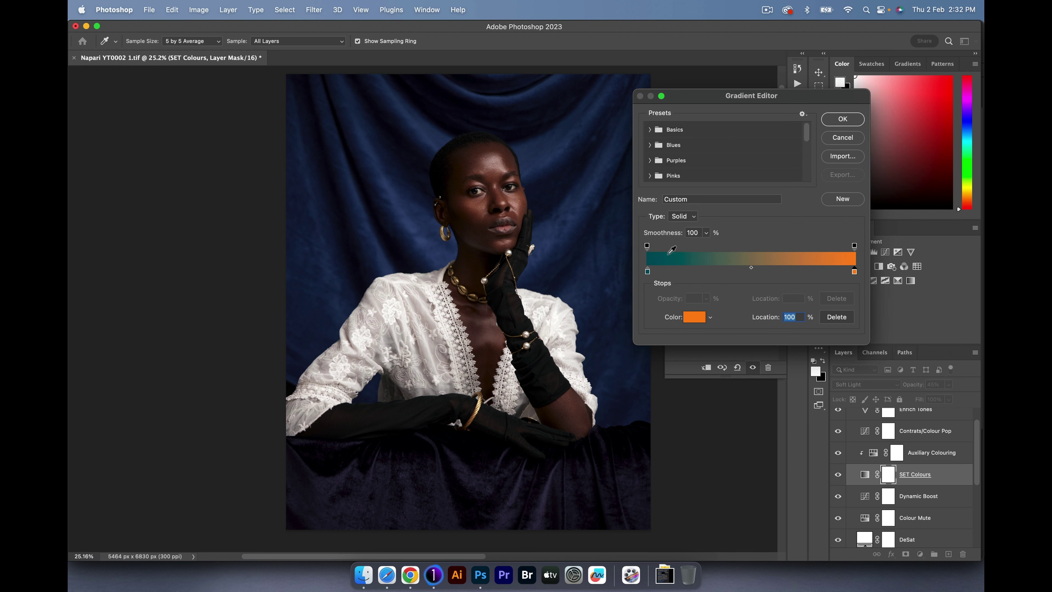
Move the gradient's teal stop to location 28% and recolor it to the dark blue 0b3b60.
drag(648, 271, 706, 276)
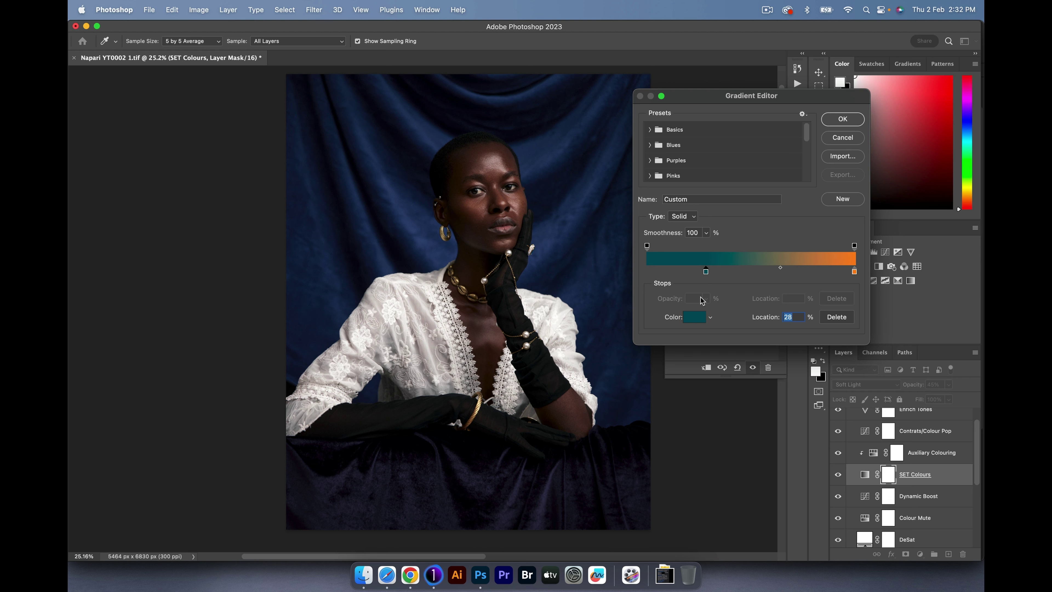
click(694, 317)
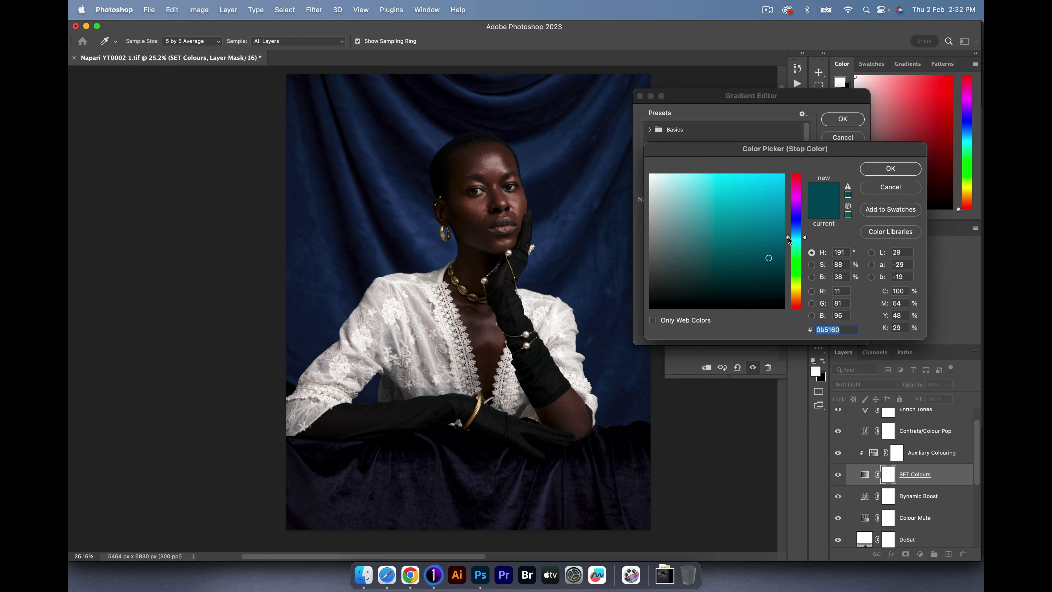
drag(786, 236, 787, 231)
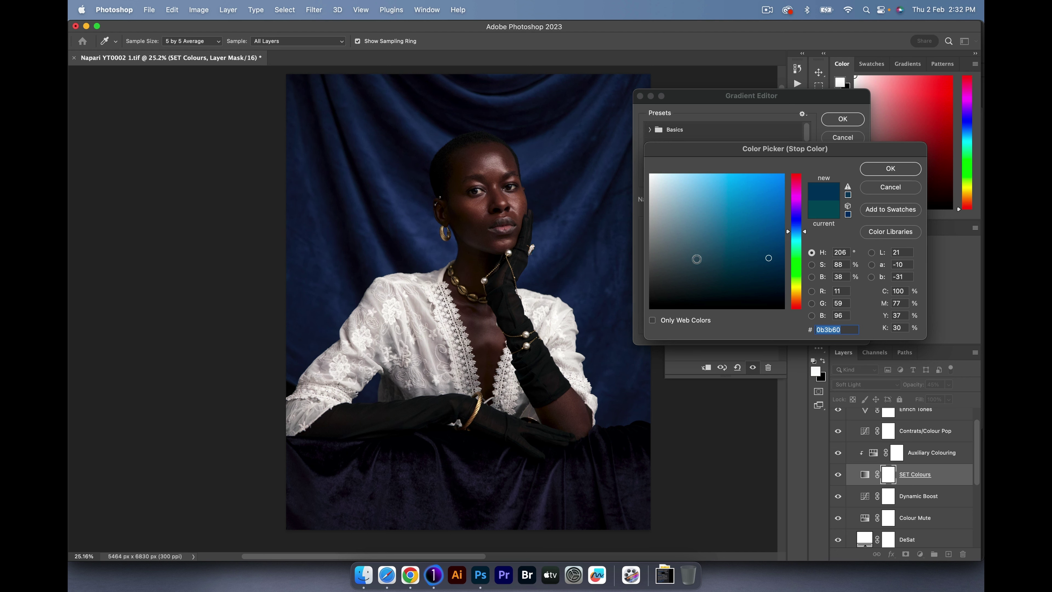
click(878, 170)
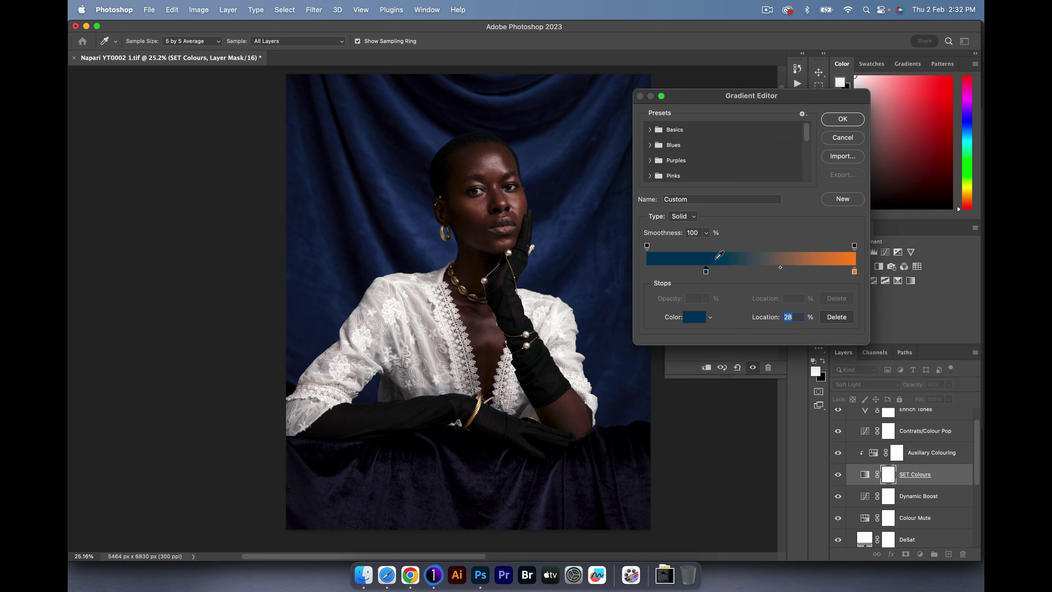
Add a near-black stop at the dark end of the gradient and apply the gradient map.
click(649, 271)
click(695, 317)
mouse_move(727, 294)
mouse_down()
mouse_move(658, 277)
mouse_move(659, 293)
mouse_up()
key(Return)
key(Return)
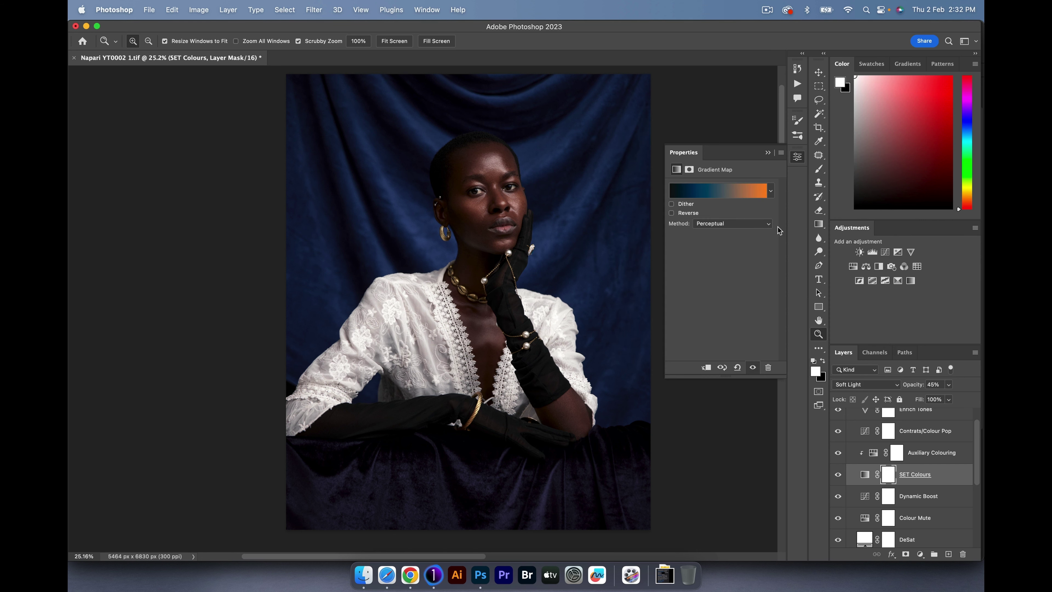
click(770, 155)
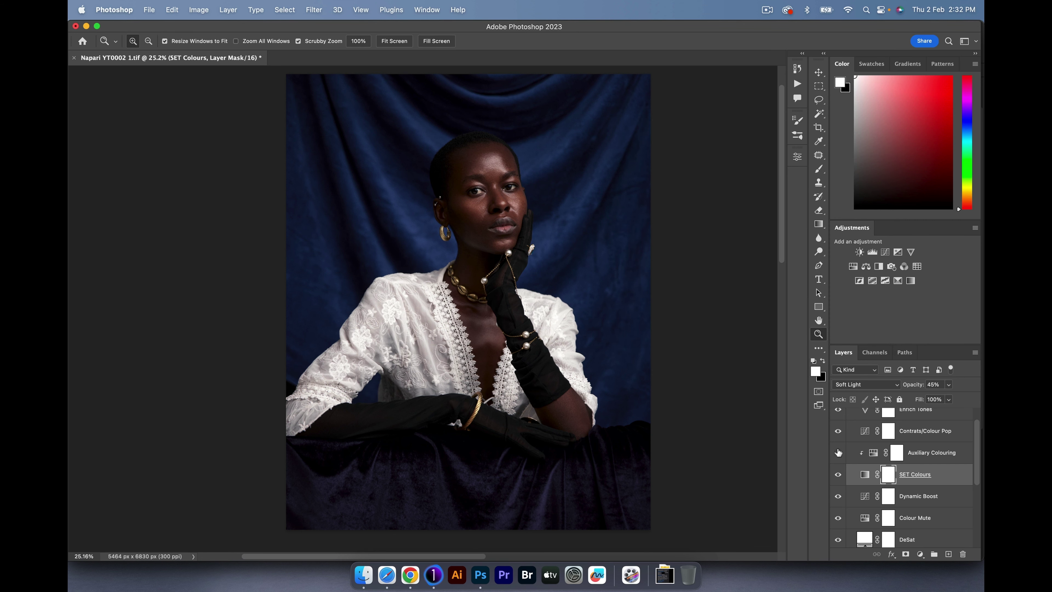
Shift the Auxiliary Colouring layer's master hue slightly and fine-tune its saturation and lightness.
click(877, 457)
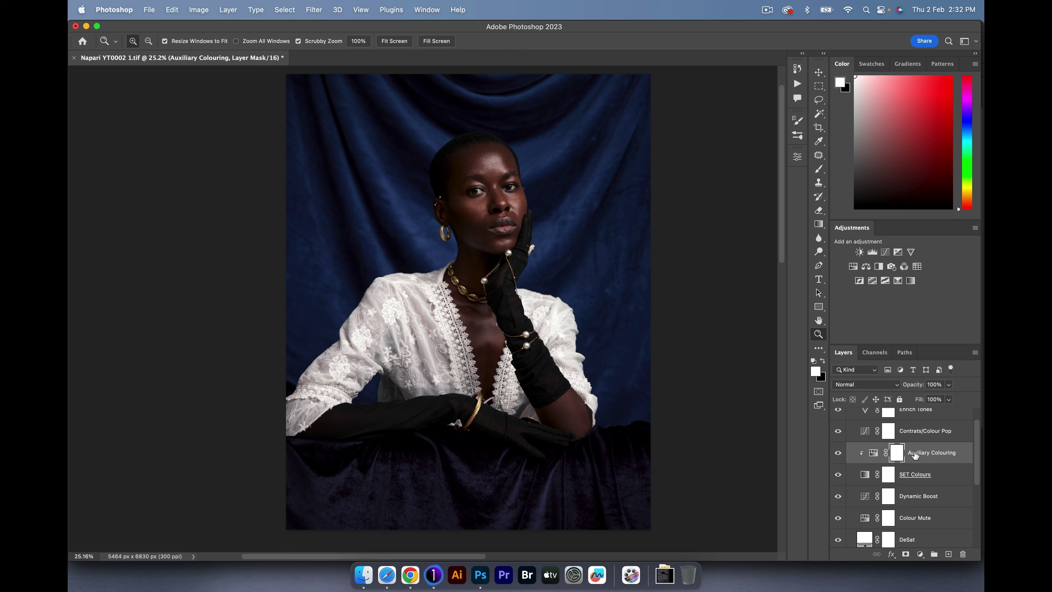
double_click(873, 452)
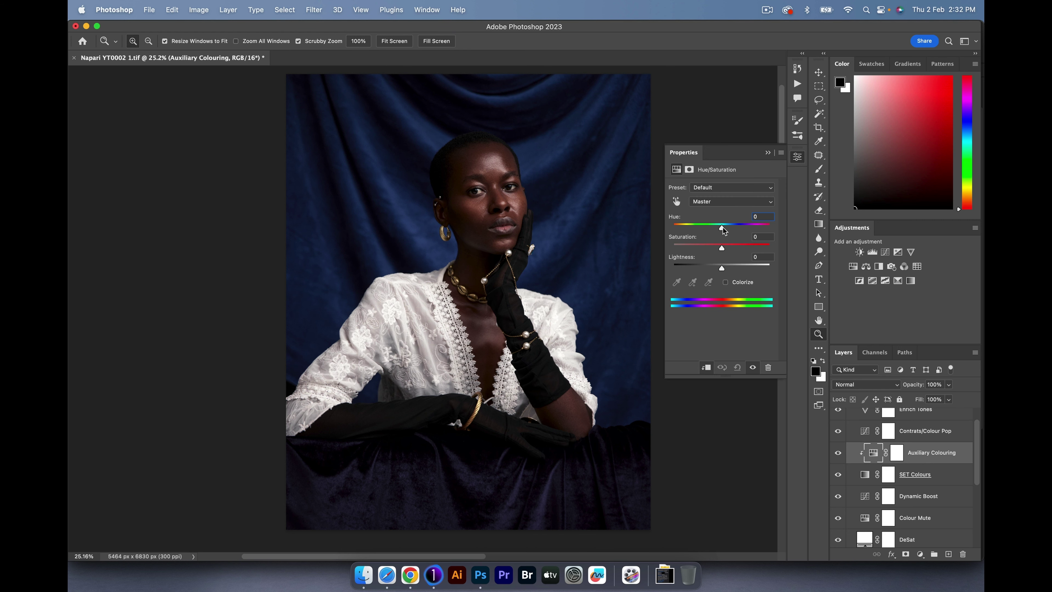
mouse_move(723, 231)
mouse_down()
mouse_move(689, 231)
mouse_move(739, 231)
mouse_move(714, 228)
mouse_move(729, 231)
mouse_up()
drag(722, 248, 727, 250)
drag(729, 268, 735, 249)
Collapse the Phloshop CGT group and compare the image with the color grade off and on.
scroll(862, 418, up, 2)
click(850, 415)
click(839, 415)
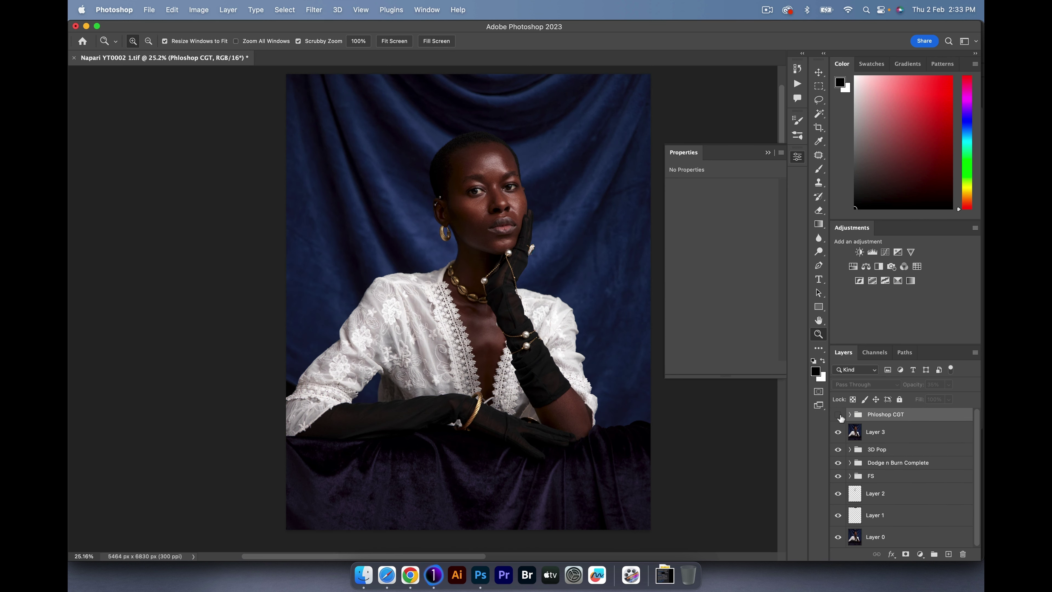
click(838, 415)
click(838, 415)
click(838, 416)
Lift the shadows in the Dynamic Boost curve with a point at input 65, output 82, and collapse the group.
click(849, 415)
drag(977, 455, 971, 476)
click(865, 481)
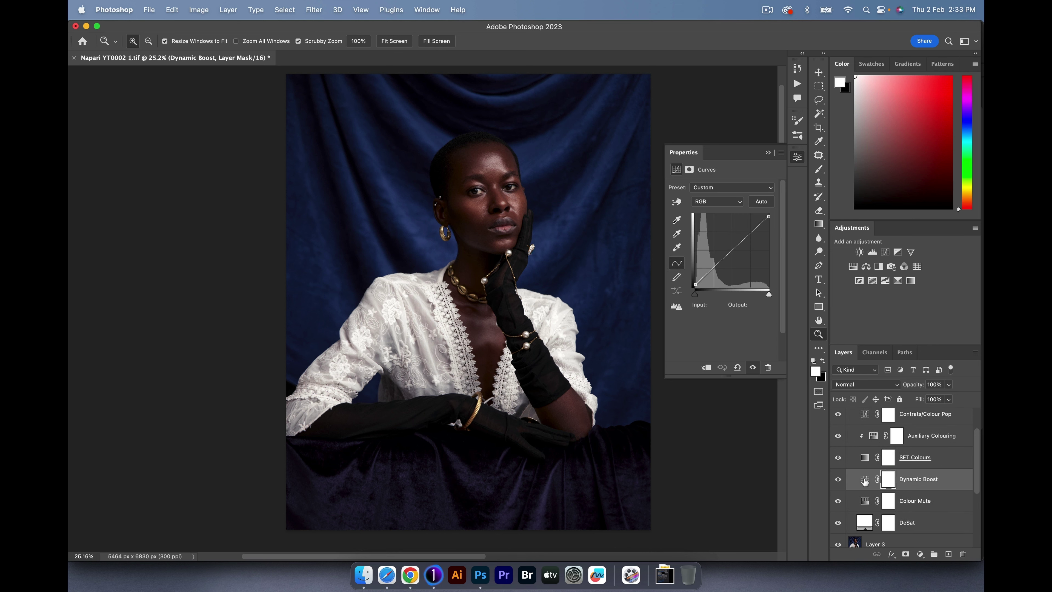
drag(695, 285, 714, 262)
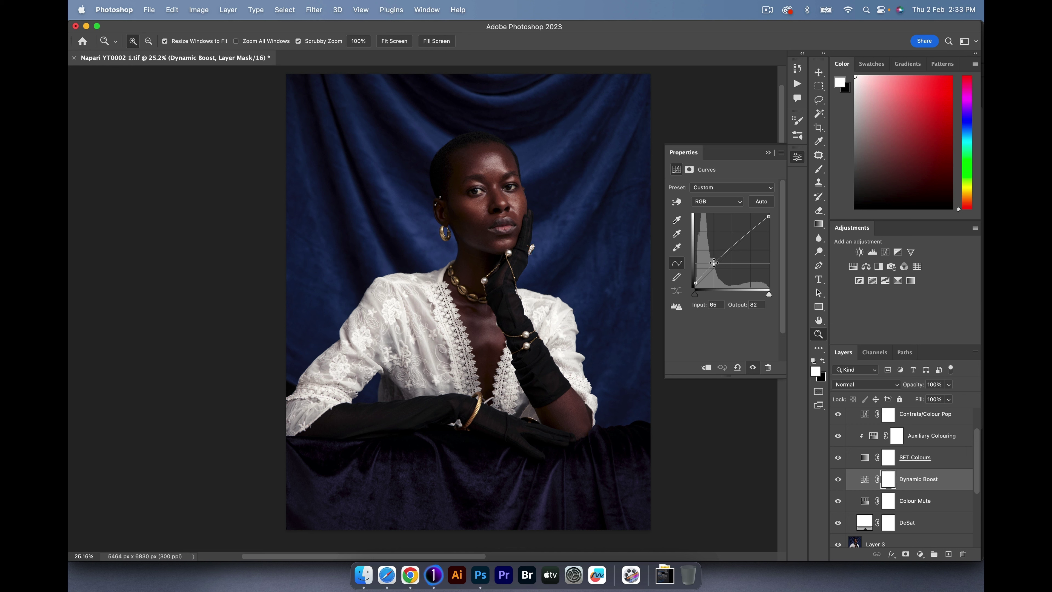
click(767, 152)
scroll(893, 455, up, 2)
click(849, 415)
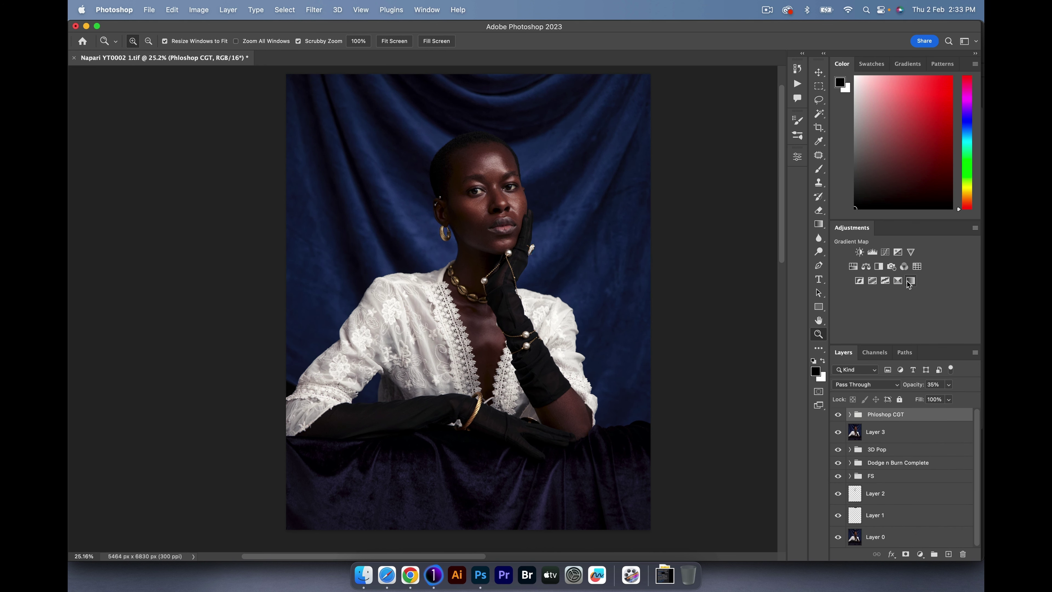
Add a Selective Color layer above the Phloshop CGT group and set the Whites to magenta -9, yellow +17 and black about -30.
click(898, 281)
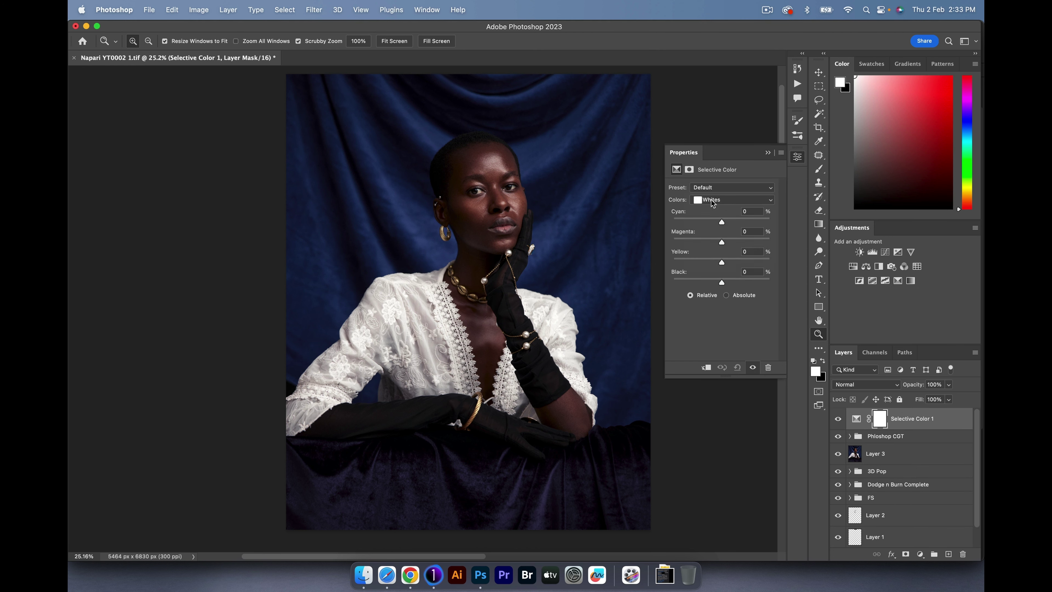
drag(721, 263, 730, 260)
drag(721, 242, 703, 283)
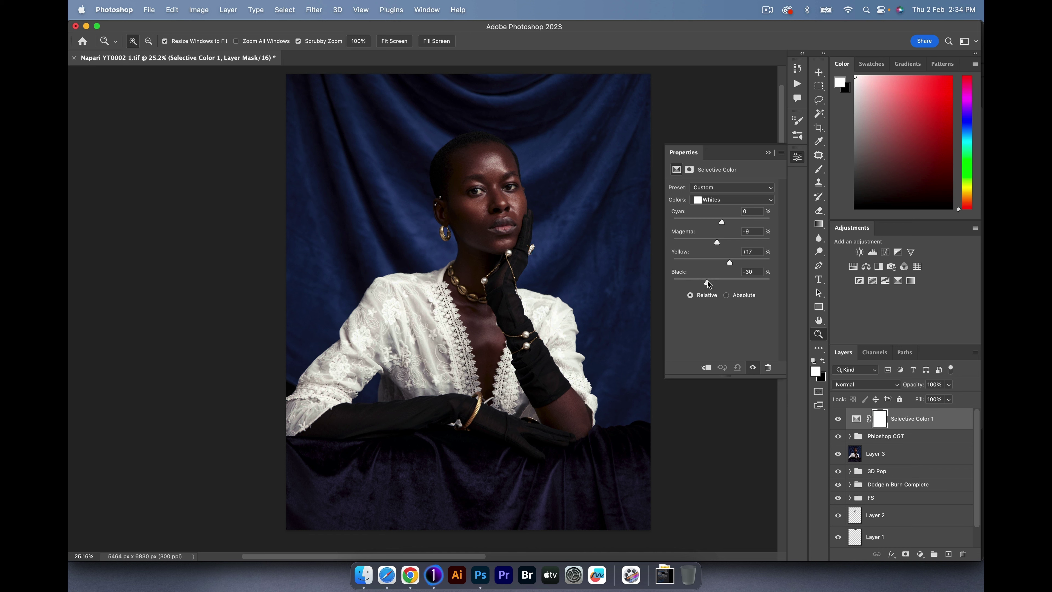
Fine-tune the cyan, yellow and magenta of the Neutrals in the Selective Color layer.
click(730, 200)
click(723, 207)
drag(721, 223, 721, 224)
drag(724, 261, 719, 241)
Set the Selective Color Blacks to magenta +1 and yellow -3, and reduce the layer's opacity to 45%.
click(731, 199)
click(716, 210)
drag(723, 265, 721, 264)
key(Return)
text(0)
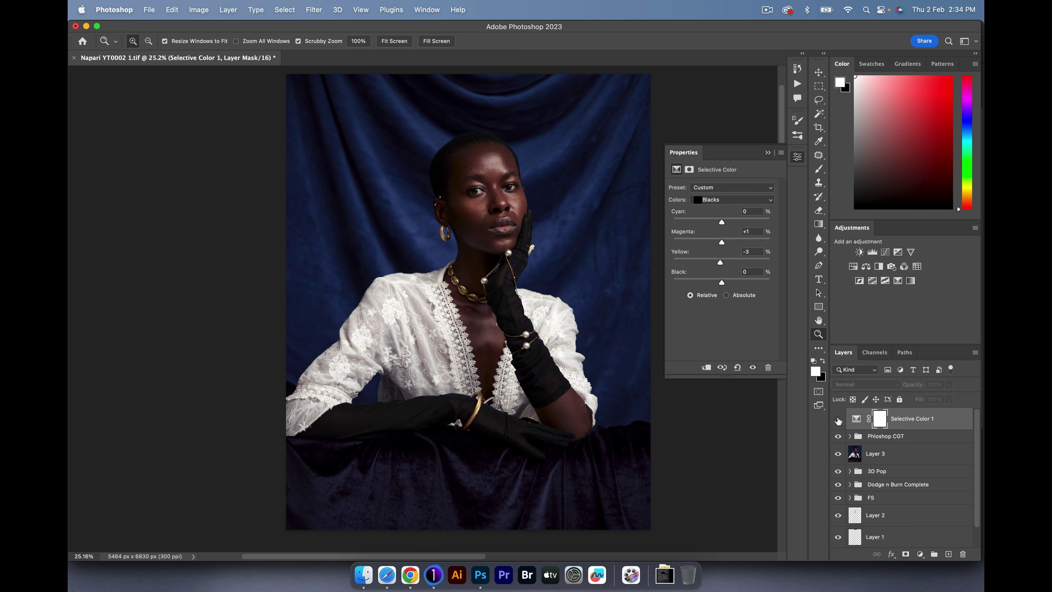
click(837, 420)
drag(910, 389, 898, 387)
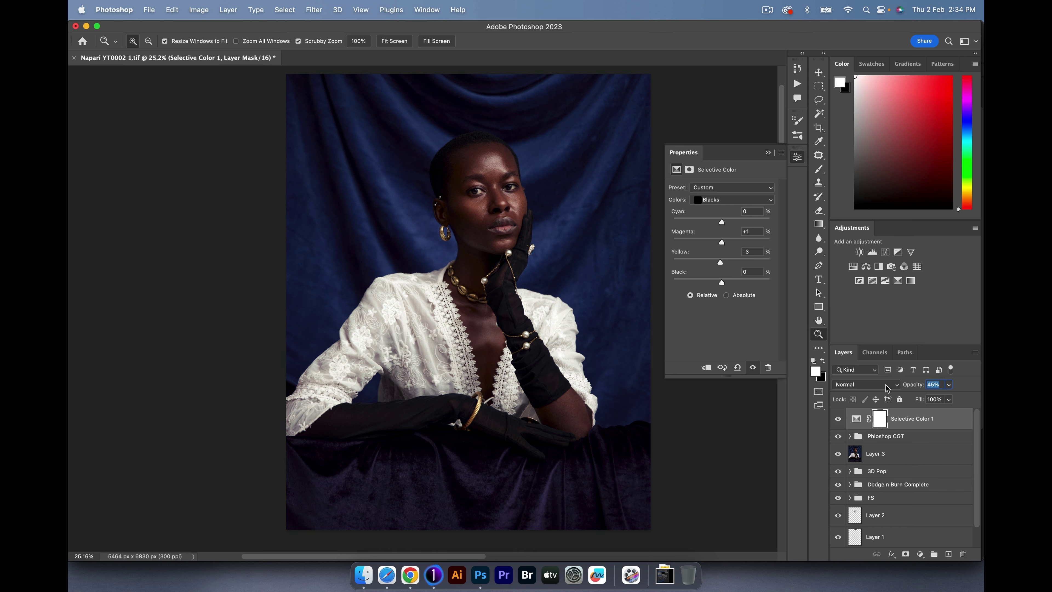
Add a Vibrance adjustment layer above the Phloshop CGT group with vibrance +14 and saturation +6.
click(856, 440)
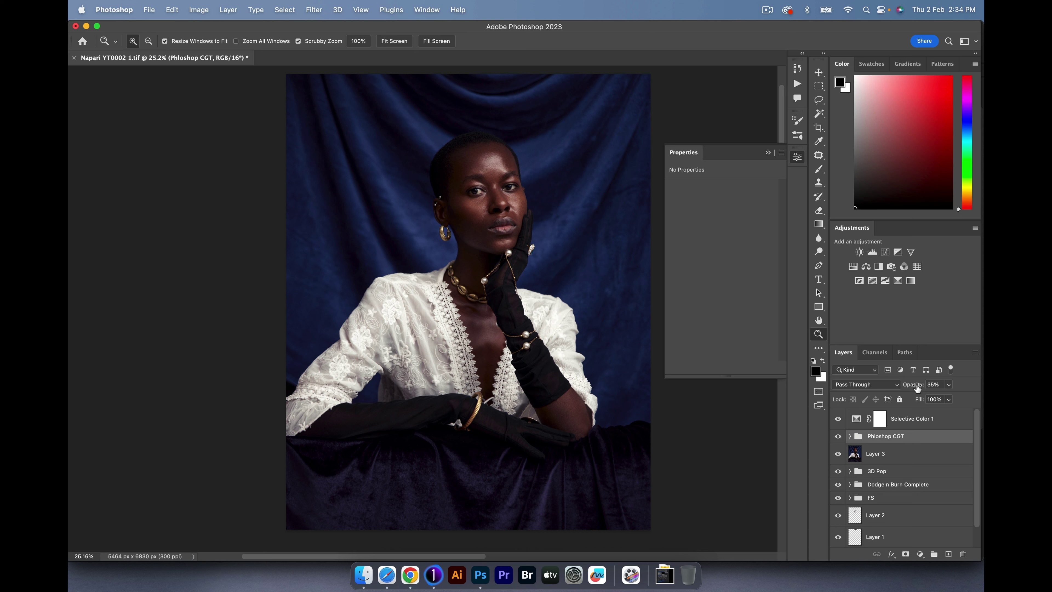
mouse_move(916, 389)
mouse_down()
mouse_move(963, 392)
mouse_move(917, 394)
mouse_up()
click(911, 252)
drag(724, 201, 729, 201)
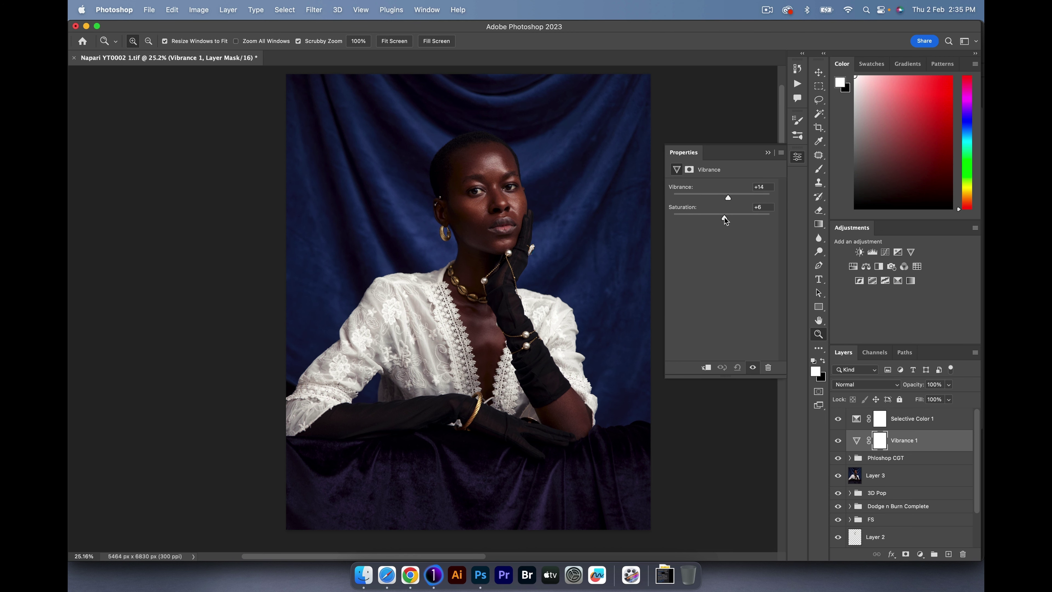
click(768, 153)
Run the Noise action from the Phloshop Individual Actions set above the Selective Color layer and inspect the grain close up.
scroll(543, 204, down, 3)
scroll(548, 205, up, 2)
scroll(548, 205, up, 1)
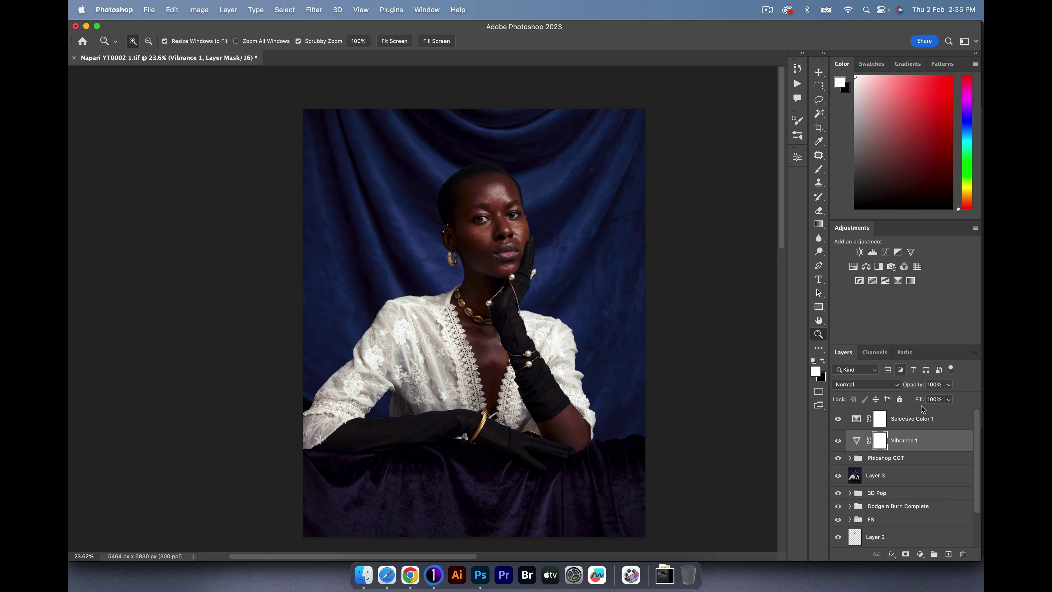
click(917, 425)
click(797, 83)
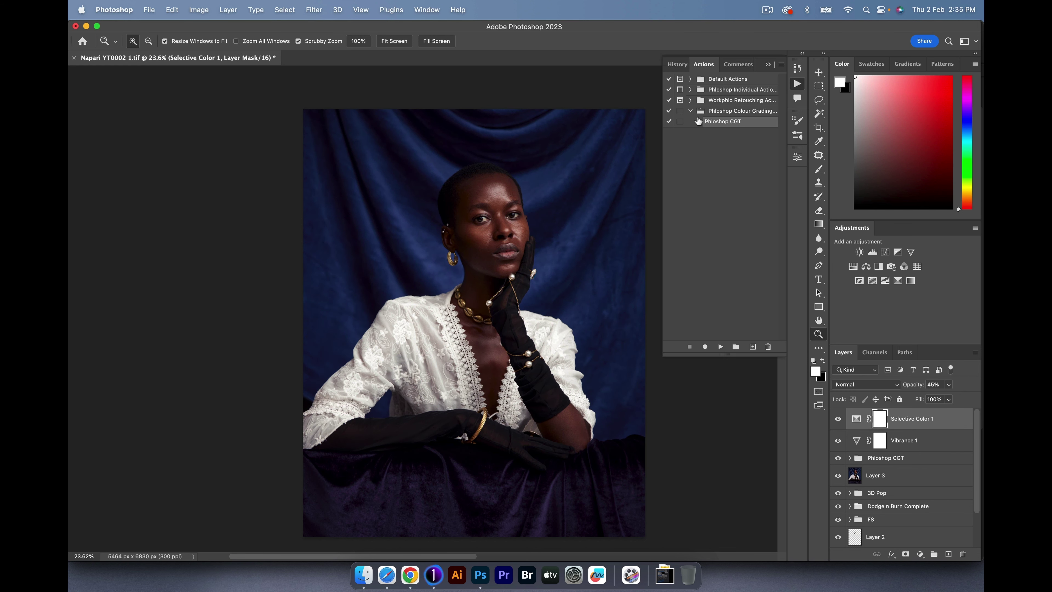
click(690, 90)
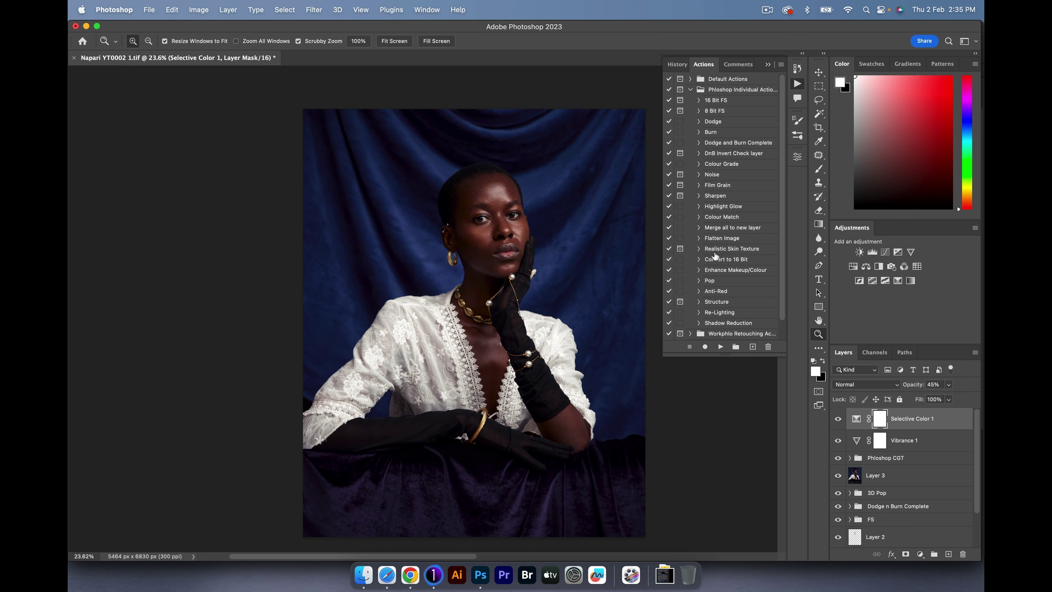
click(711, 176)
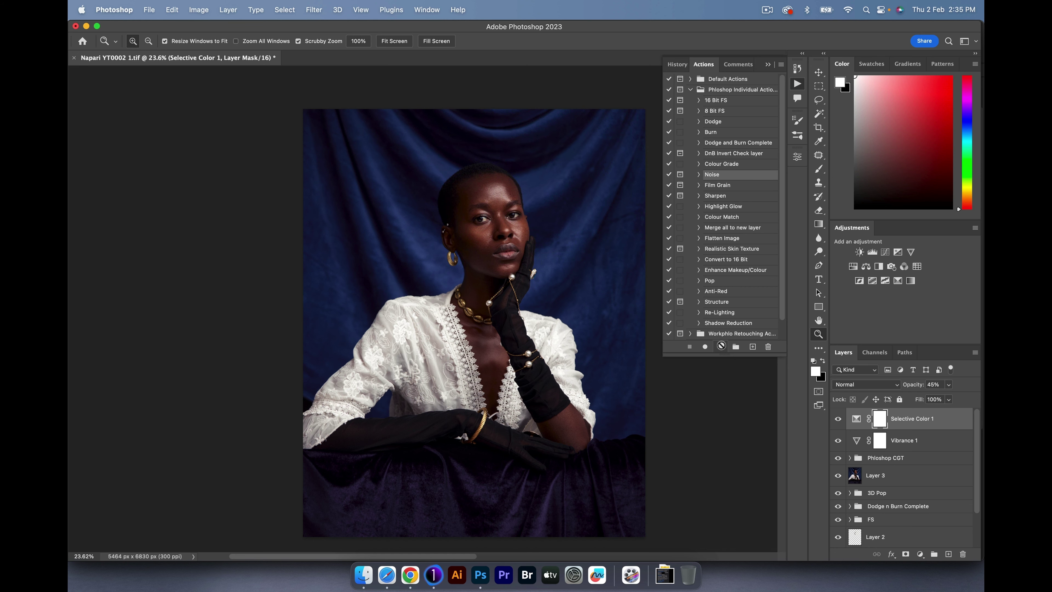
click(721, 346)
click(578, 137)
drag(497, 224, 547, 242)
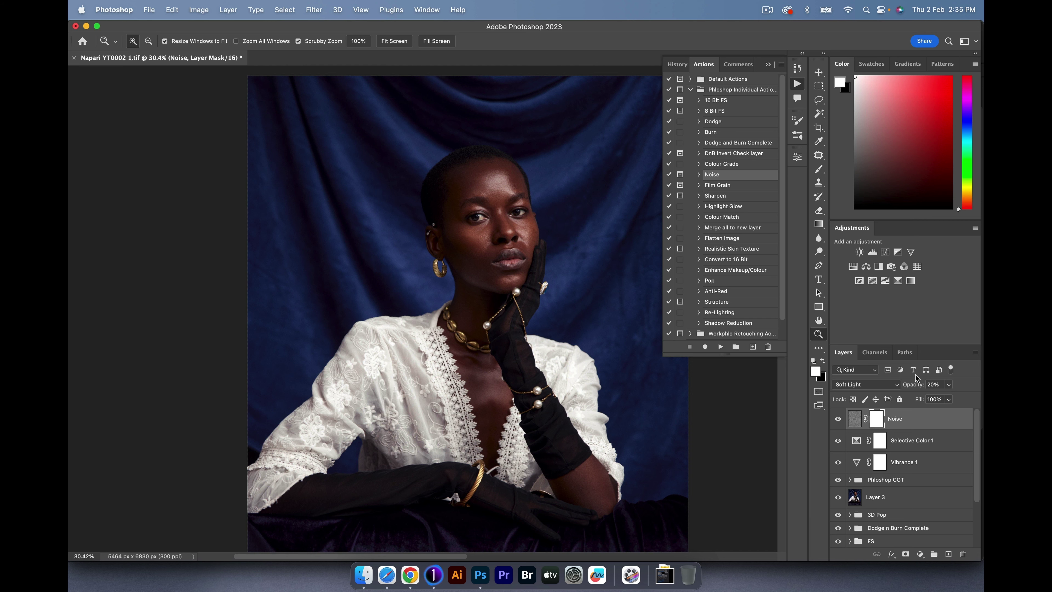
Try different opacities on the Noise layer and set it to 50%.
drag(912, 385, 931, 386)
drag(532, 242, 532, 248)
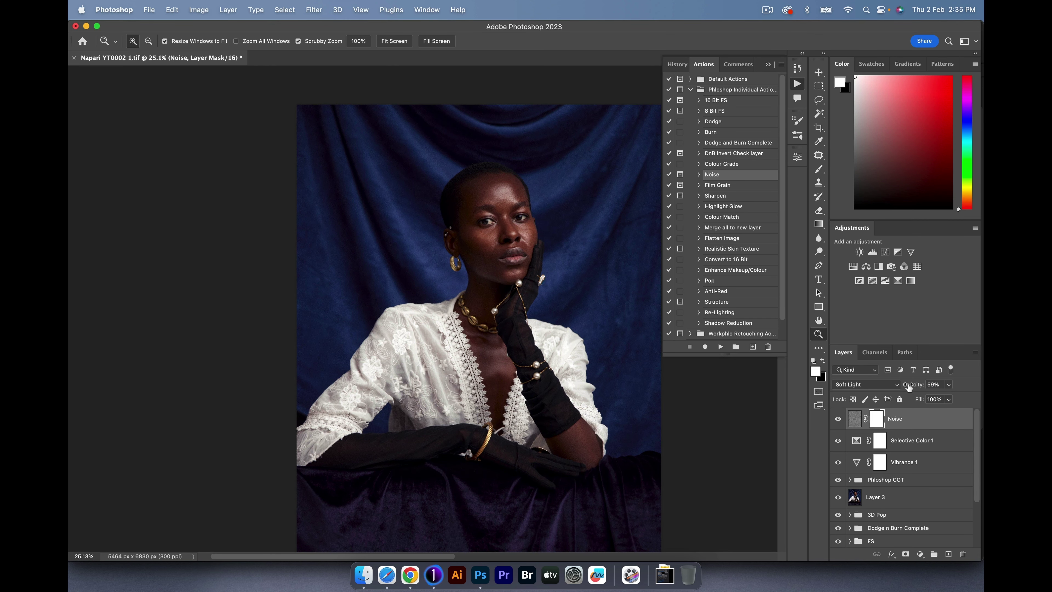
drag(933, 385, 865, 391)
text(5)
Group all layers above Layer 0, save the document and collapse the Actions panel.
scroll(919, 467, down, 3)
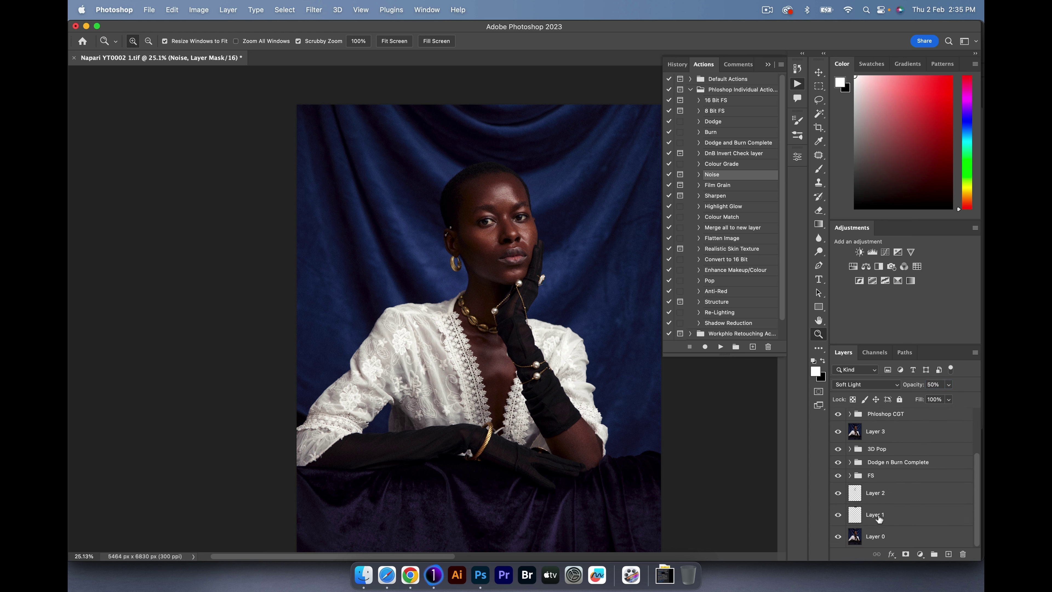
shift+click(889, 518)
key(super+g)
key(super+s)
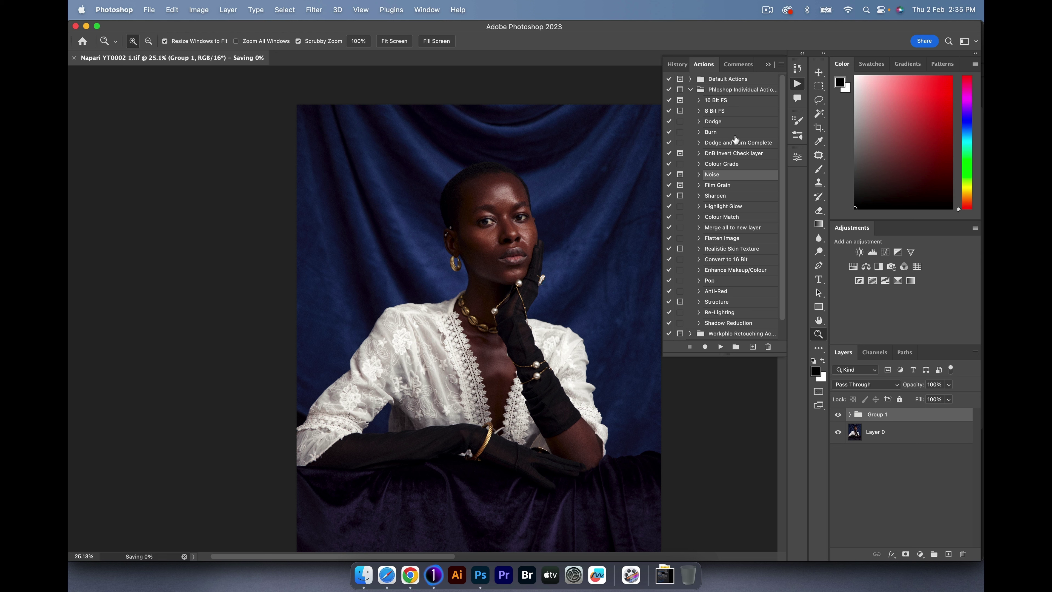
click(767, 65)
scroll(573, 175, down, 1)
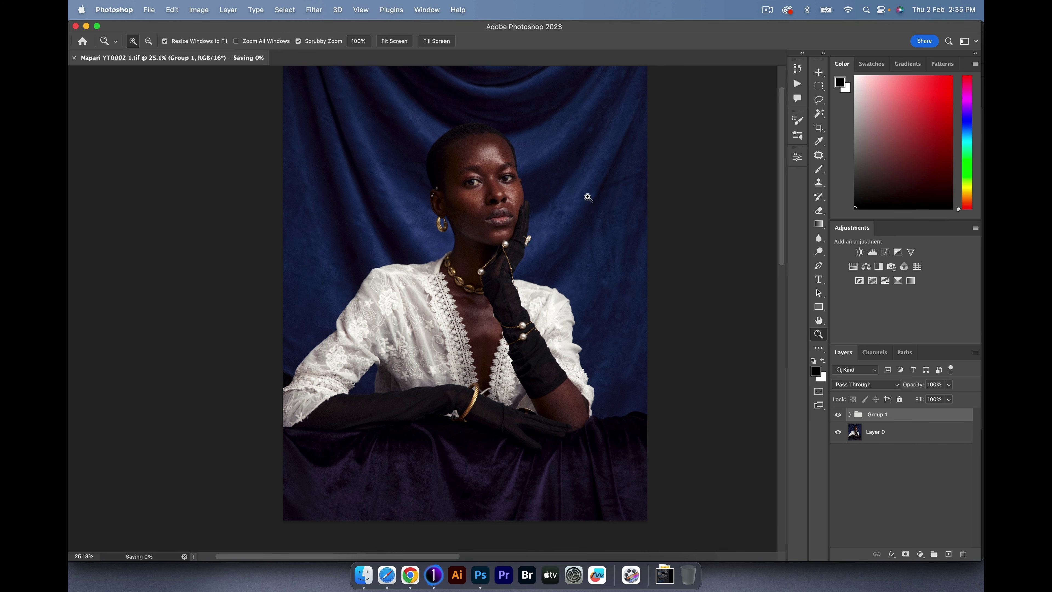
Compare the portrait before and after retouching by toggling the visibility of Group 1.
click(838, 415)
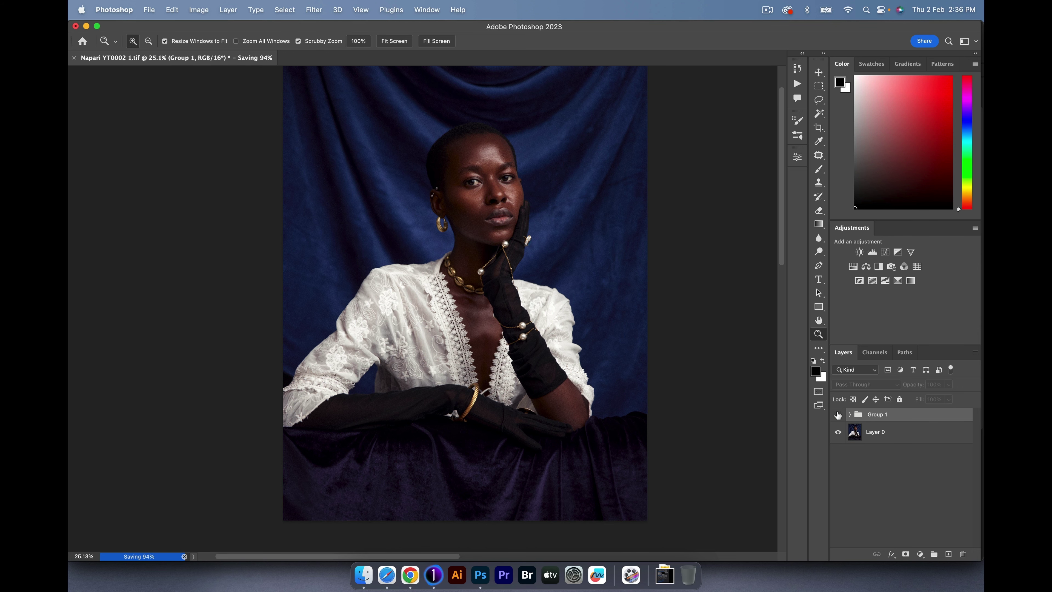
scroll(556, 297, up, 1)
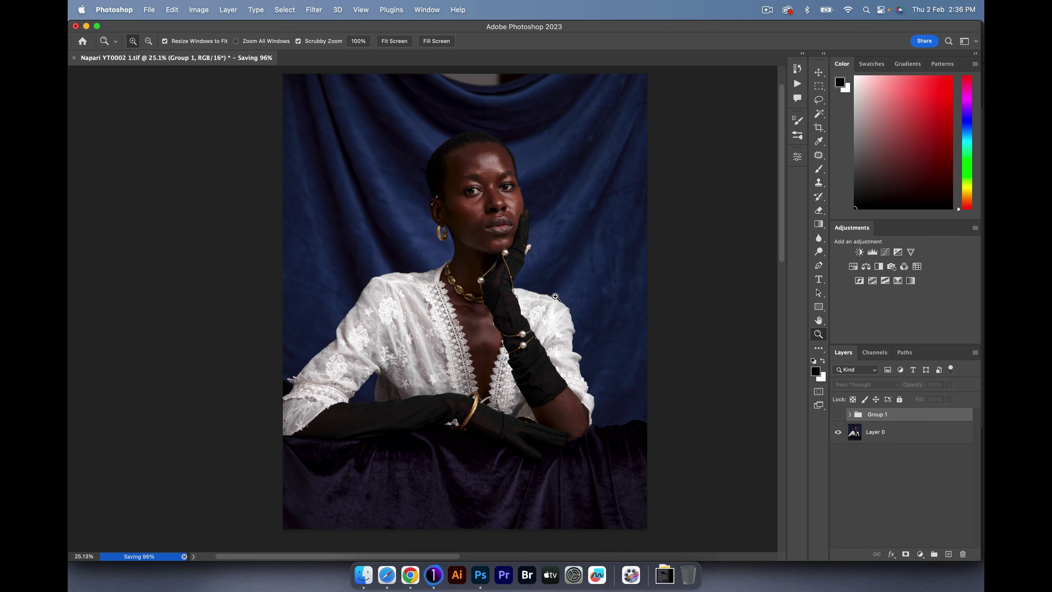
click(838, 415)
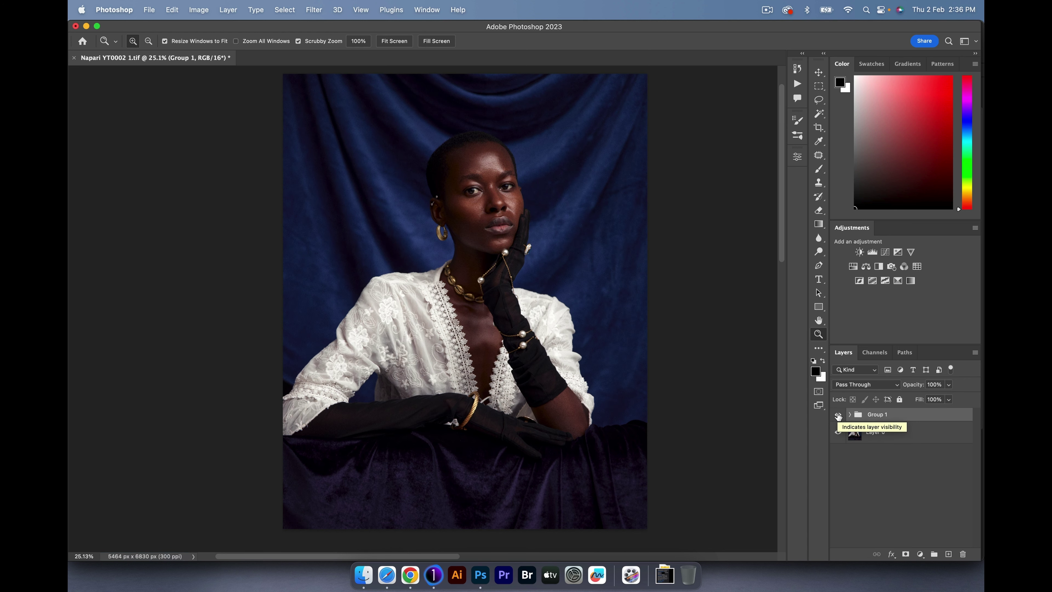
click(838, 416)
click(838, 416)
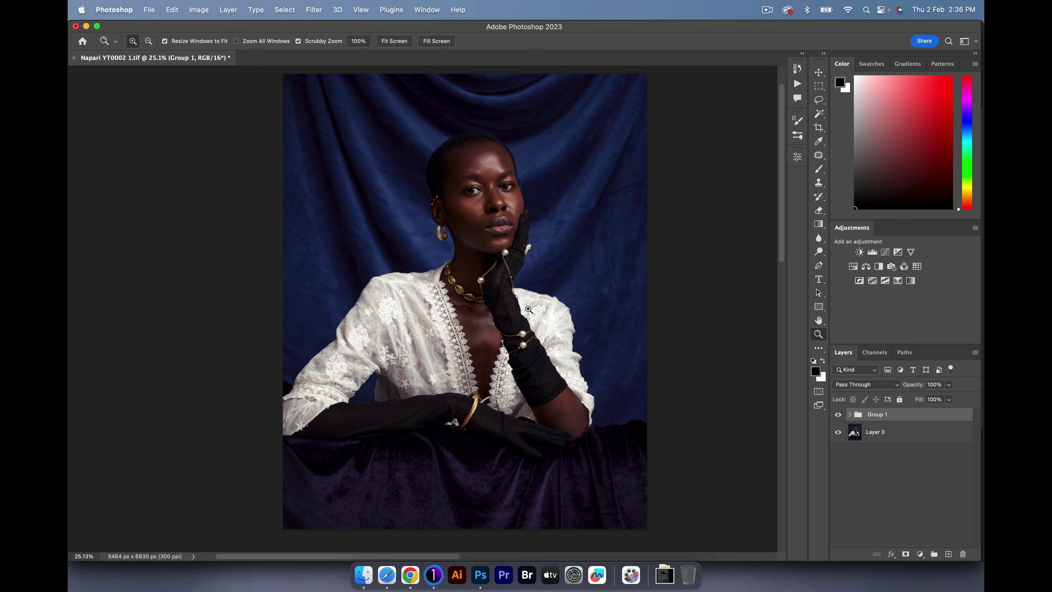
scroll(542, 295, up, 1)
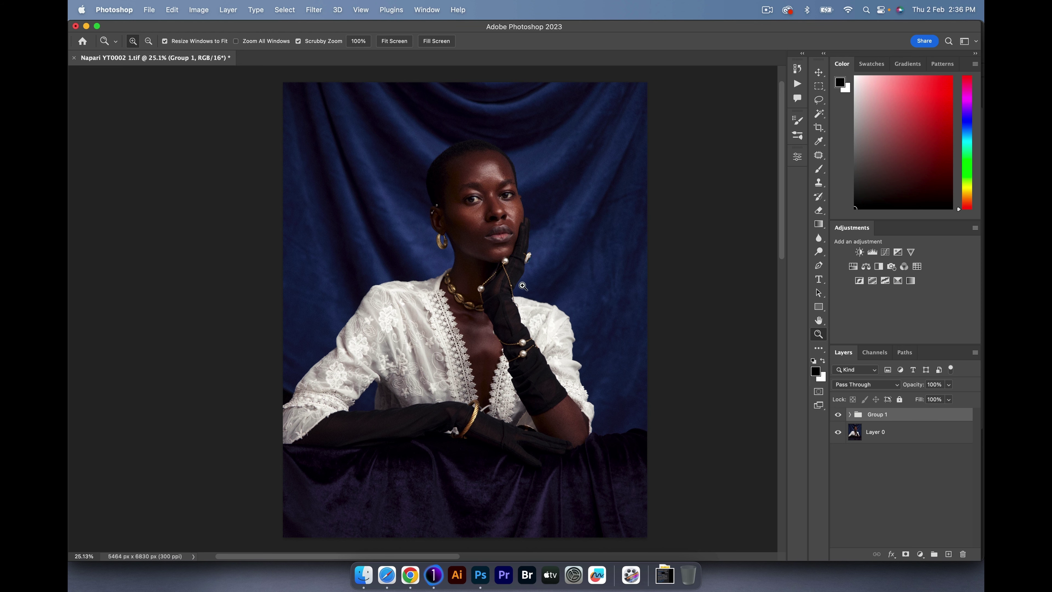
Switch to Capture One, turn off the Before/After view and copy the adjustments from Napari YT0002 1.CR3 to Napari YT0011.CR3.
key(super+Tab)
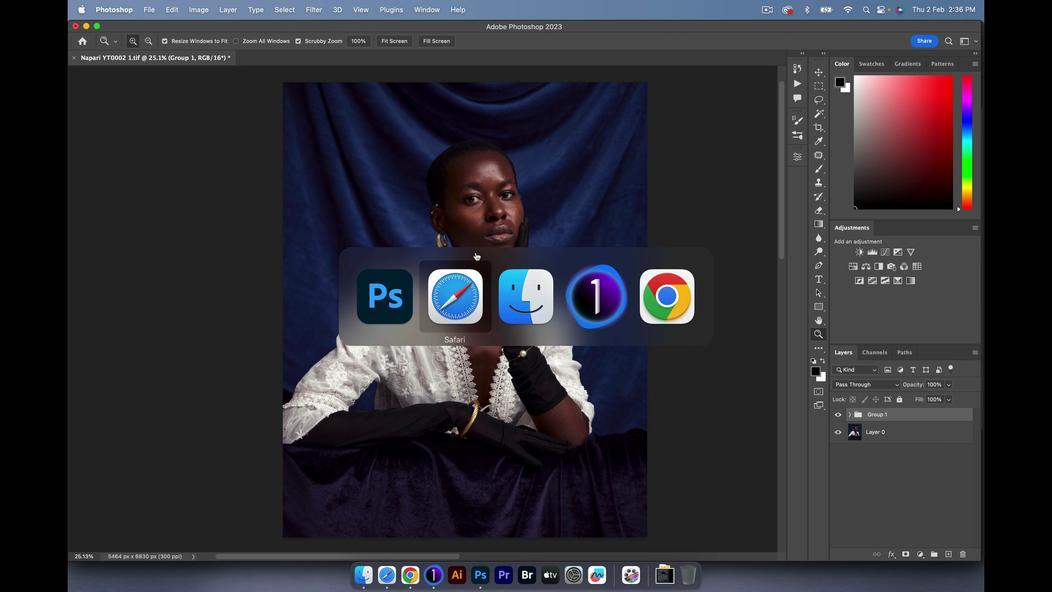
key(super+Tab)
key(super+Tab)
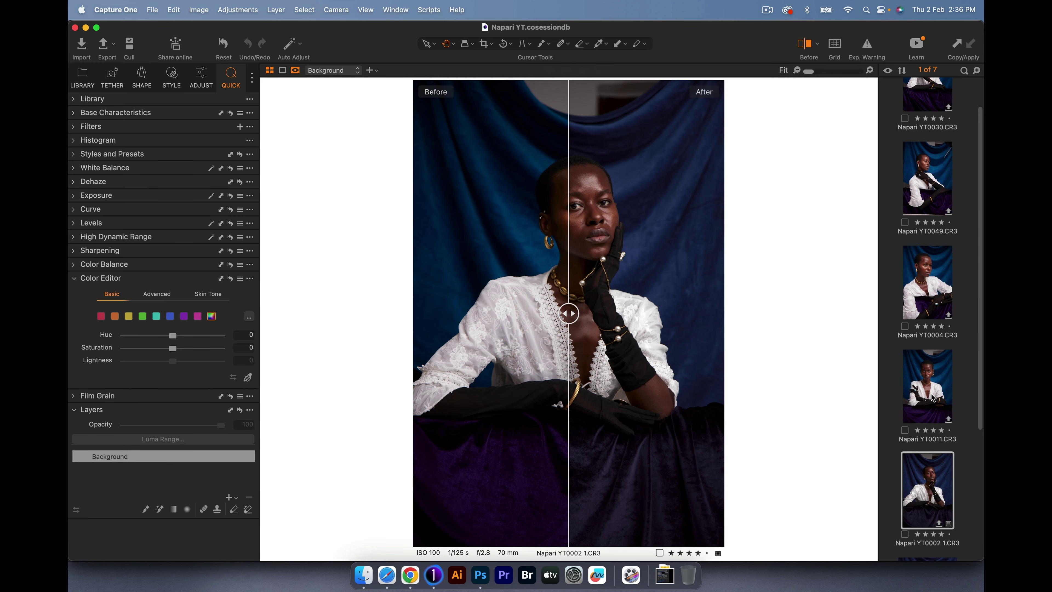
click(804, 45)
click(926, 370)
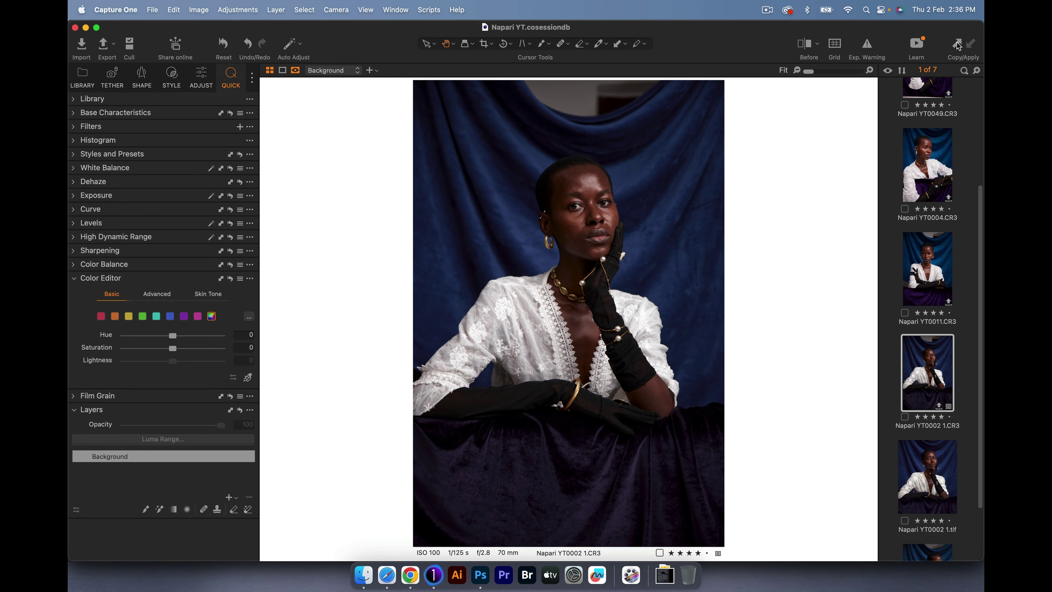
click(942, 251)
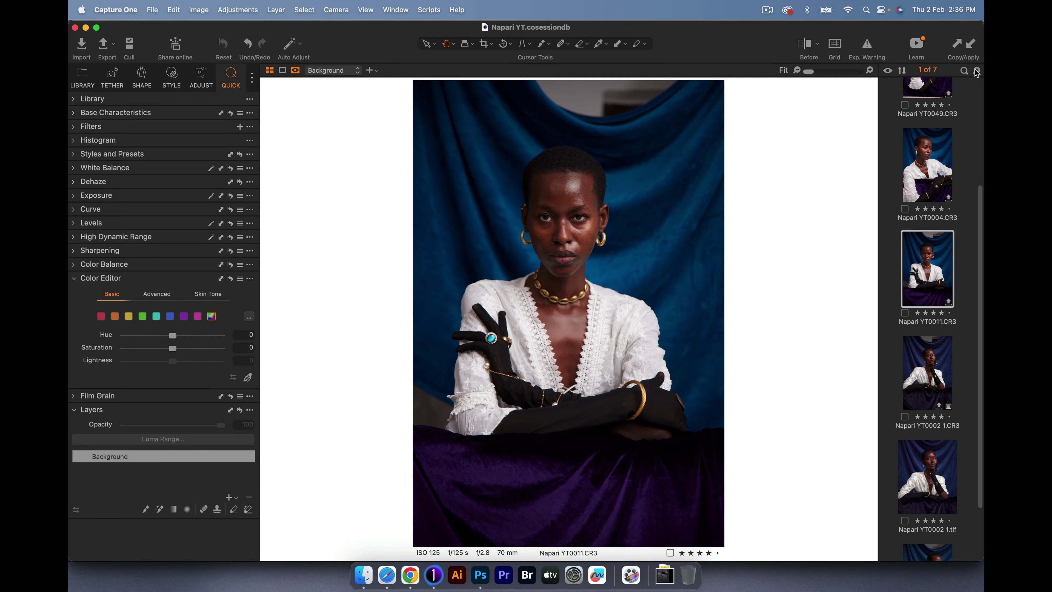
click(971, 46)
Reset the adjustments on Napari YT0002 1.CR3, then crop it with a preset aspect ratio and reposition the image within the crop.
click(935, 365)
click(226, 45)
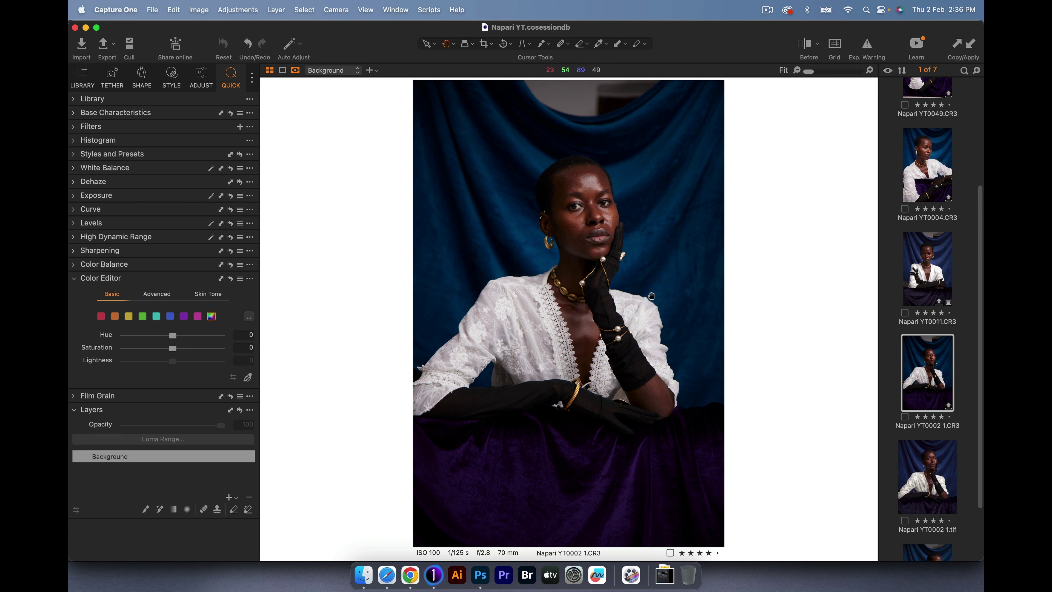
click(484, 44)
click(484, 46)
click(503, 167)
drag(587, 233, 585, 221)
key(h)
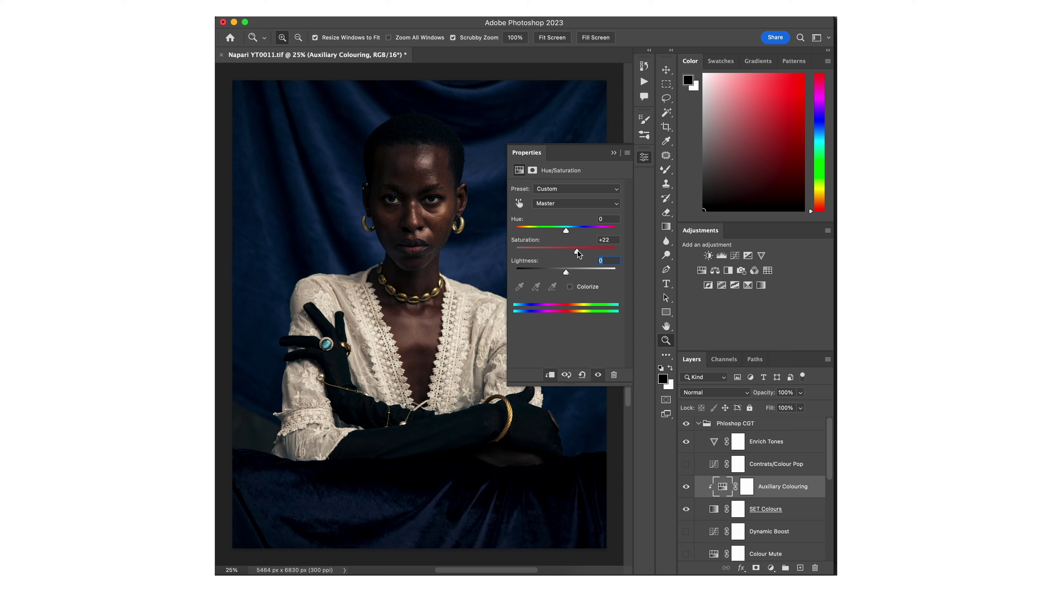
In Photoshop, adjust the lightness and hue of the Auxiliary Colouring Hue/Saturation layer on Napari YT0011.tif.
drag(575, 271, 582, 276)
drag(566, 231, 617, 238)
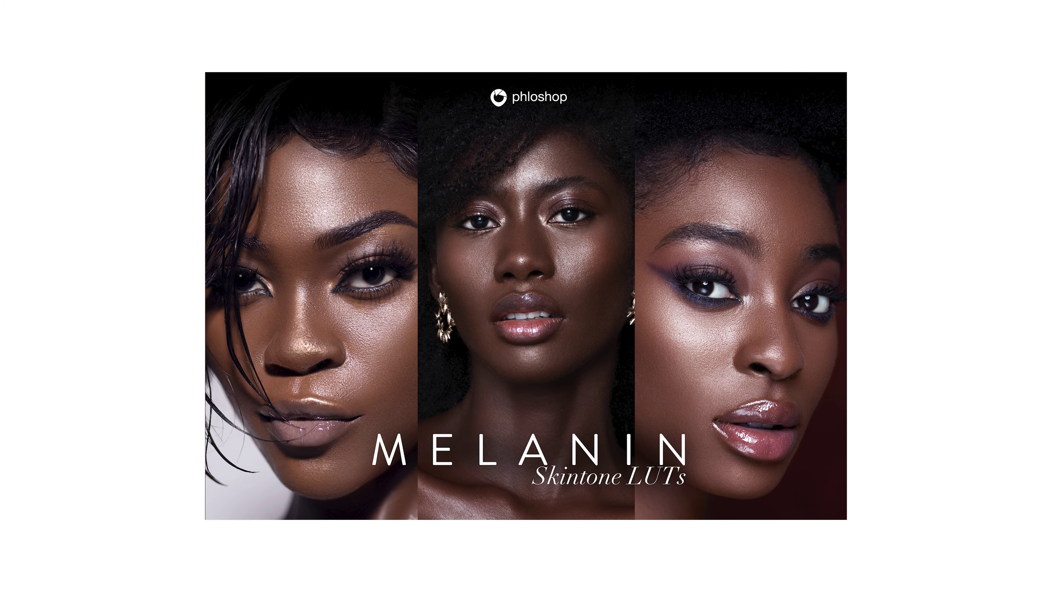